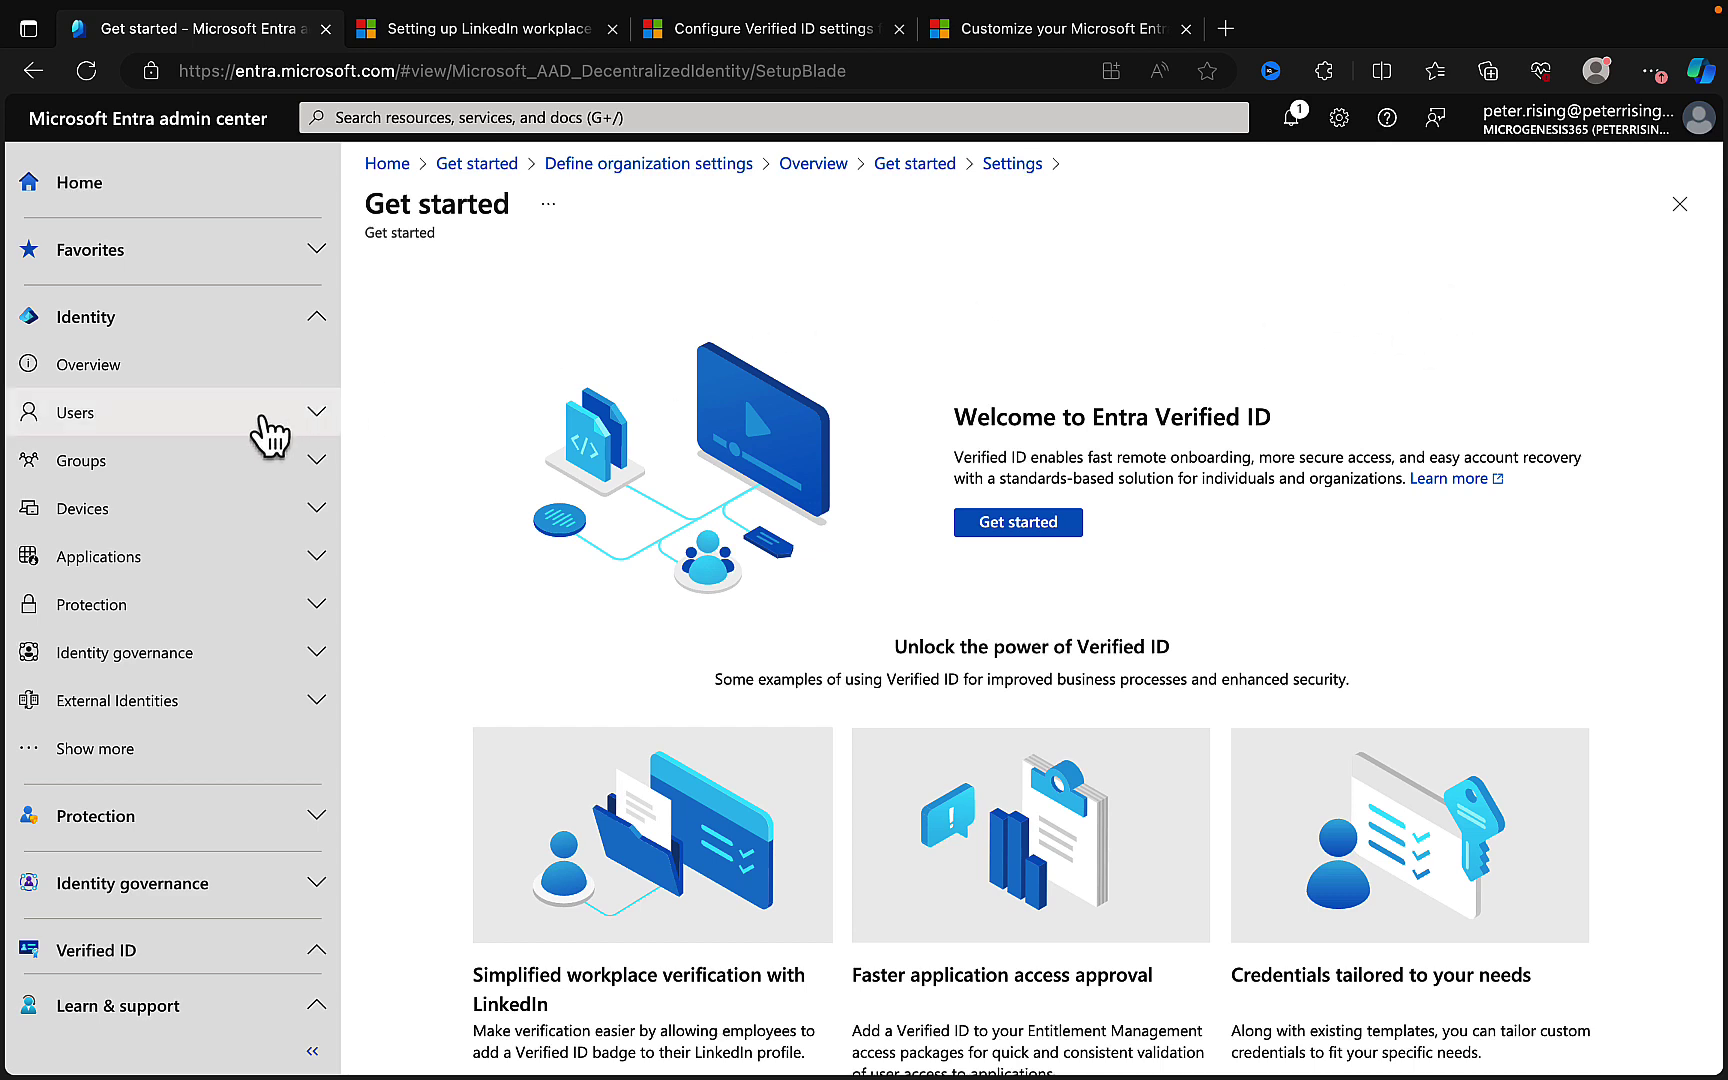
Scroll the left navigation down to the Verified ID section
scroll(260, 430, down, 4)
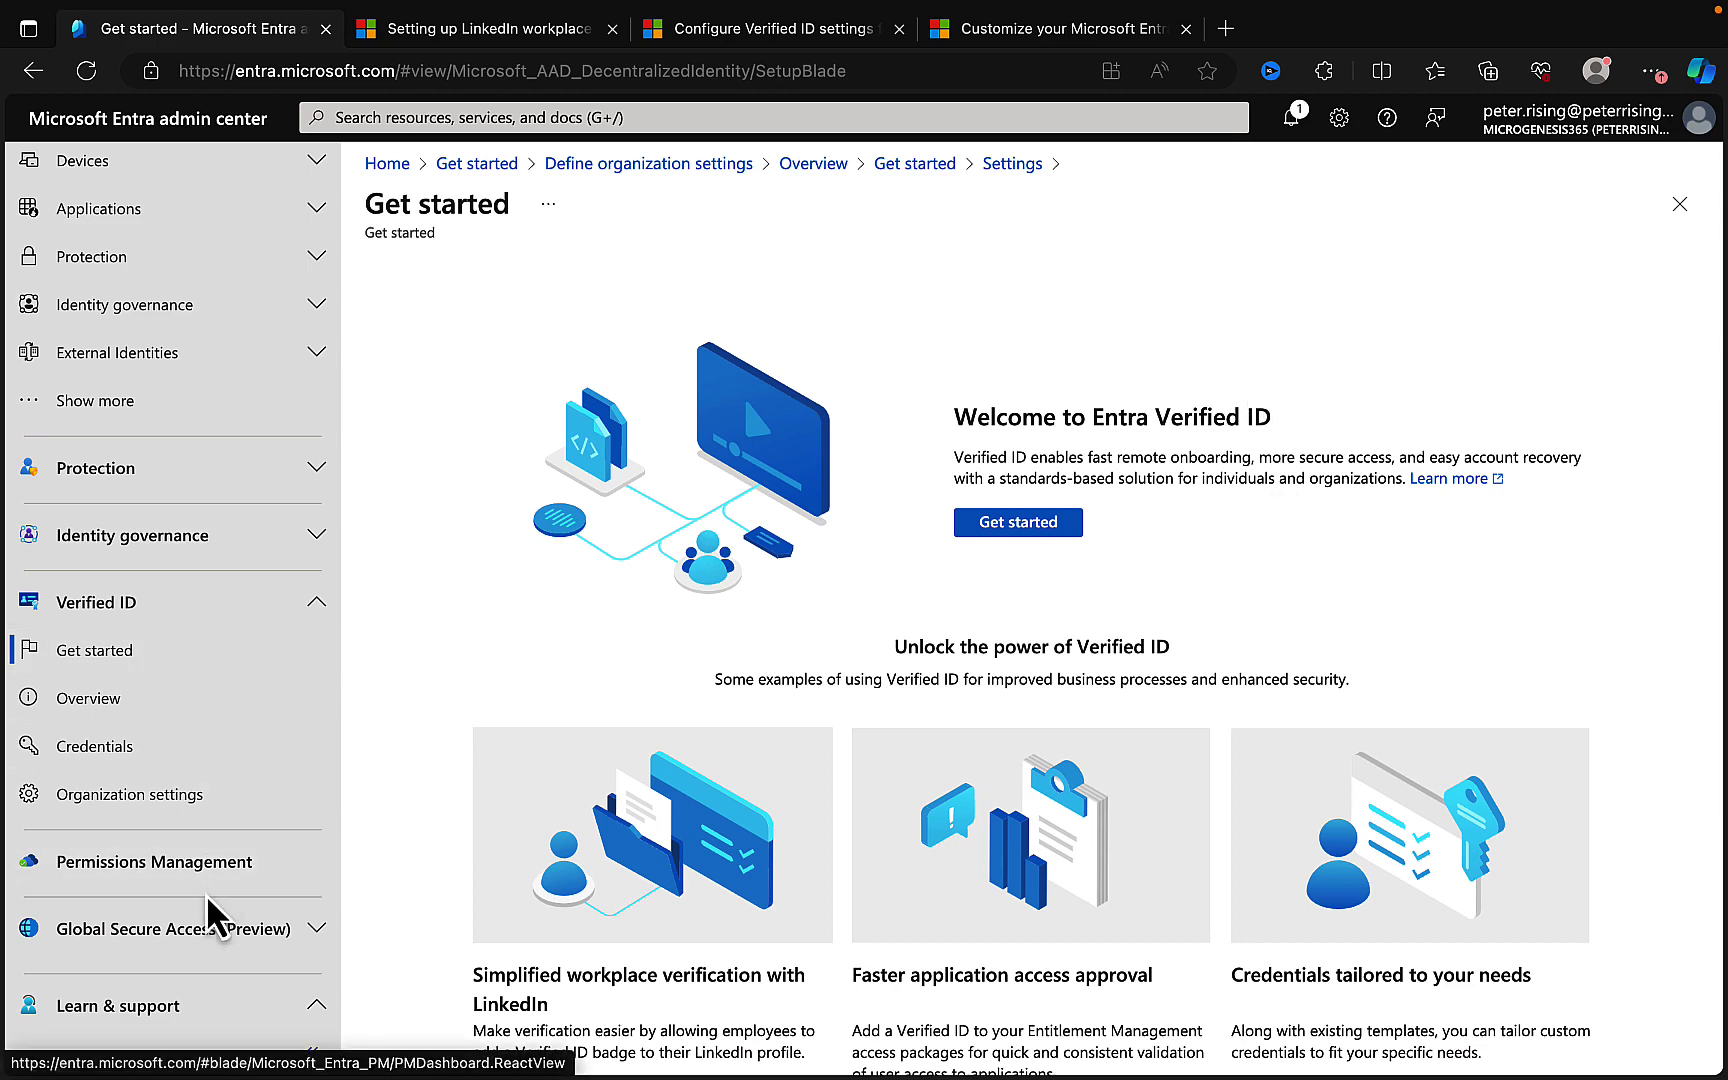
click(312, 1056)
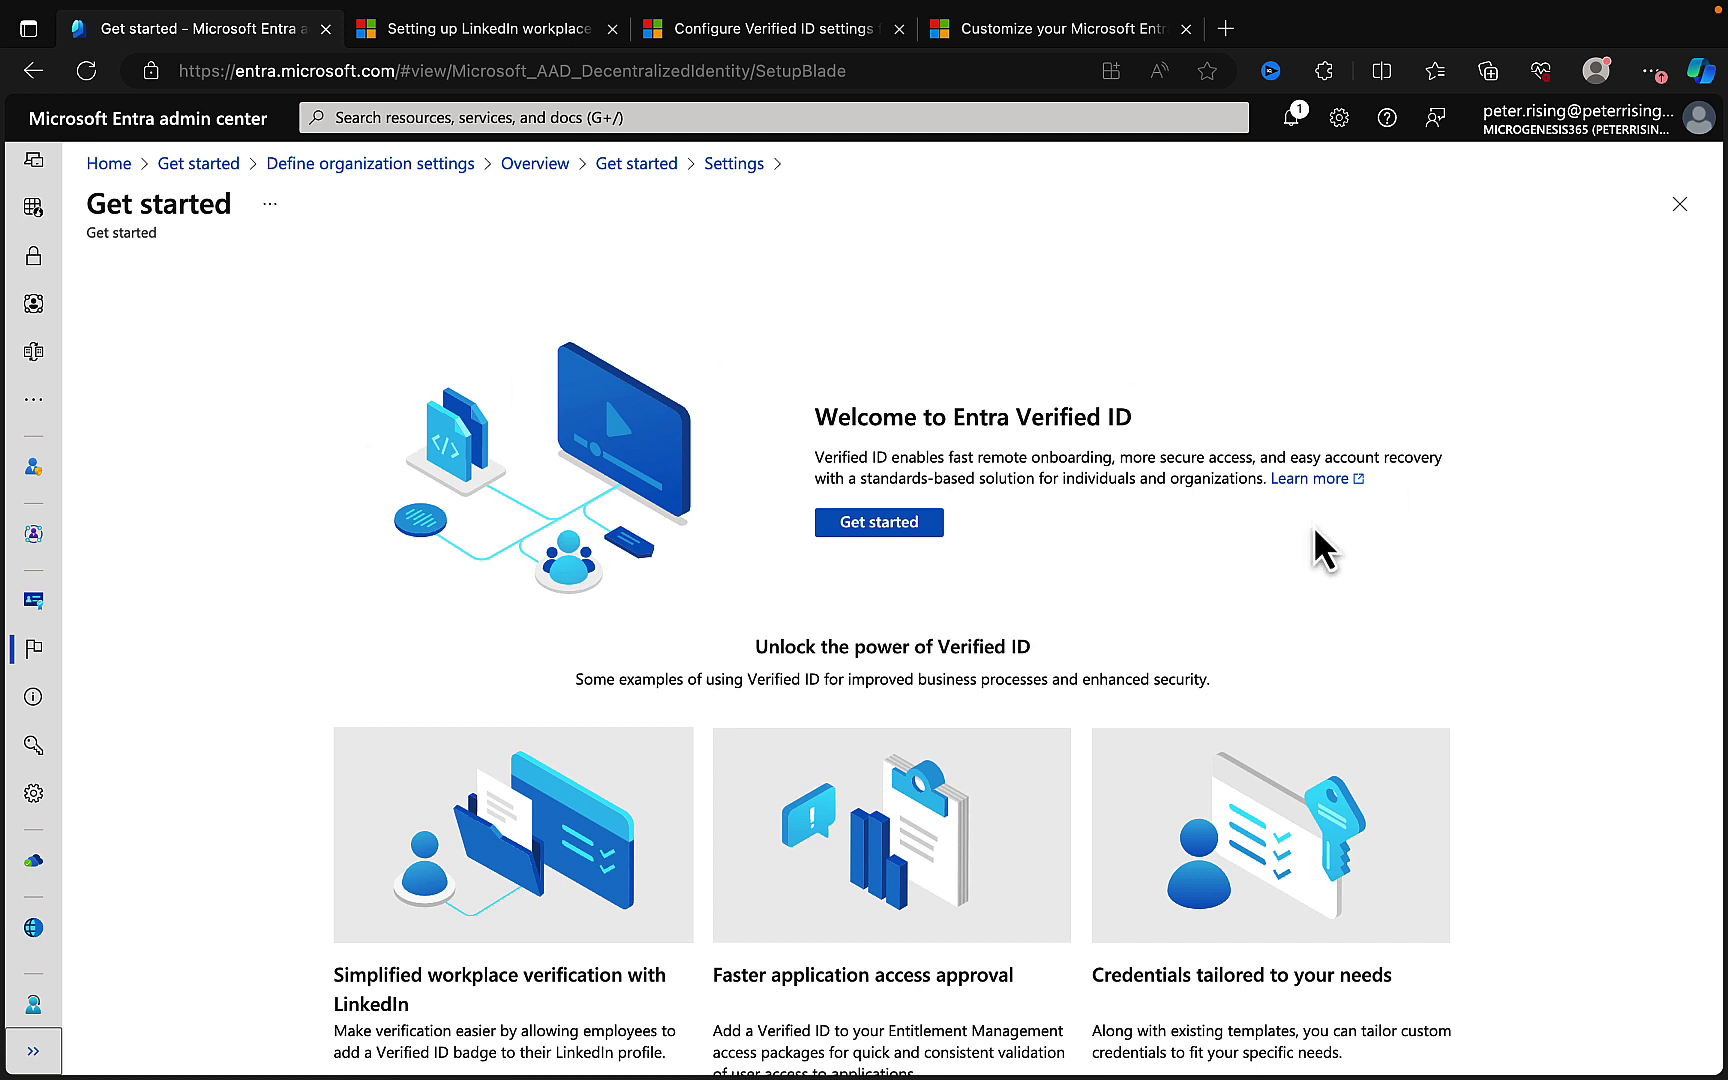
scroll(1147, 570, down, 1)
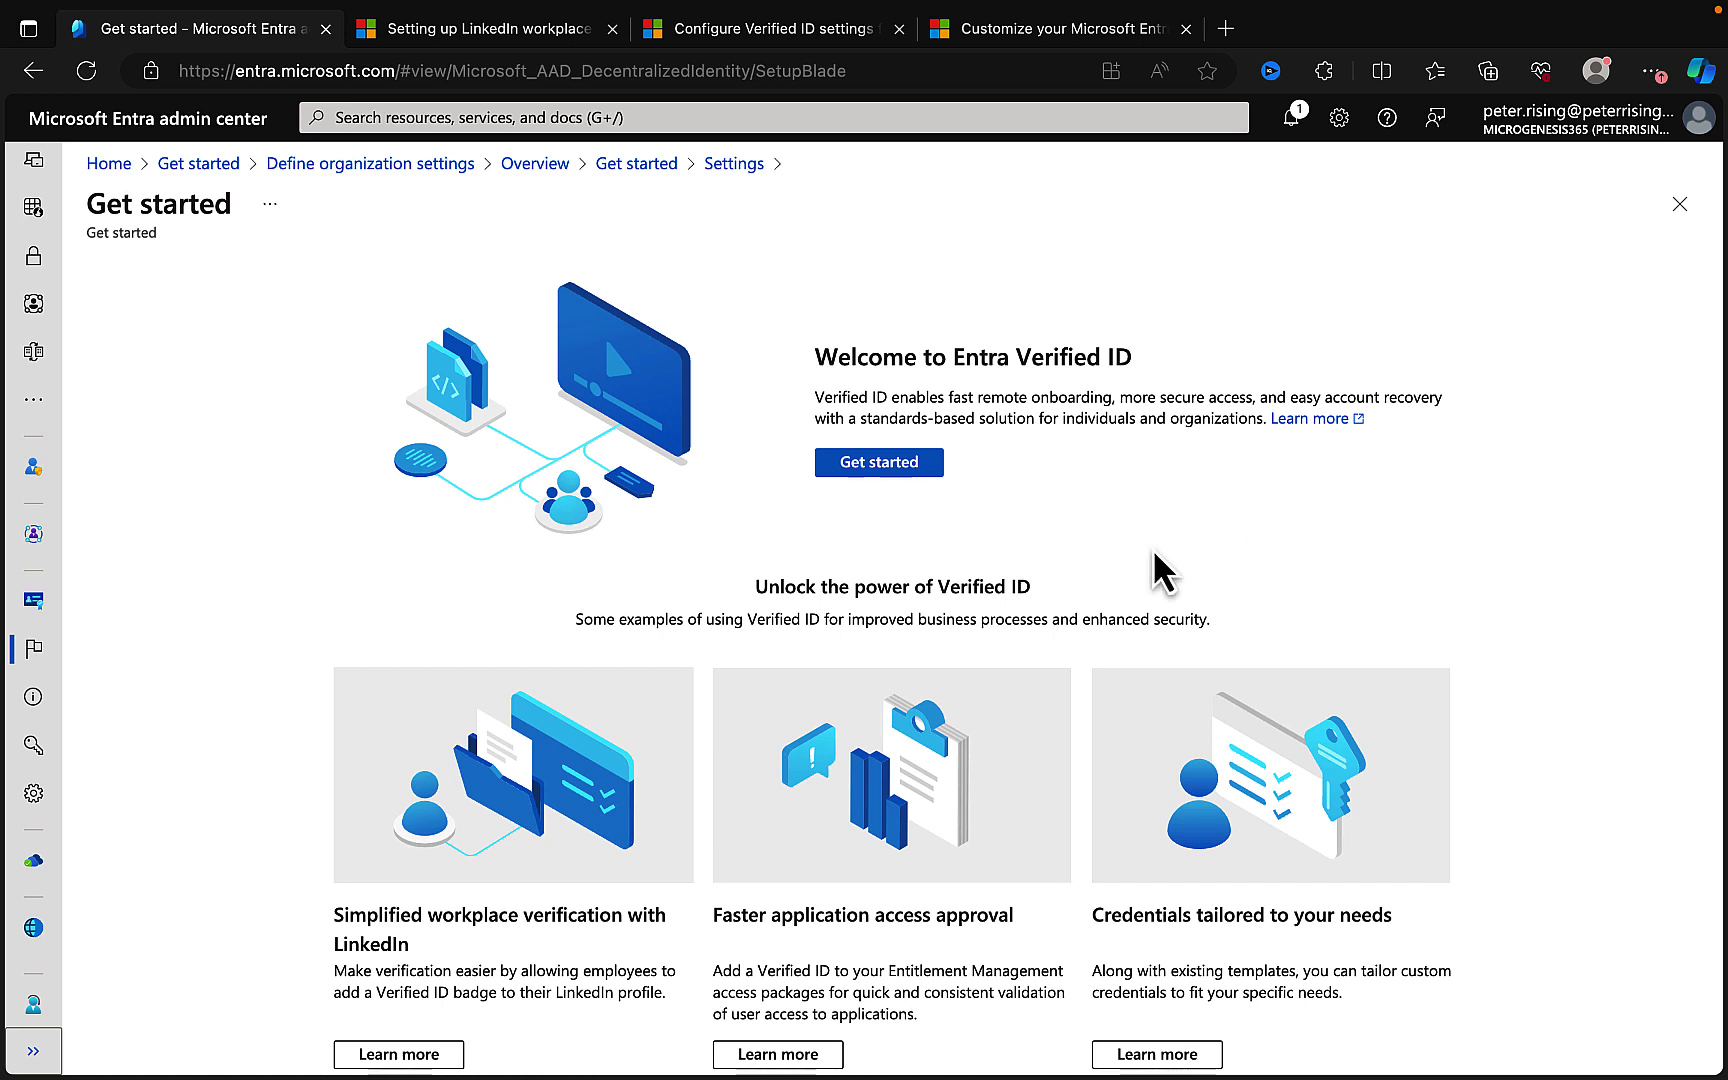
scroll(1158, 572, down, 3)
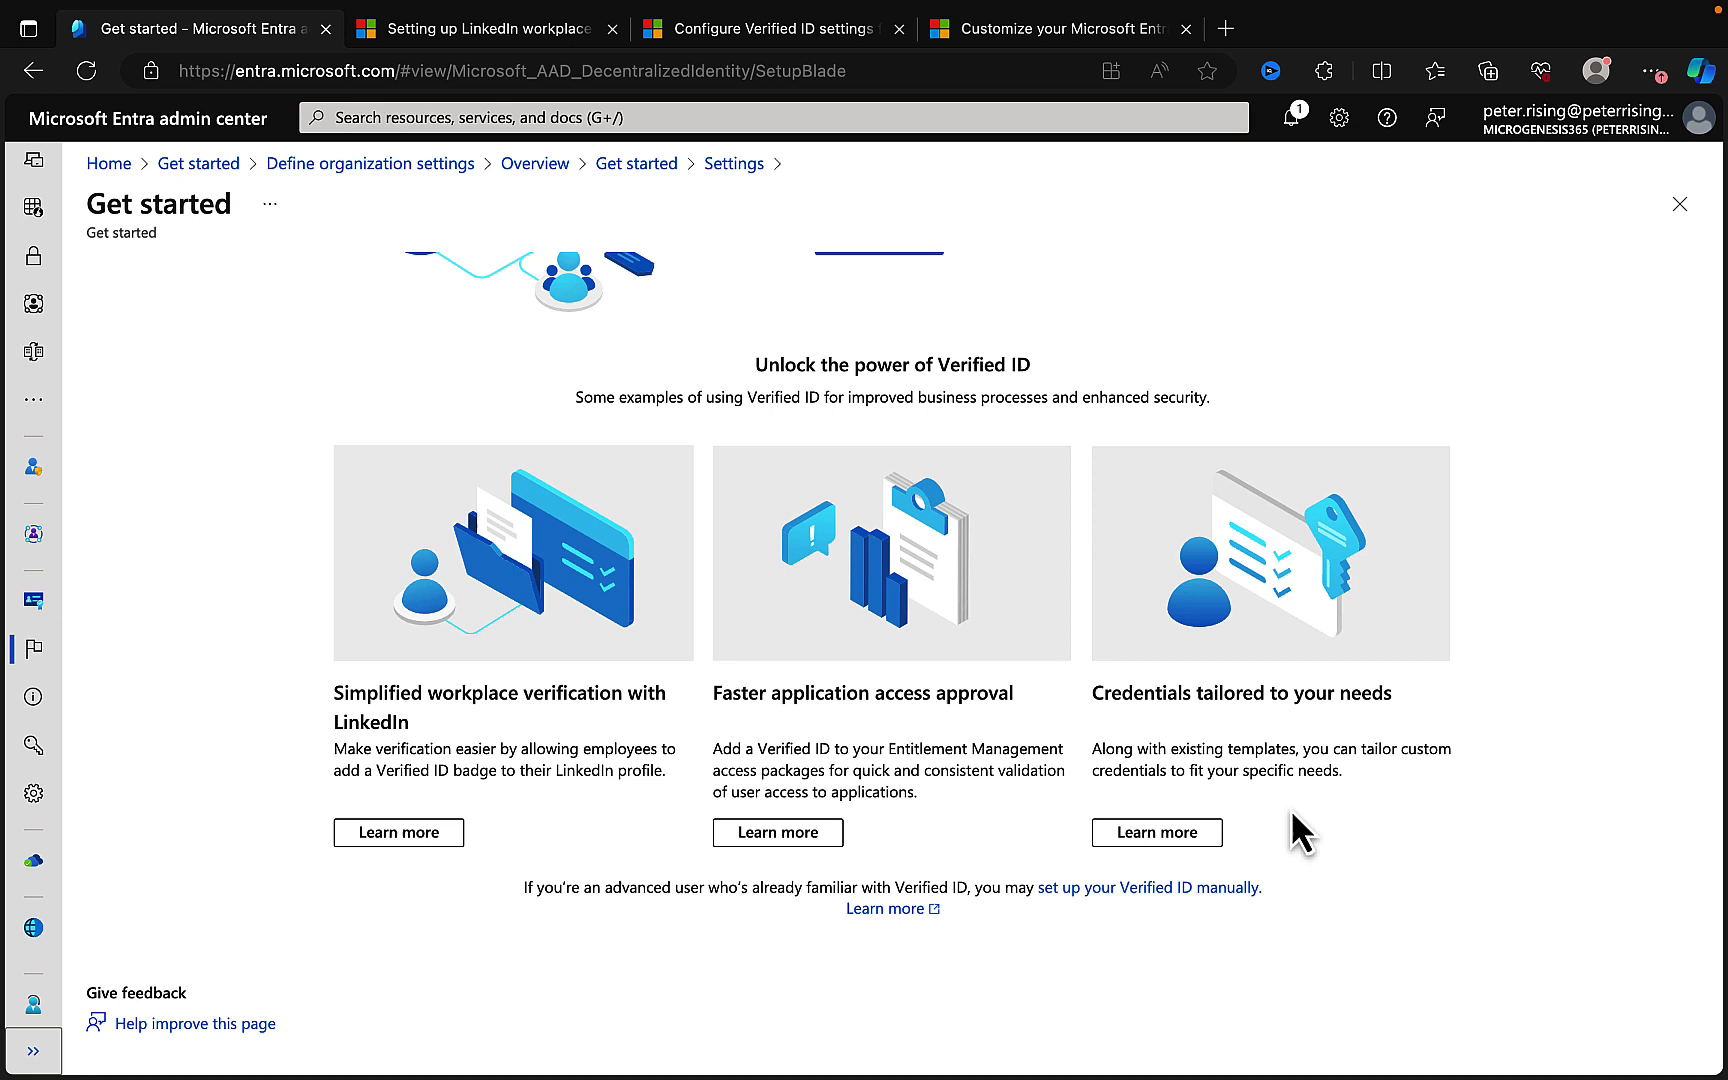
scroll(1303, 812, up, 3)
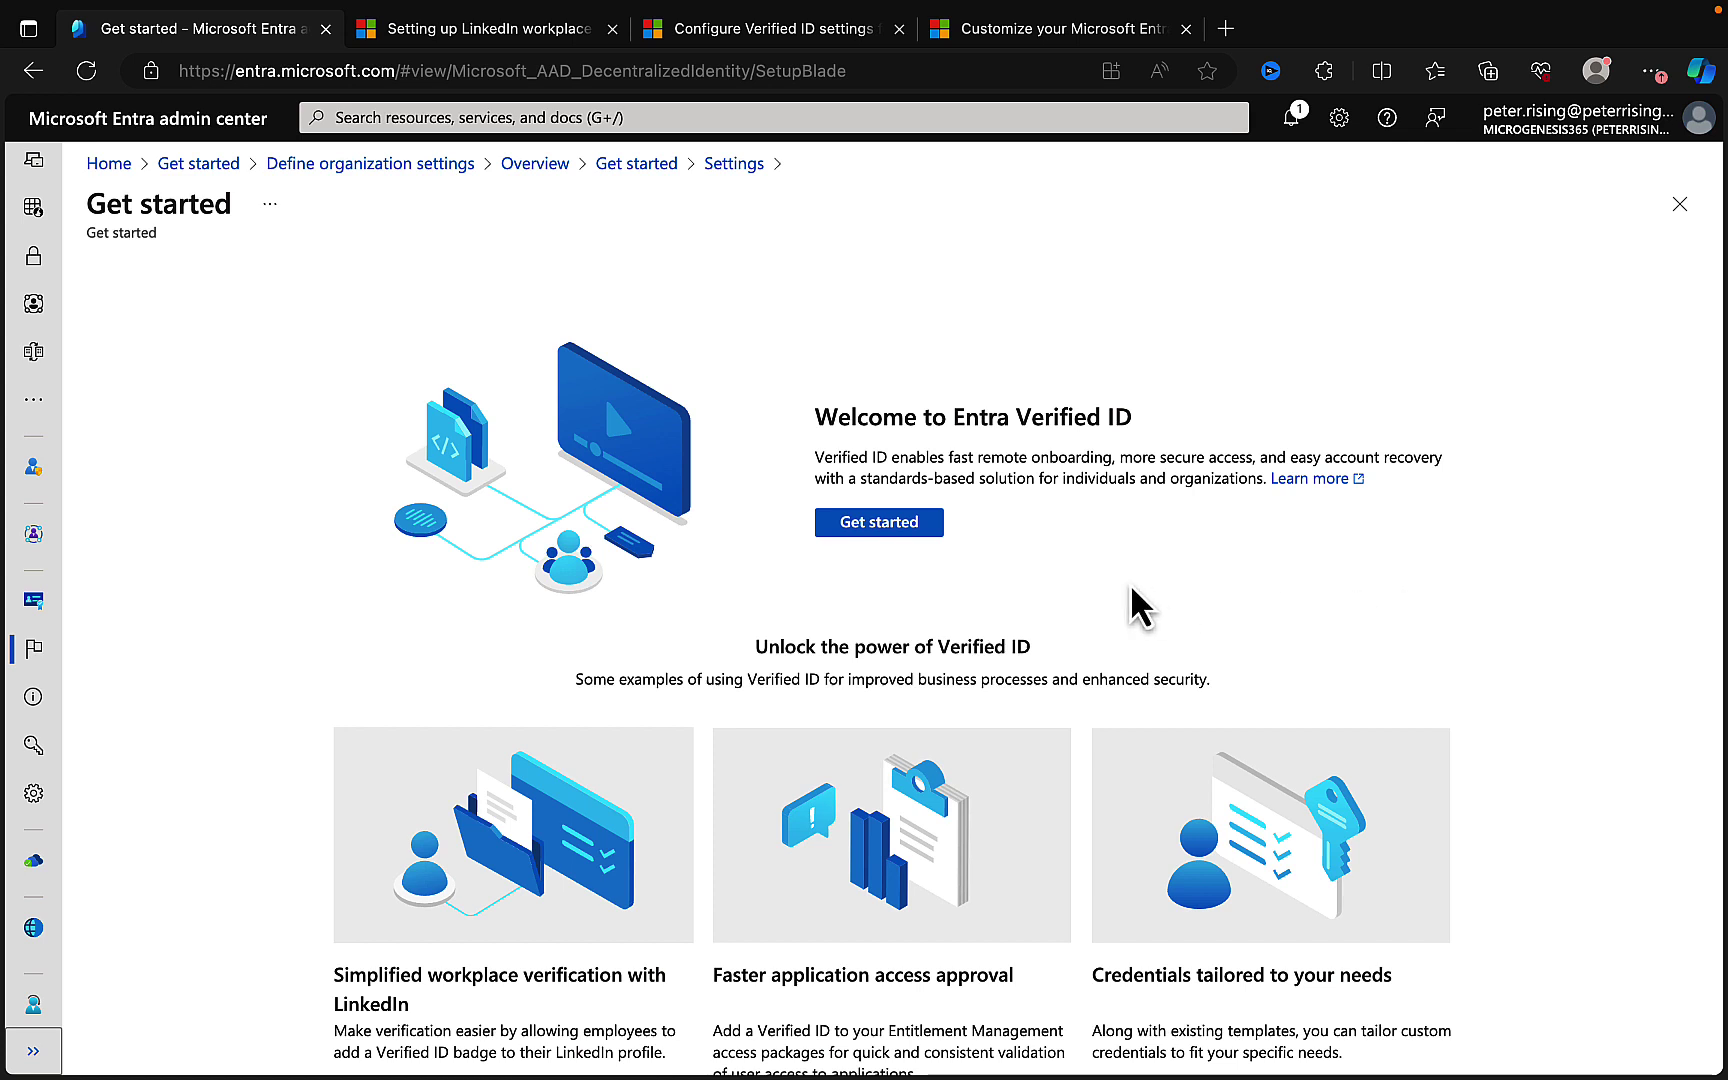
Begin Verified ID setup and pick the first tenant domain from the domain list
click(892, 524)
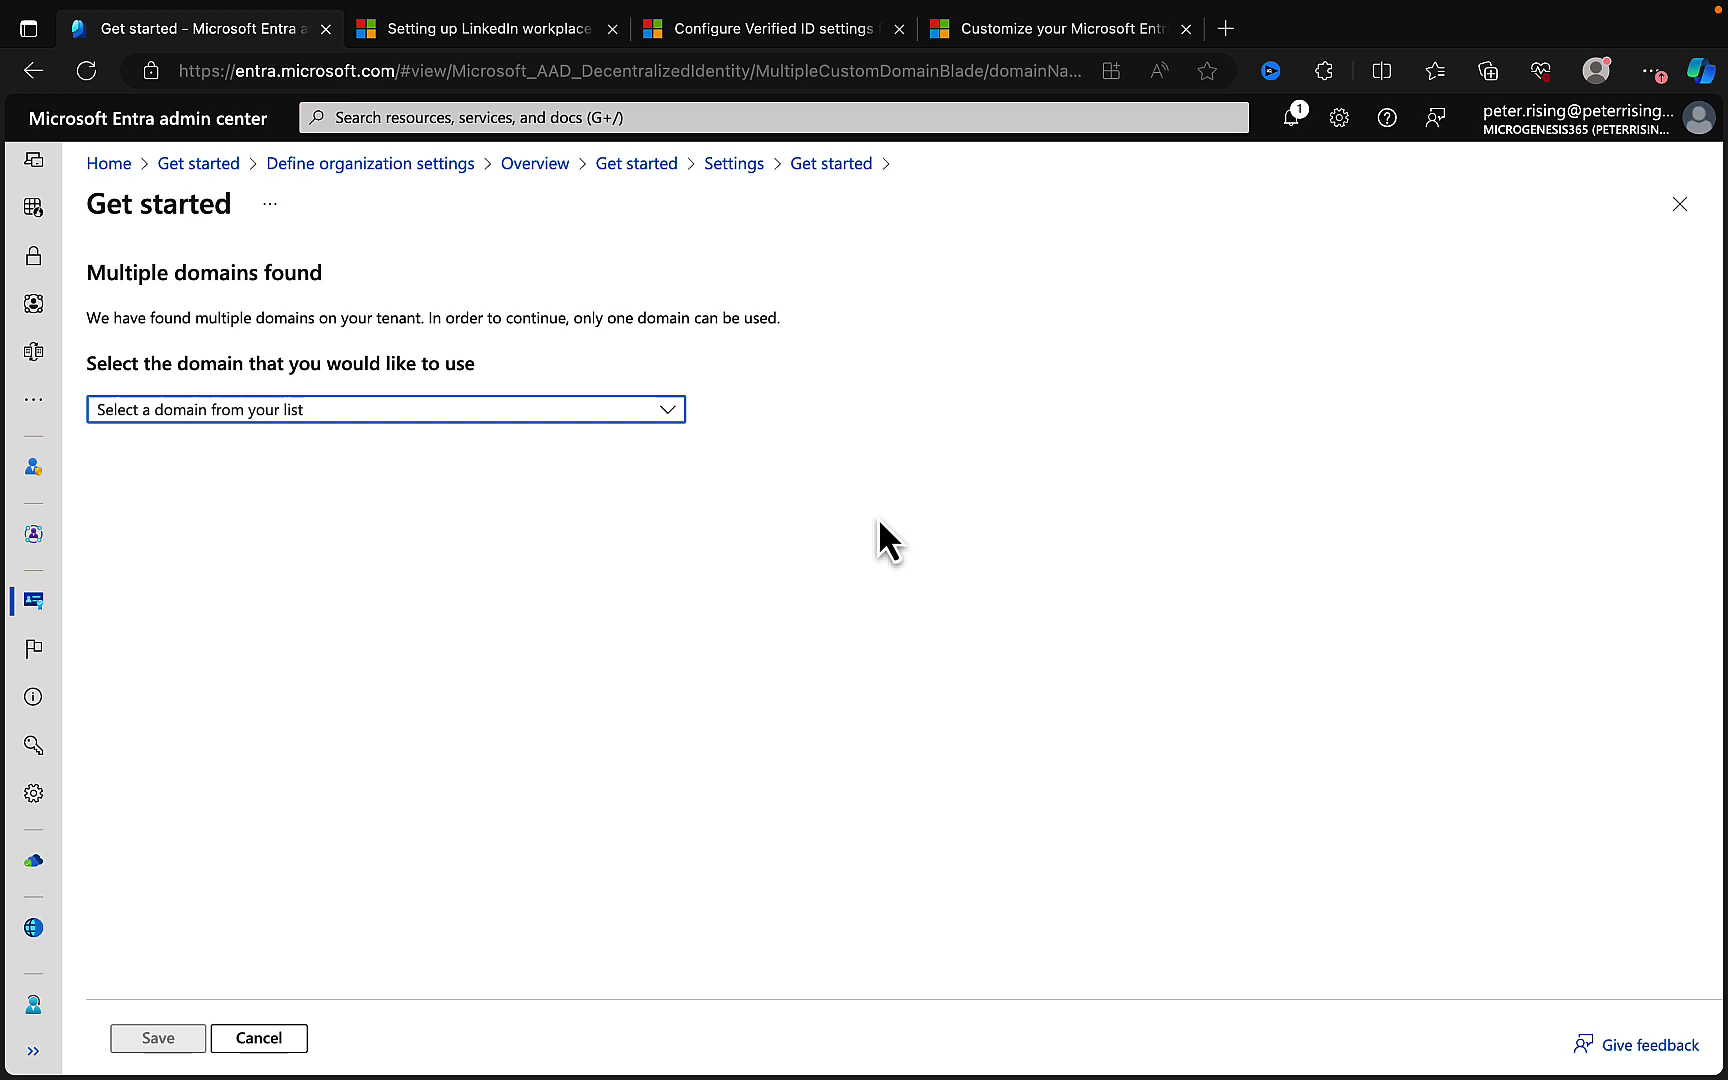
click(667, 410)
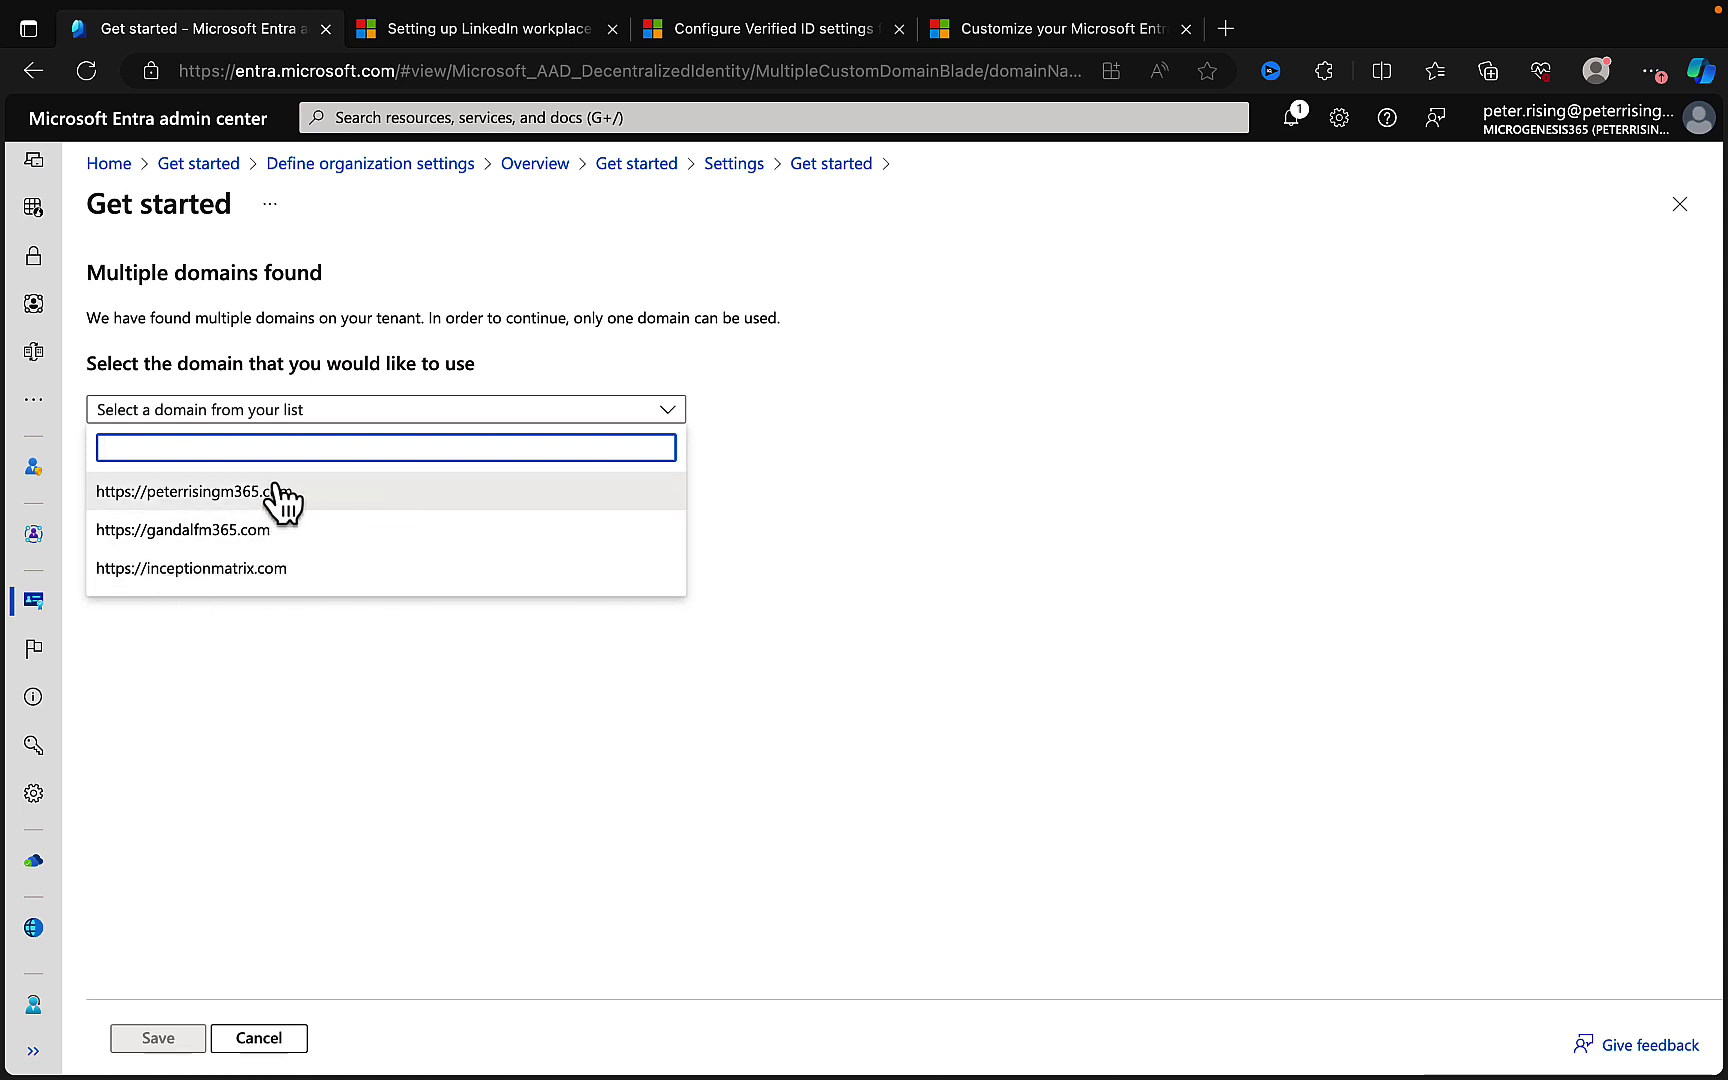
click(188, 494)
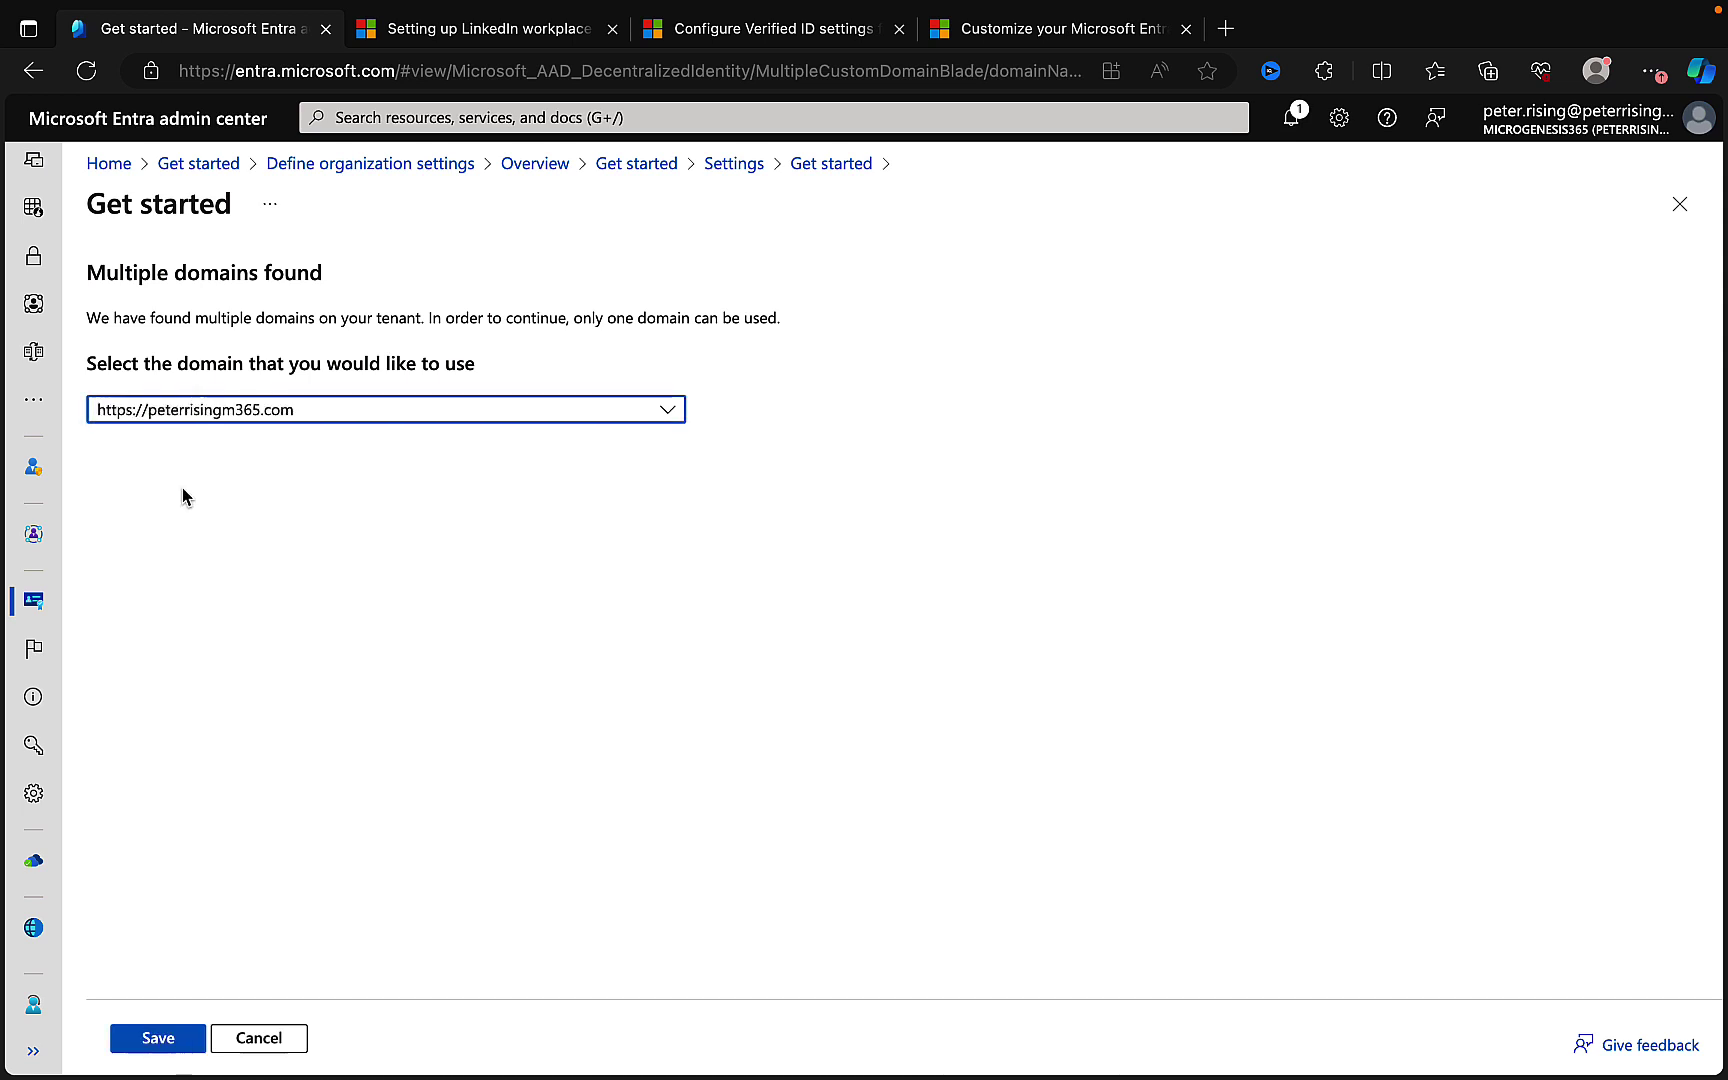
Save the selected domain, then review the Your credentials card on the Verified ID Overview
click(160, 1037)
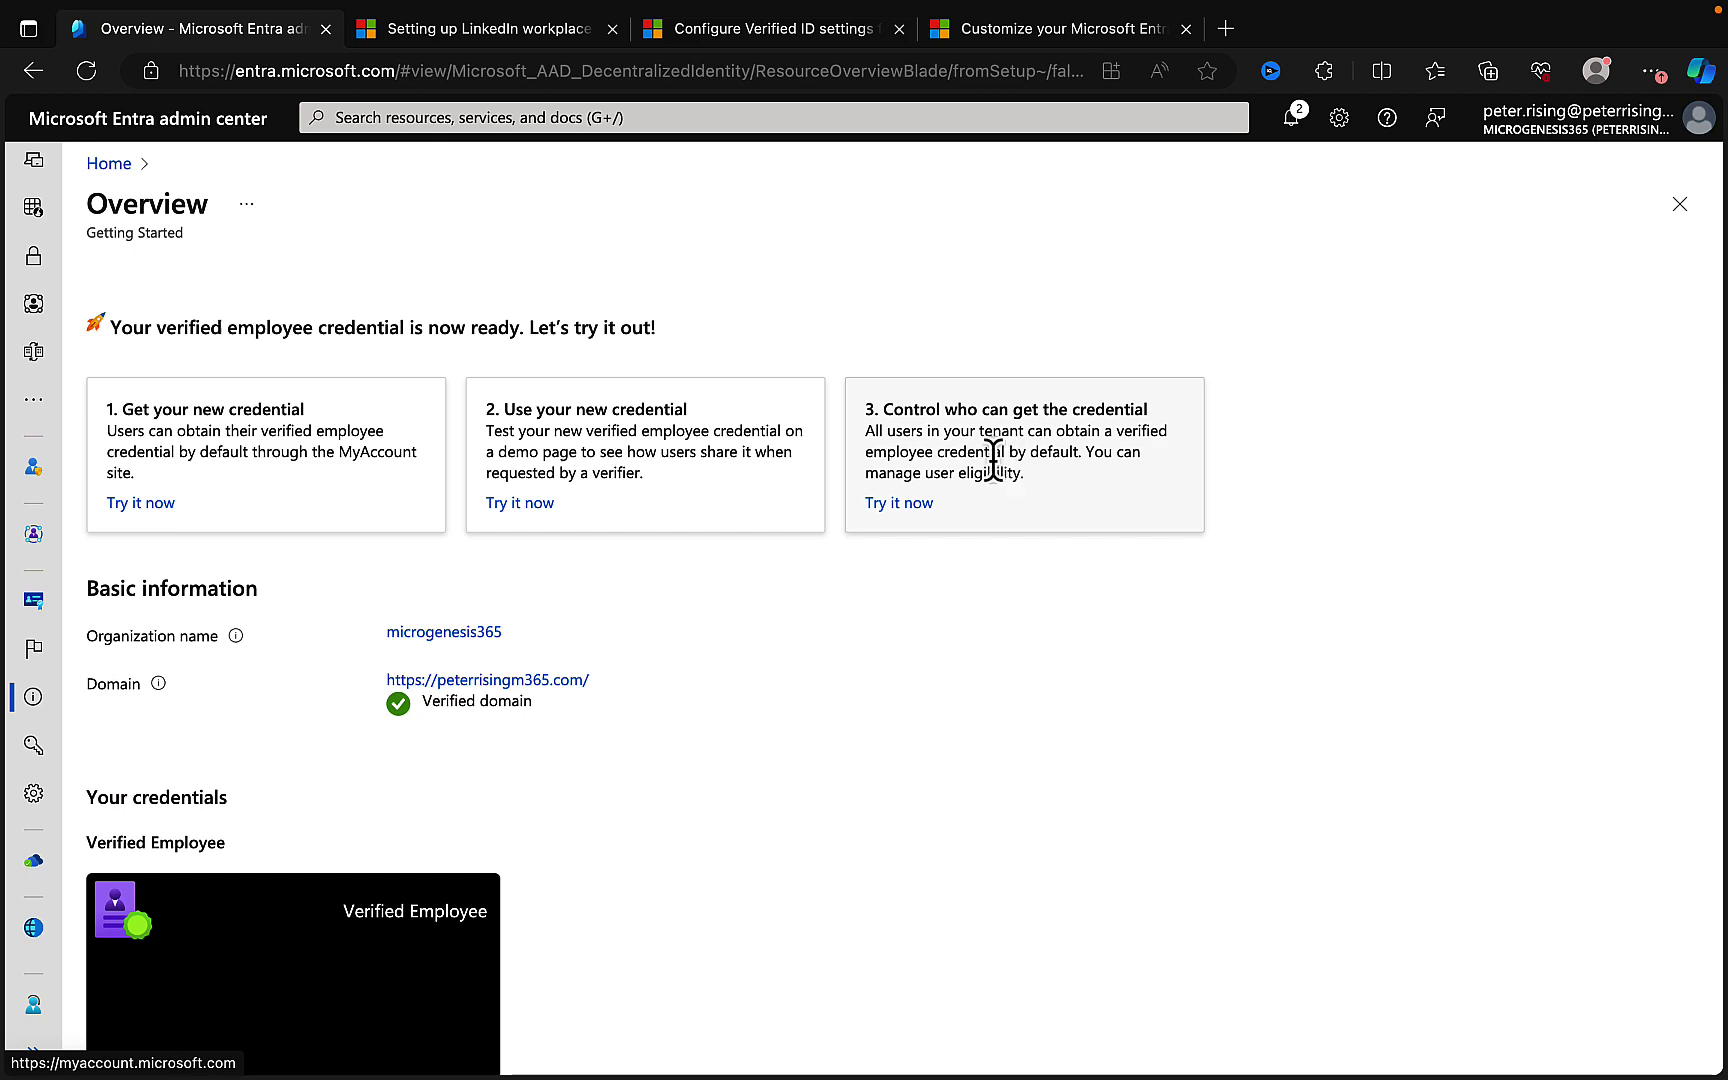
scroll(1122, 703, down, 2)
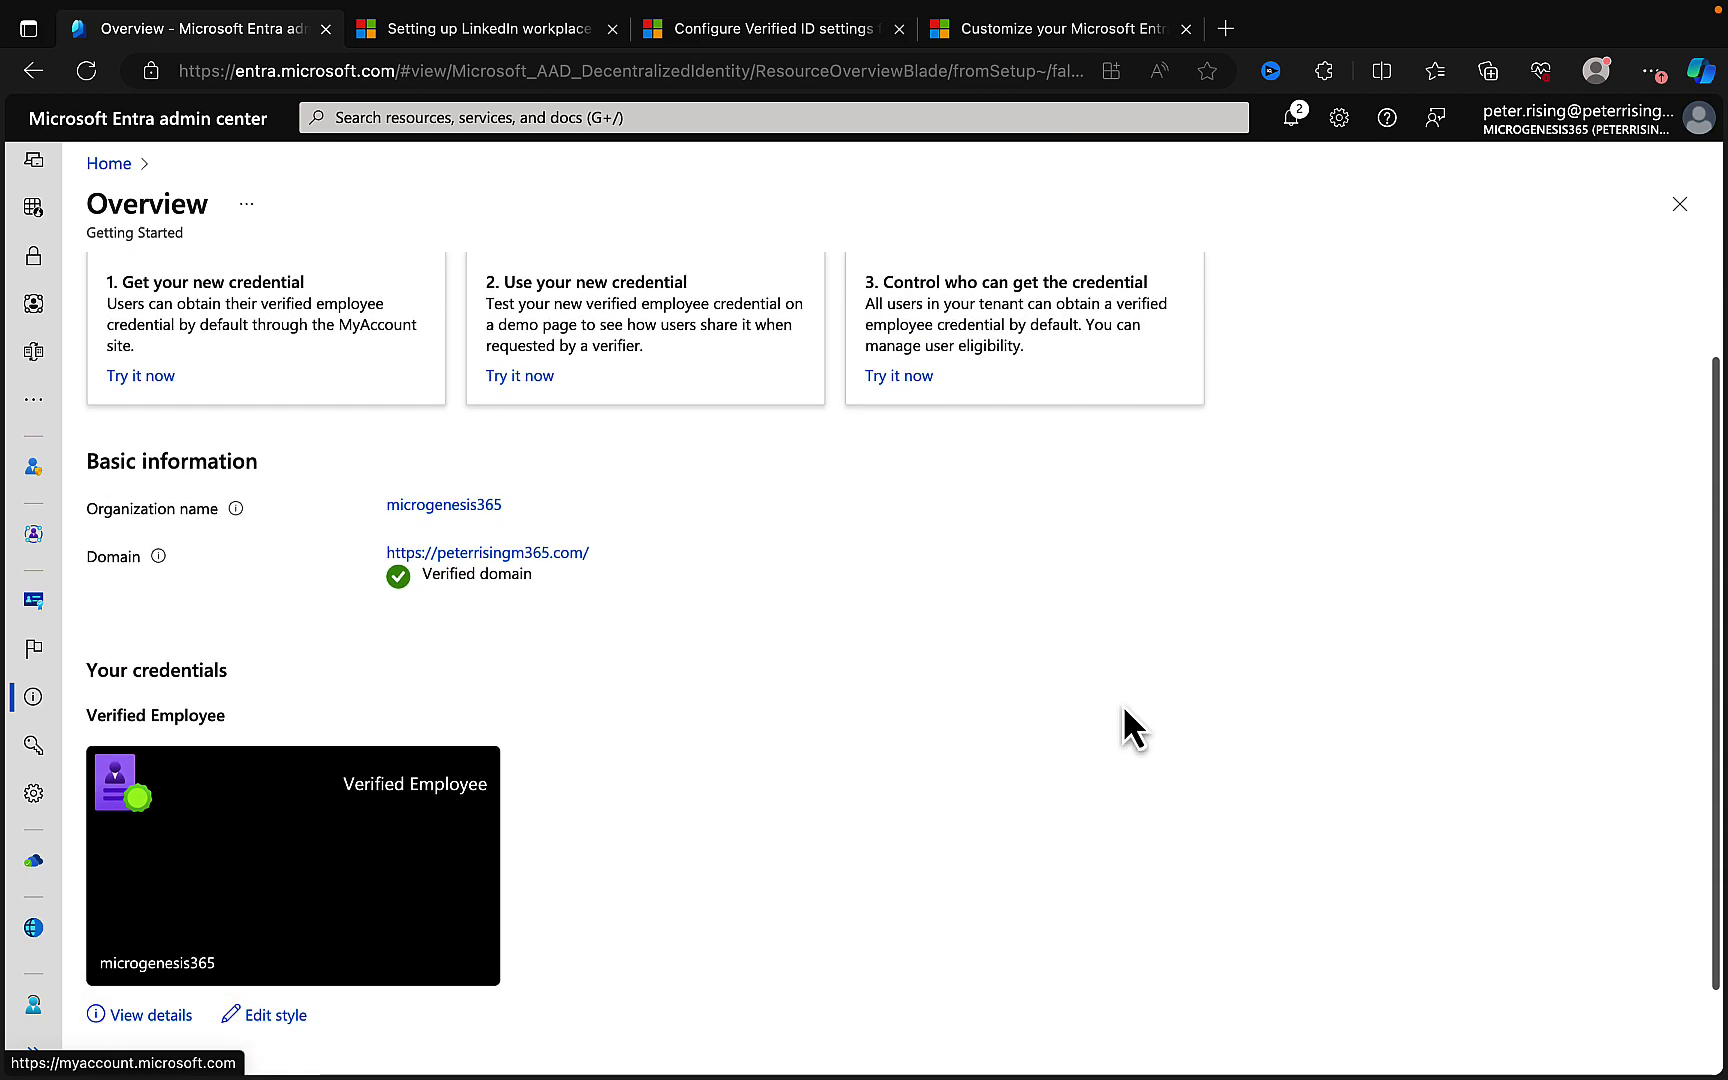
scroll(1123, 708, down, 1)
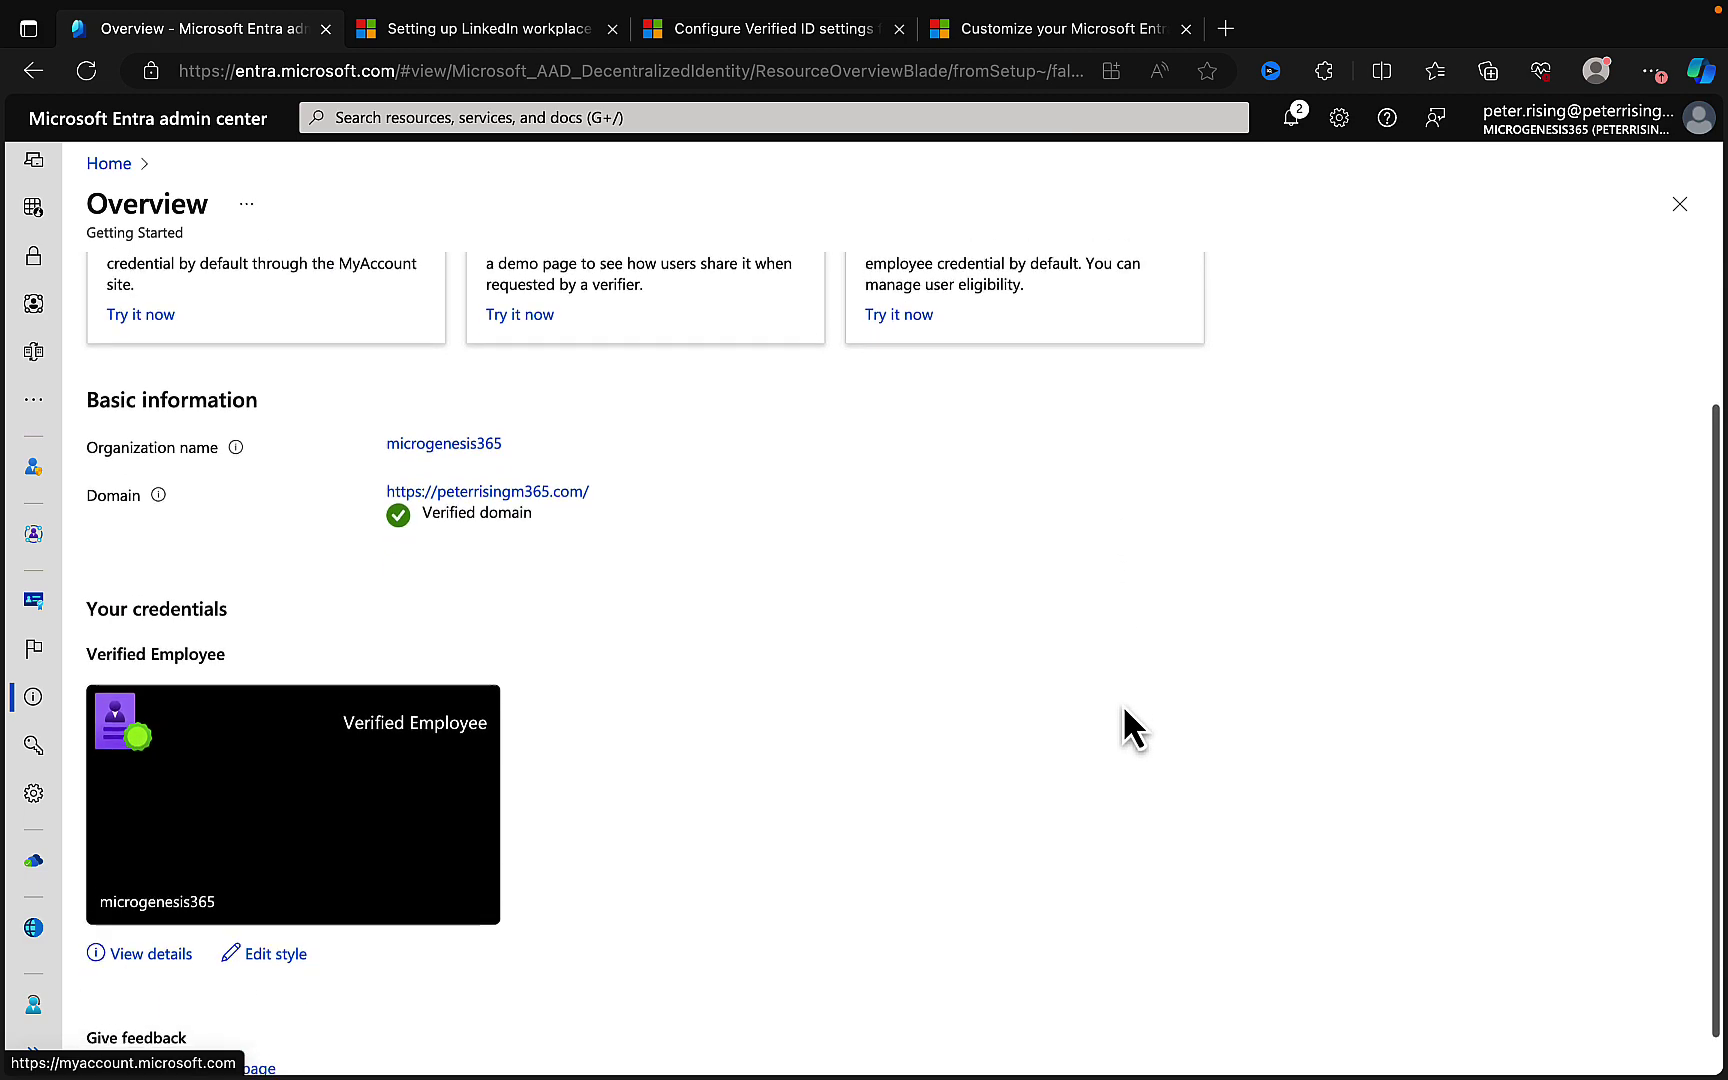
scroll(1122, 703, down, 1)
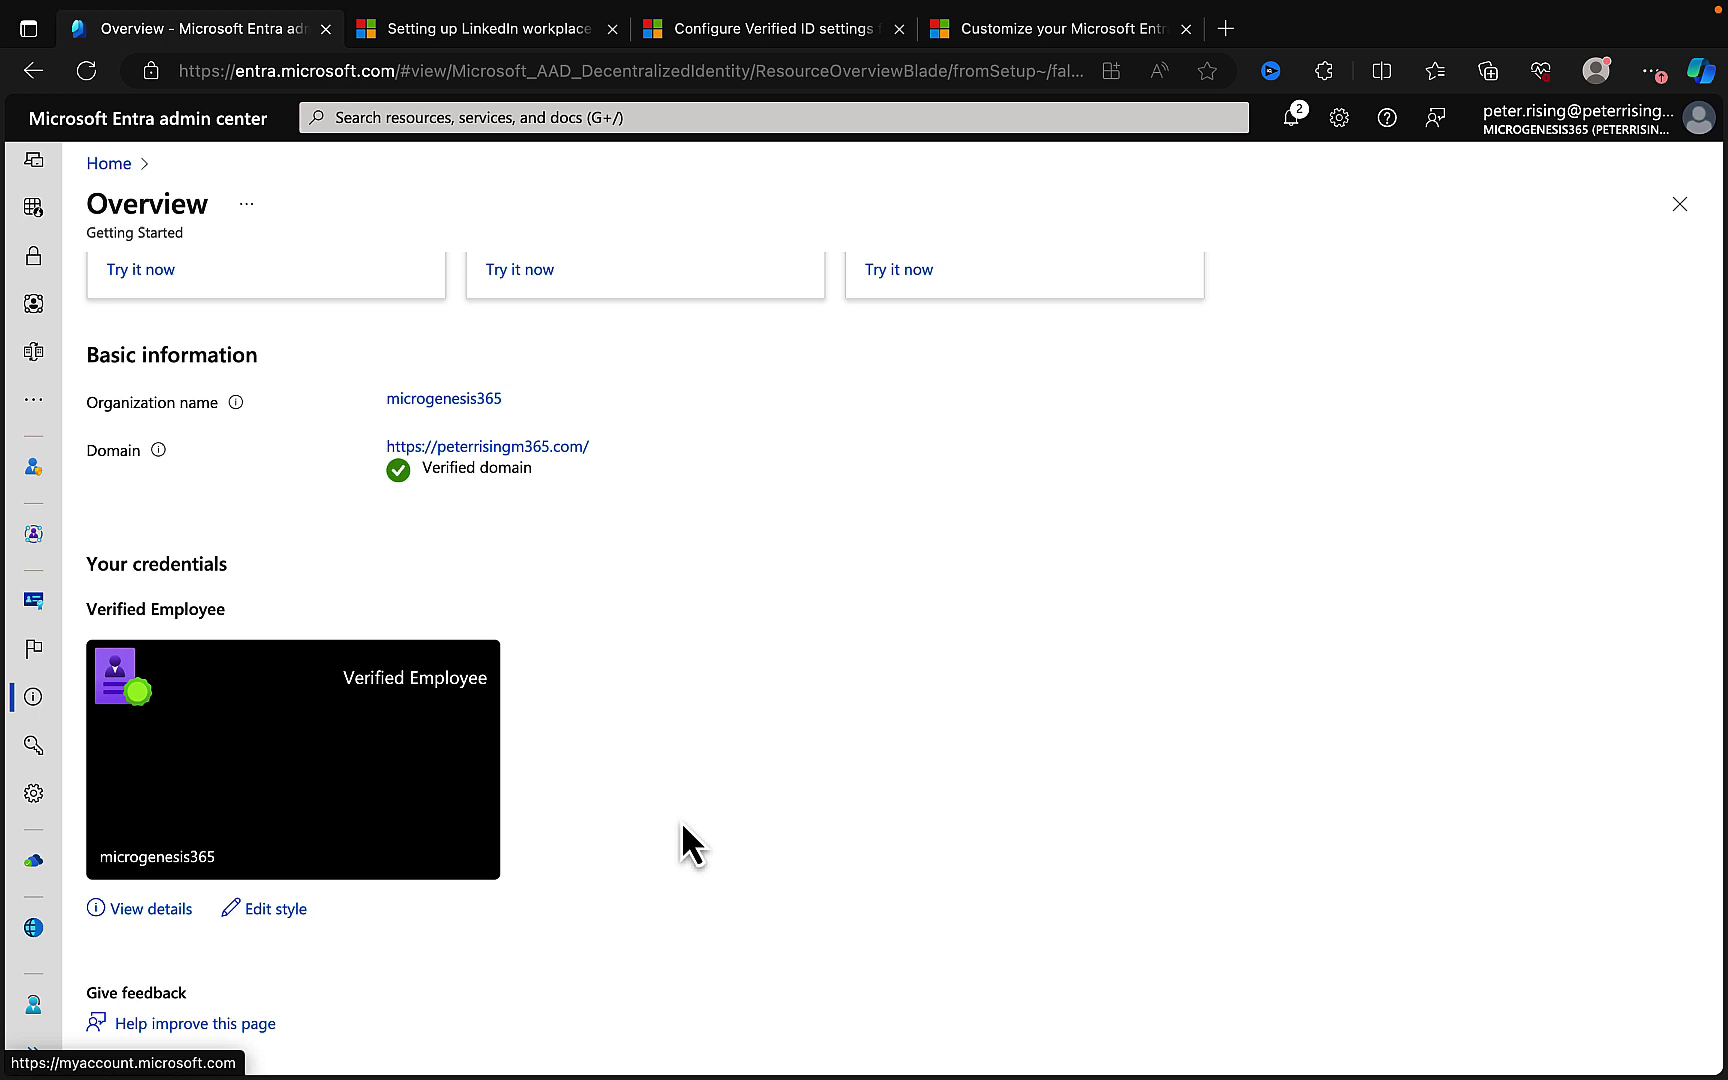
click(150, 910)
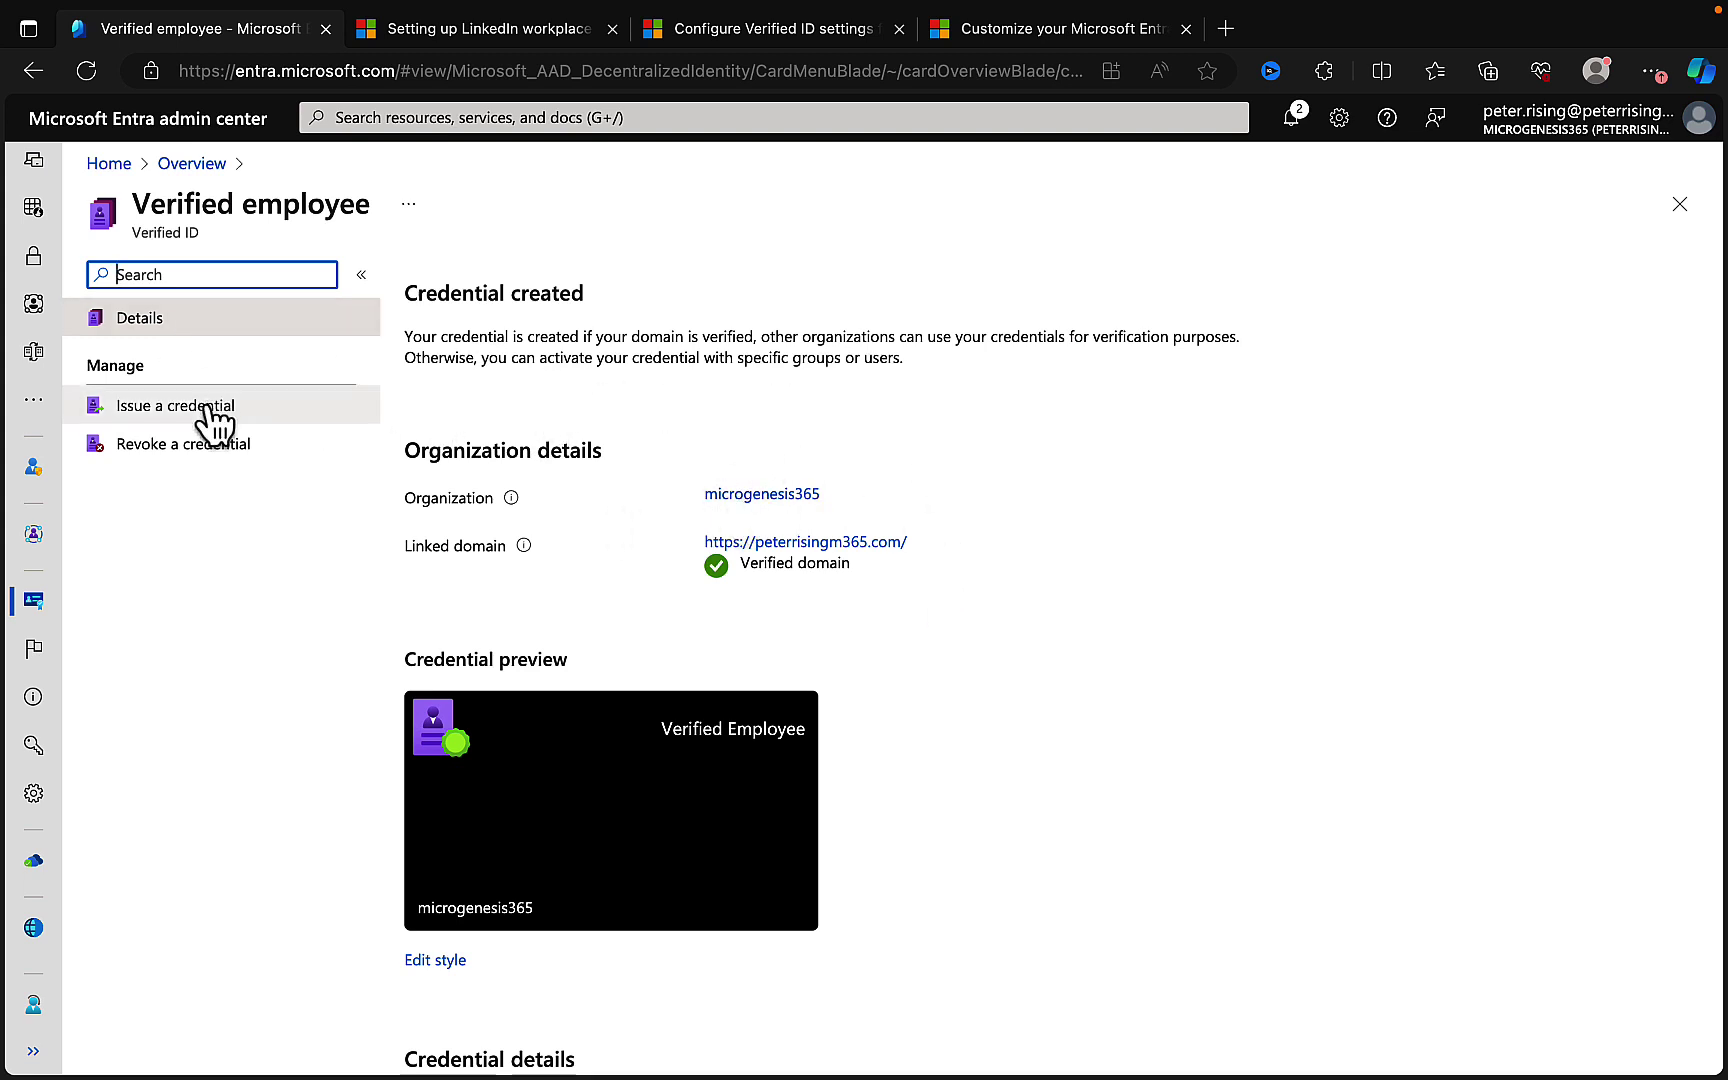
click(229, 432)
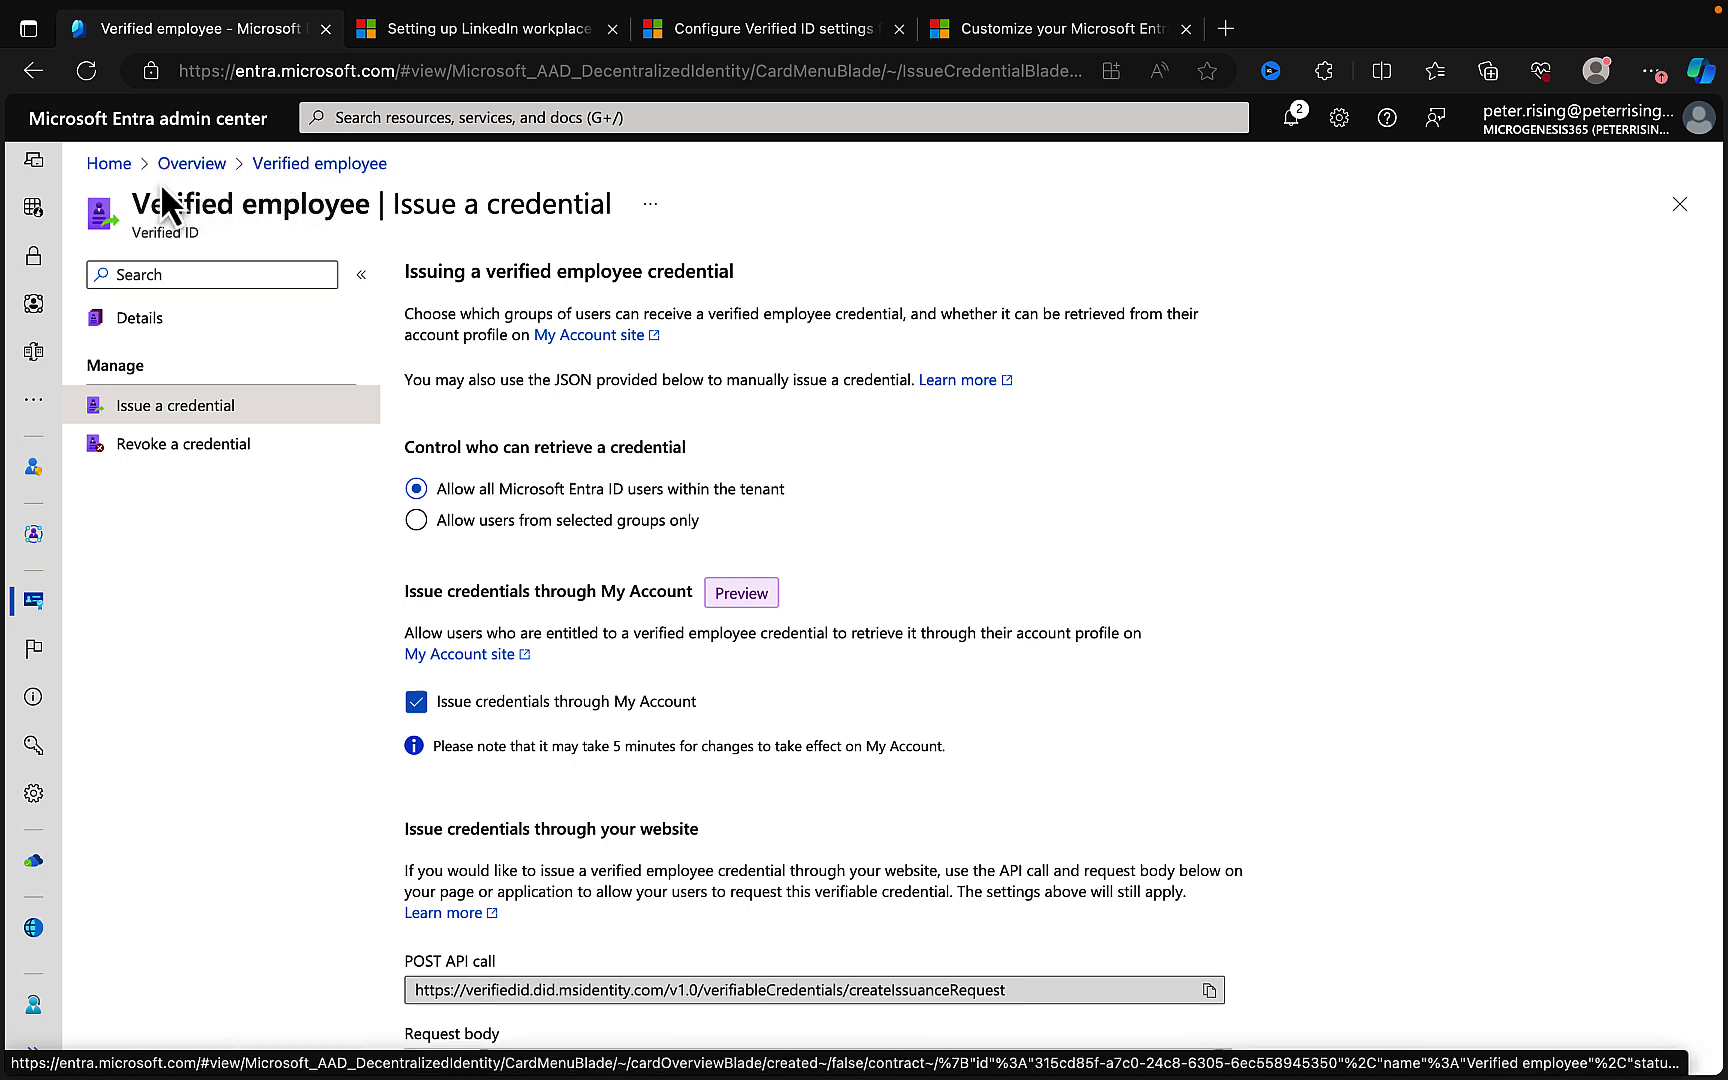
click(190, 164)
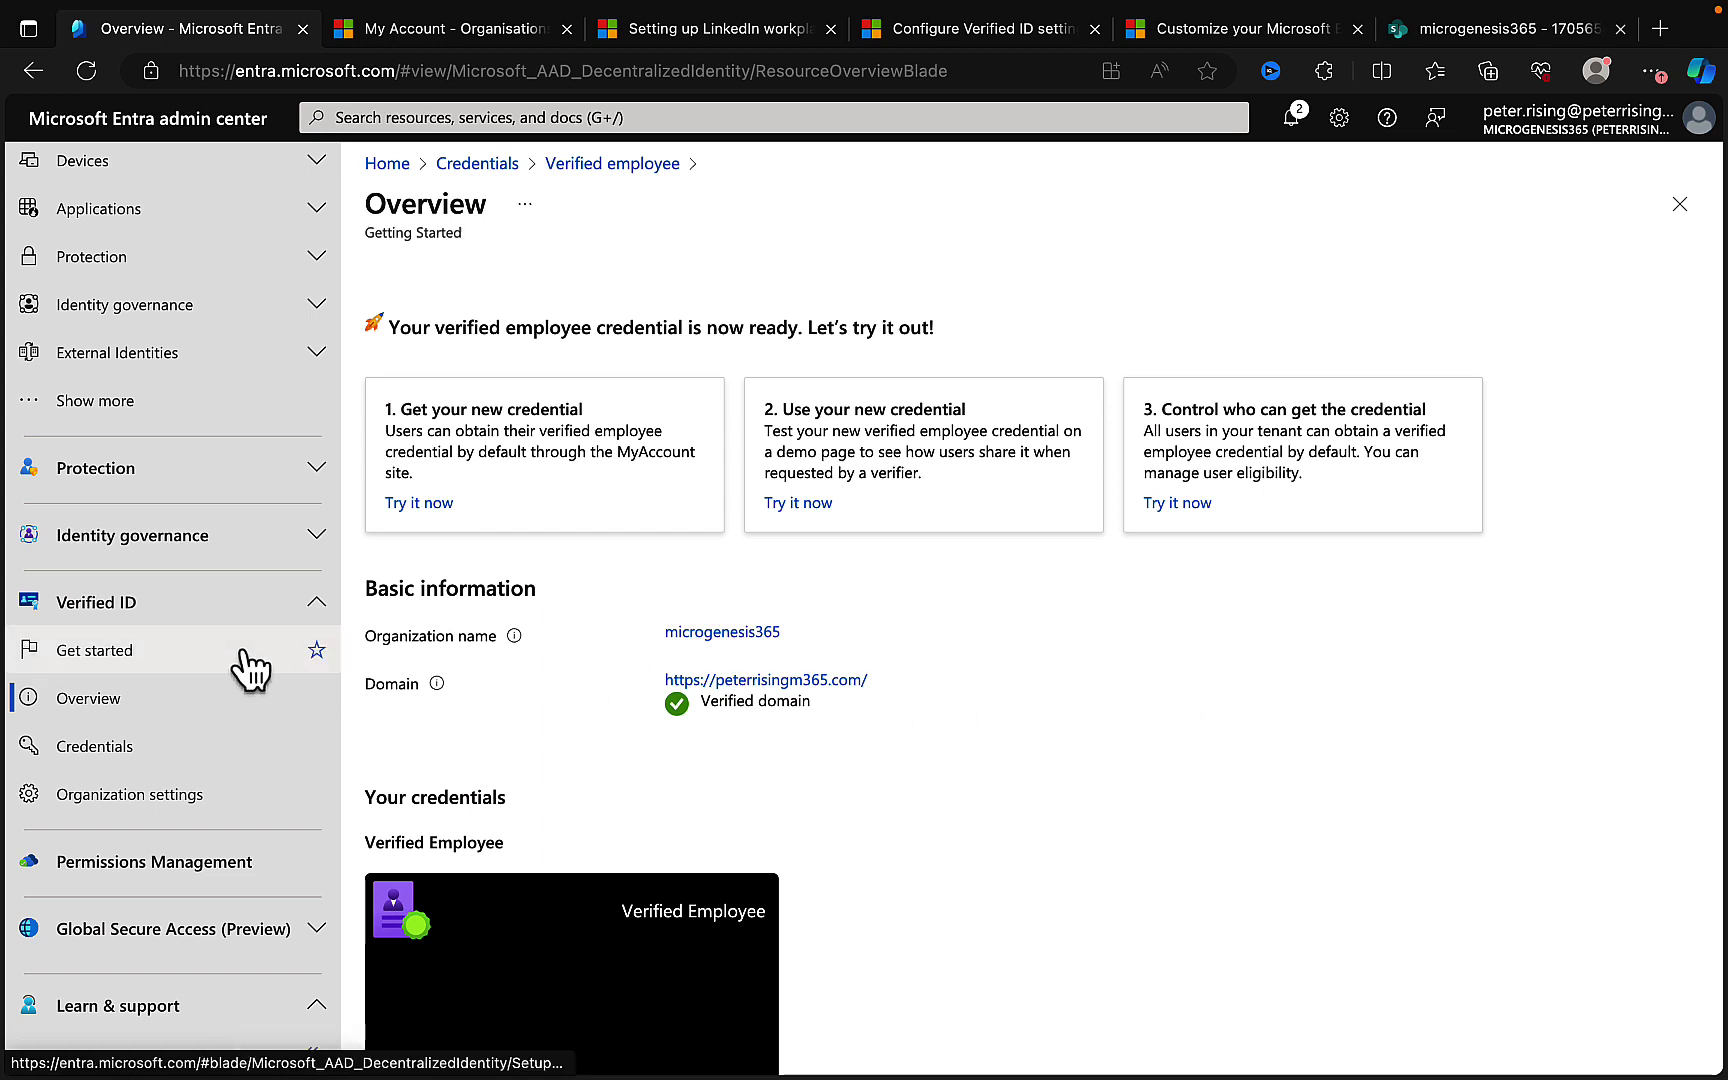
Open Verified employee under Credentials and view its details: type VerifiedEmployee, 8 claims, manifest URL
click(133, 766)
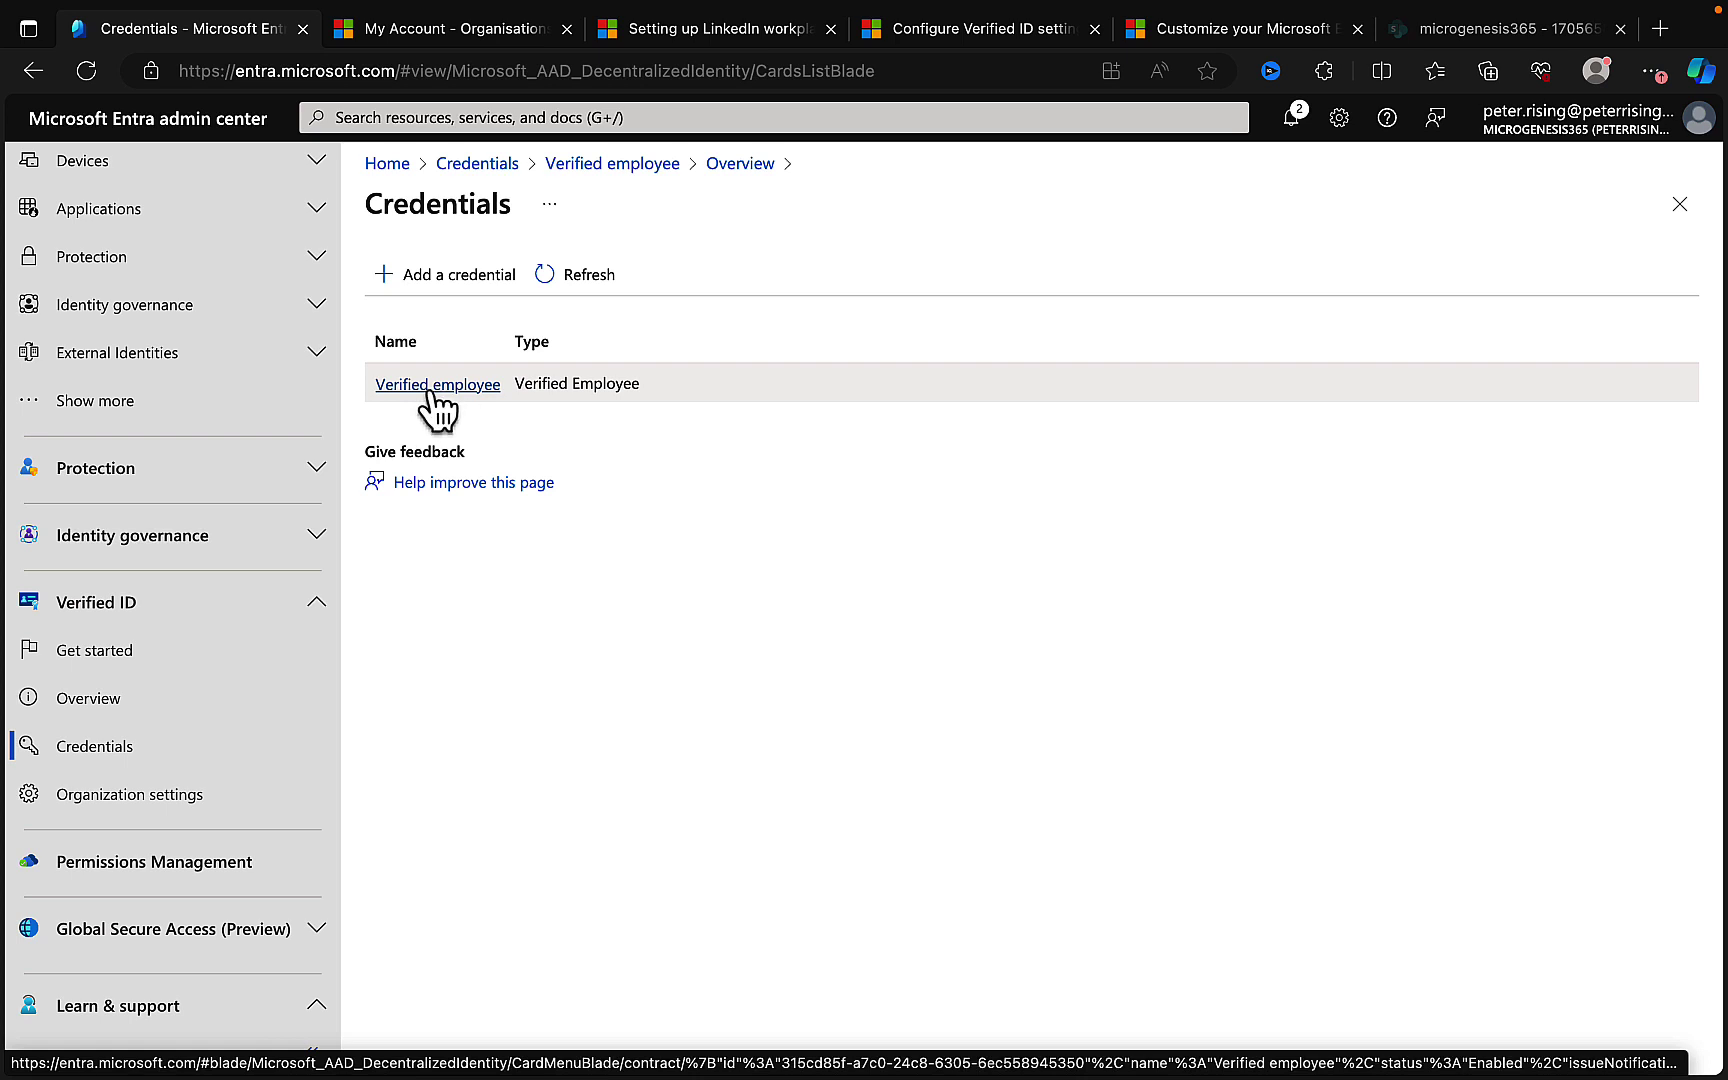
click(437, 385)
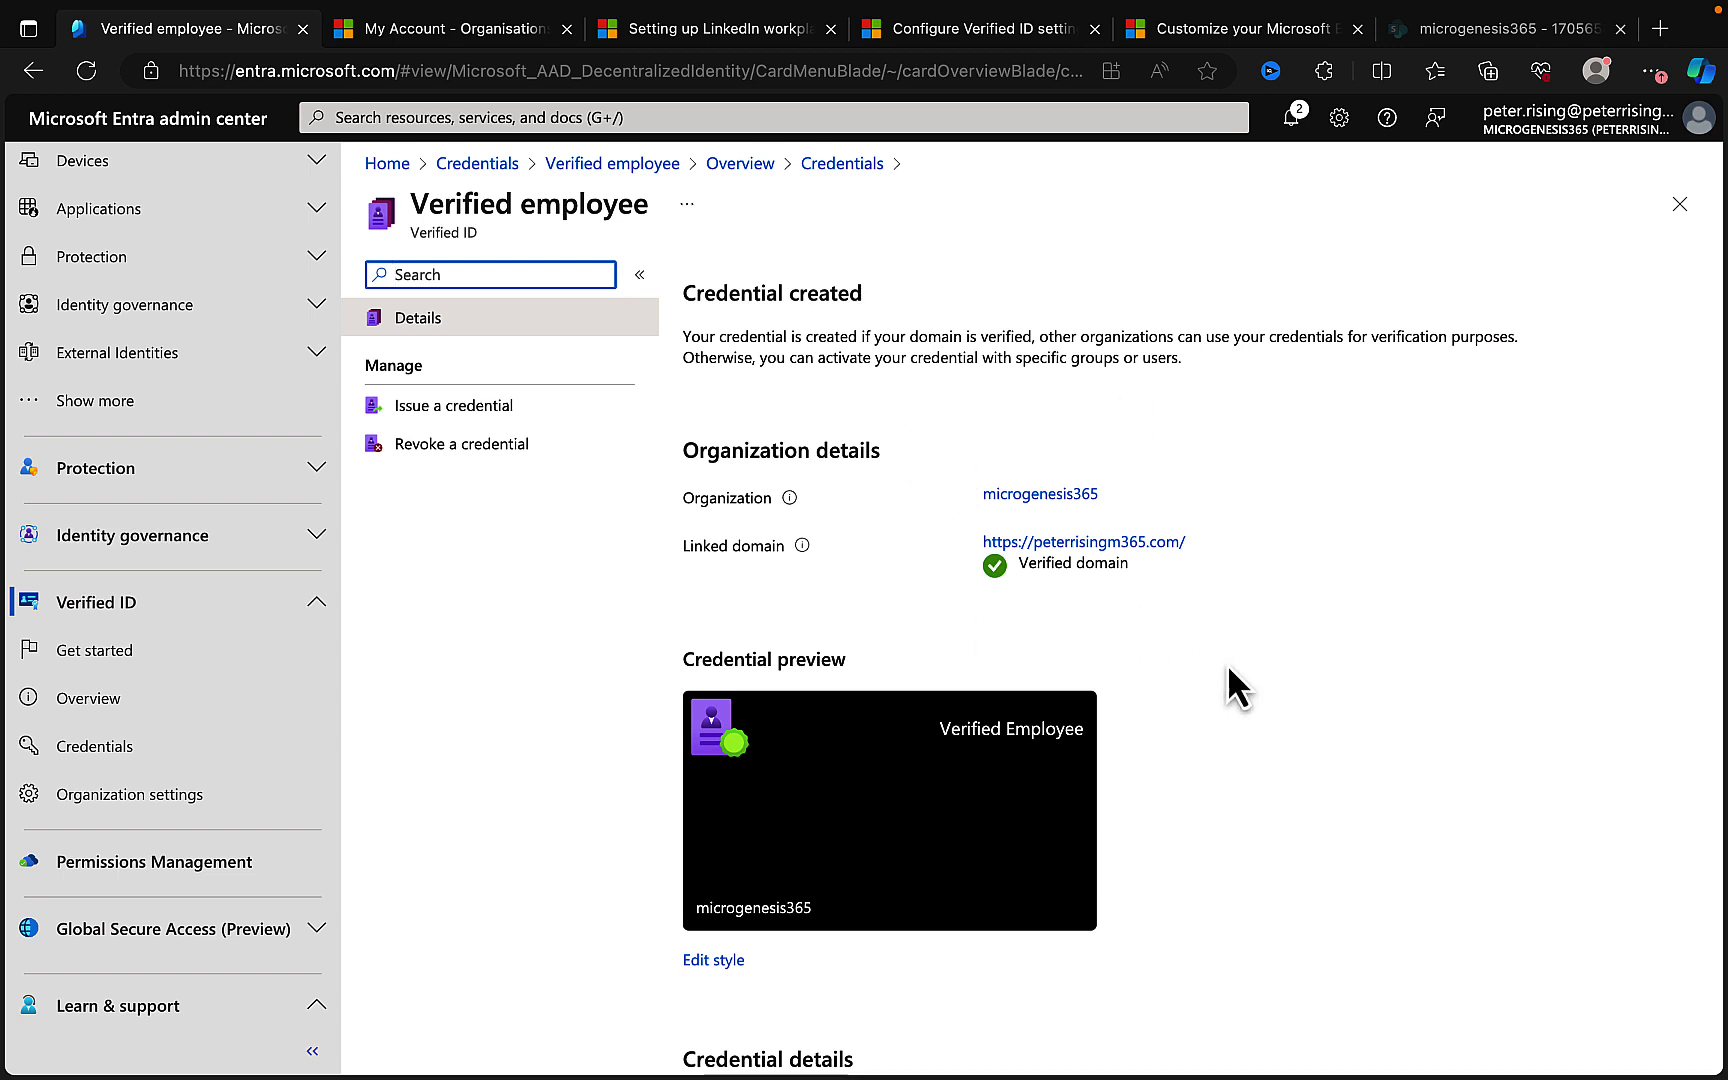
scroll(1228, 669, down, 3)
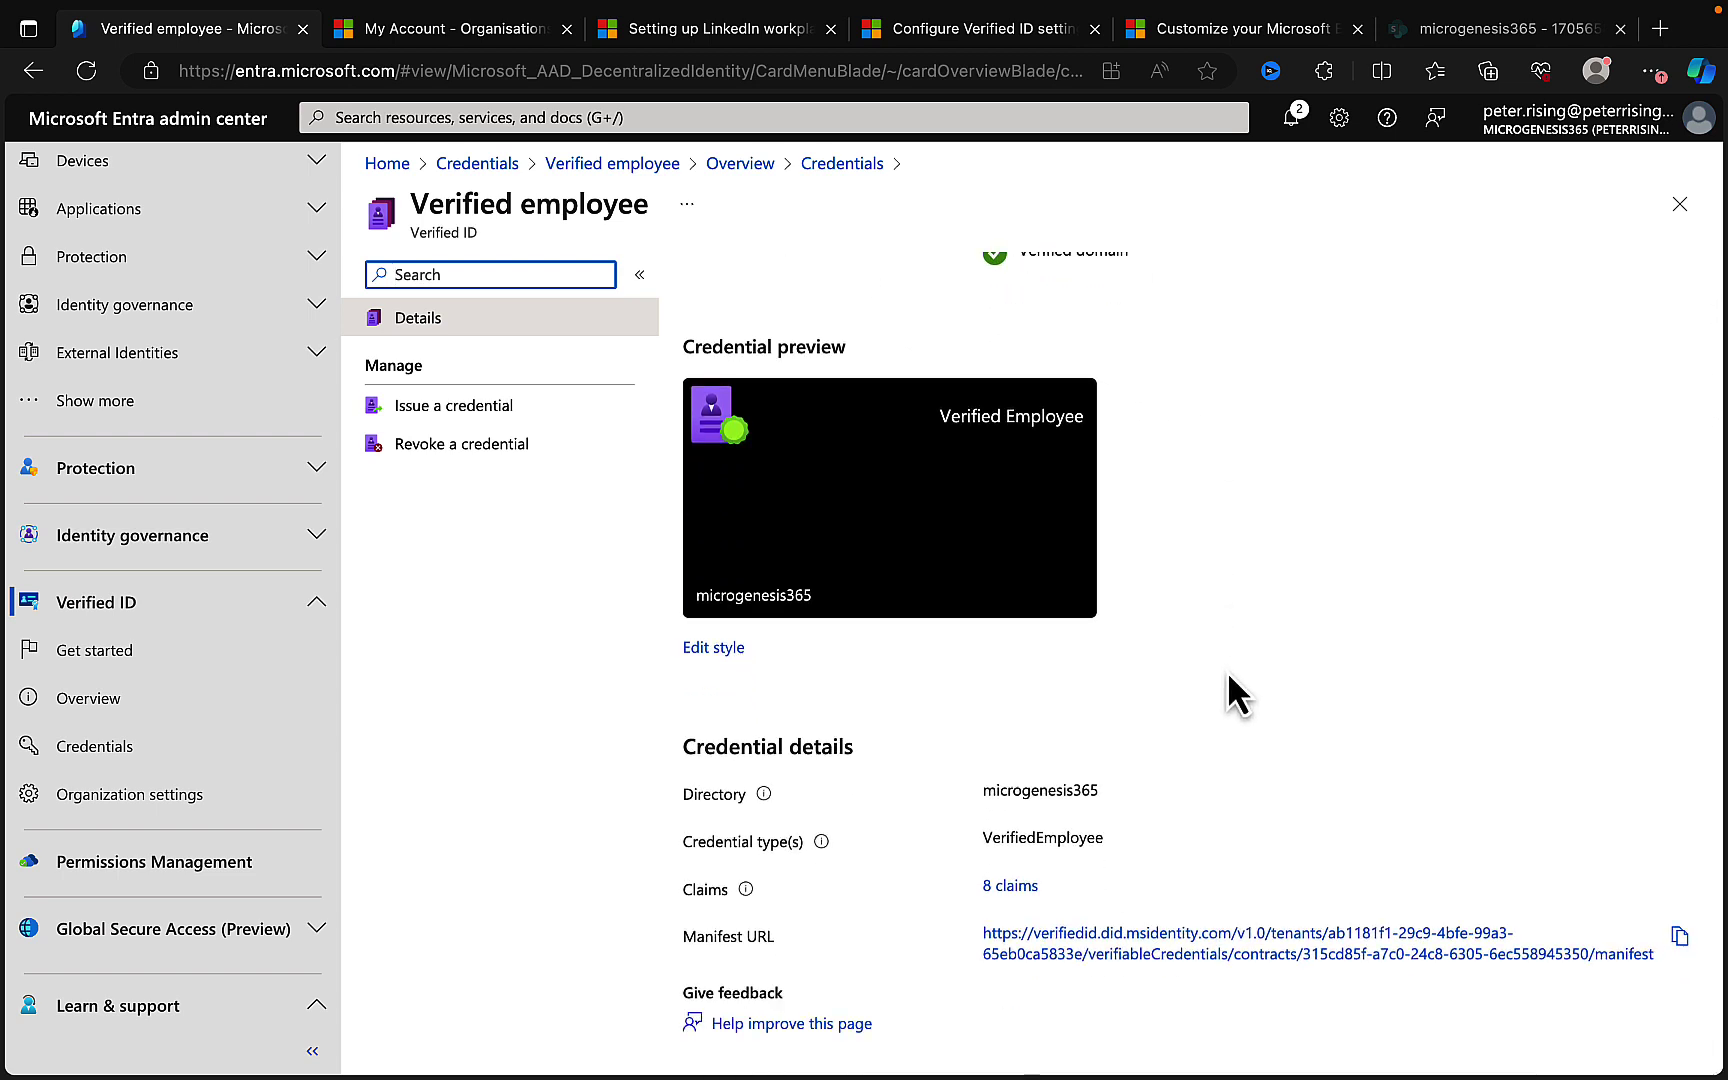
click(724, 648)
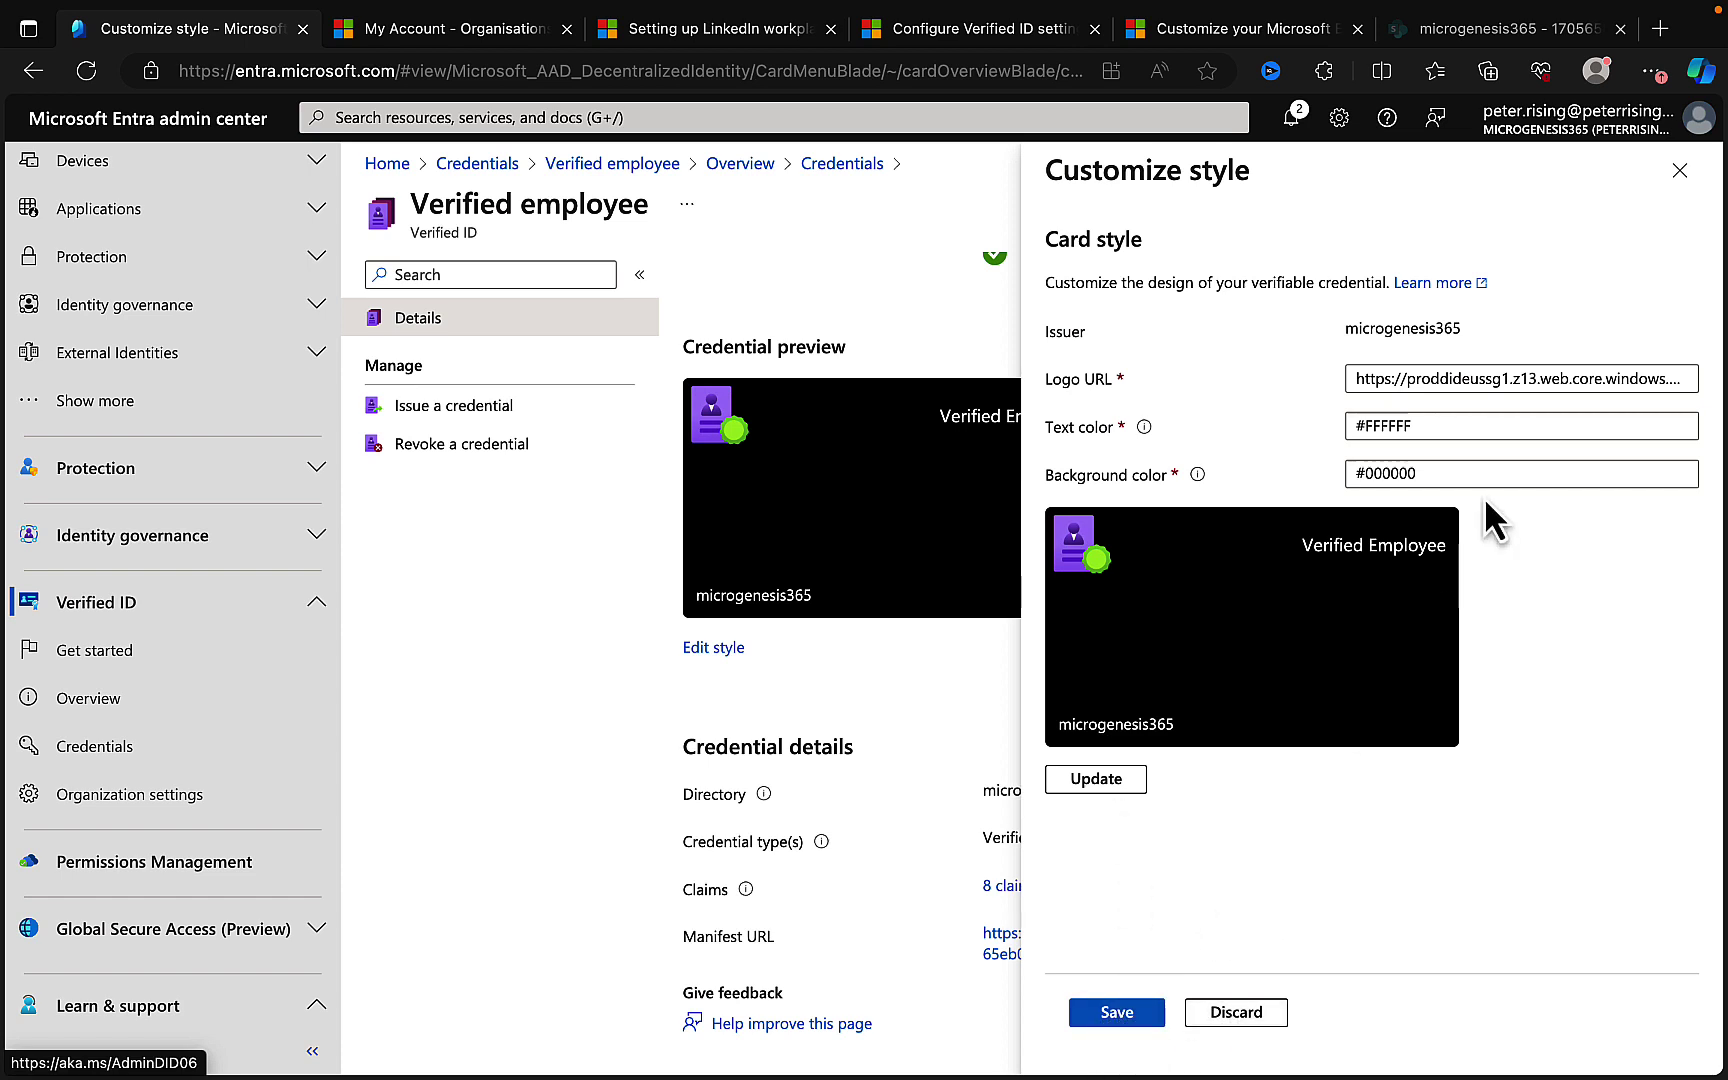
click(1680, 170)
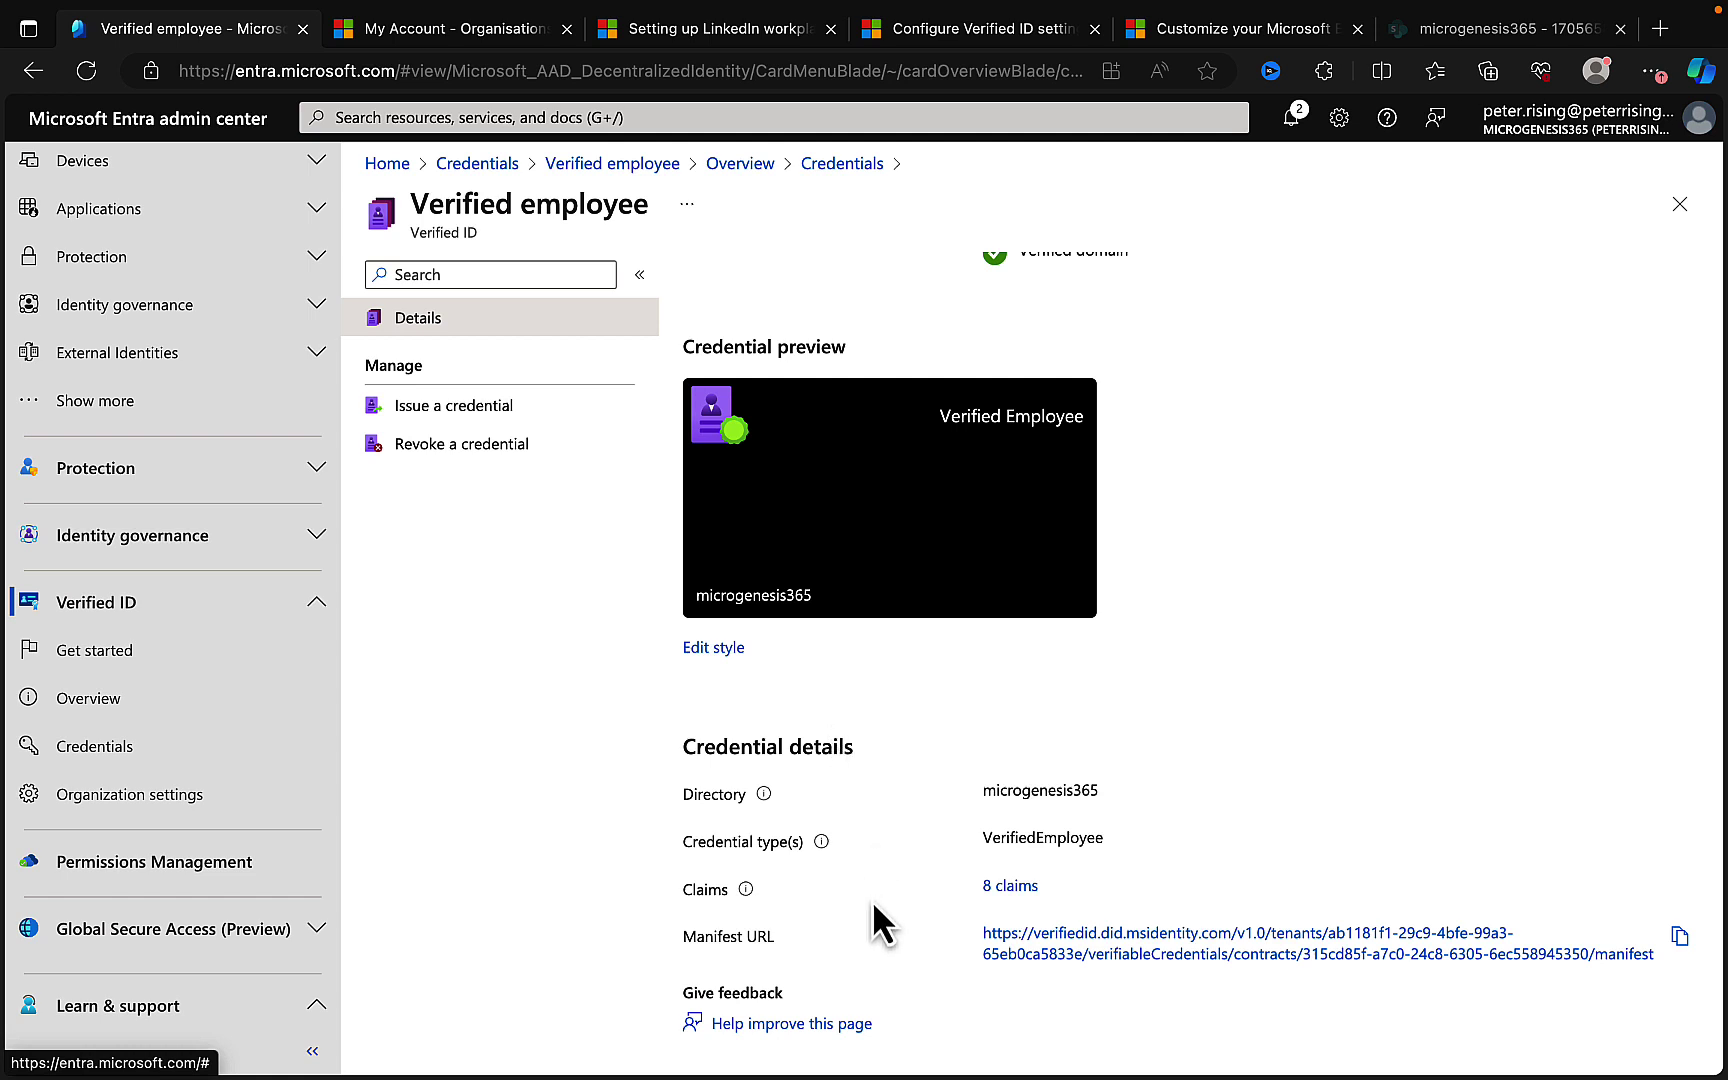
mouse_move(745, 890)
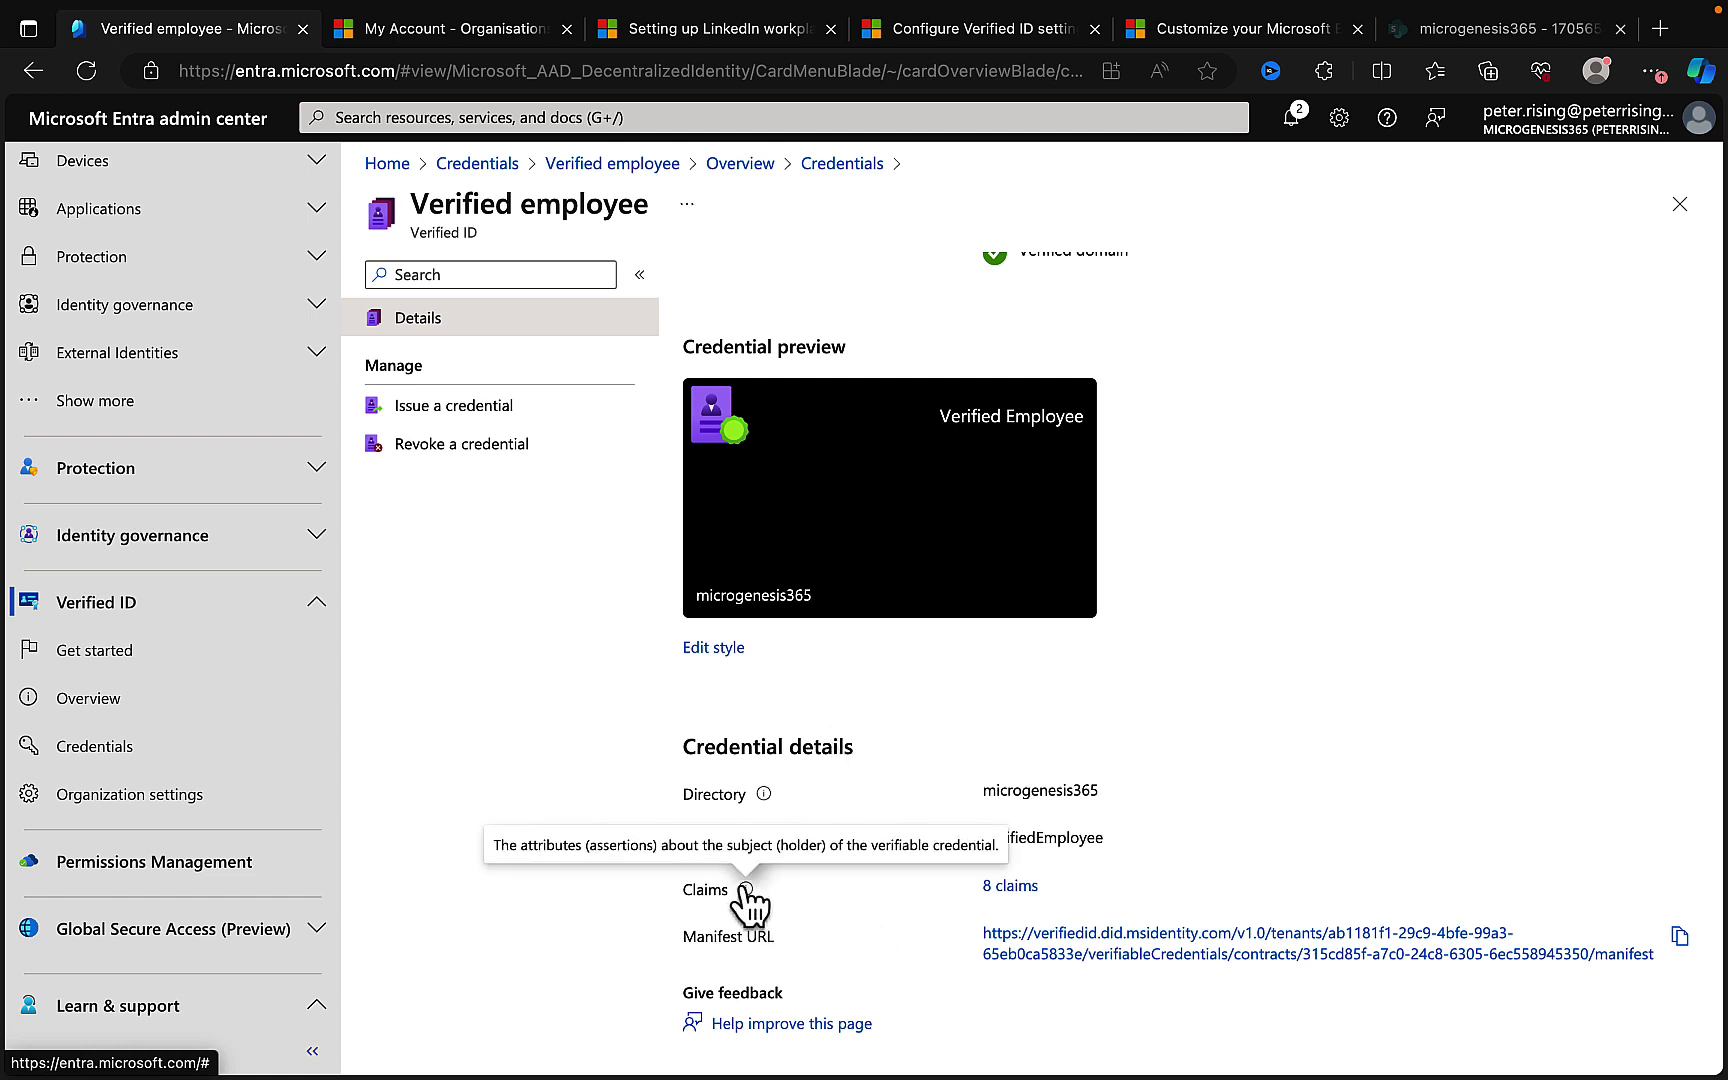
click(1012, 888)
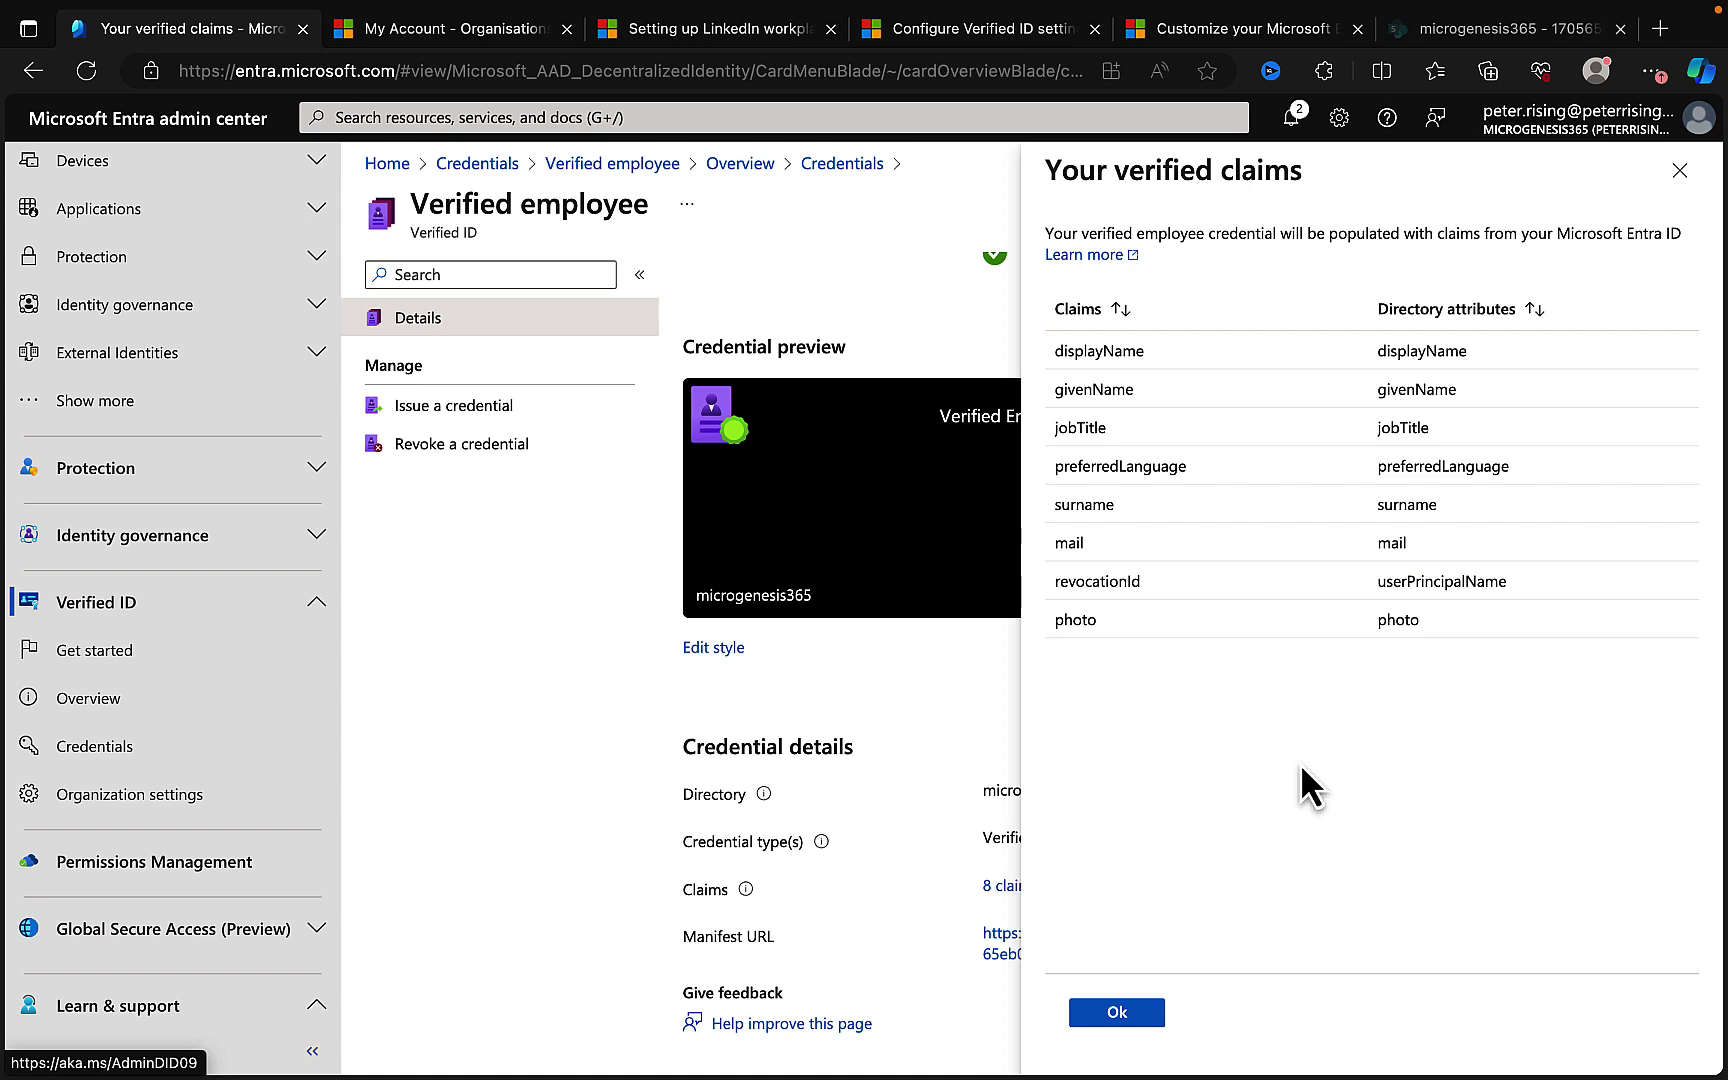
click(1680, 170)
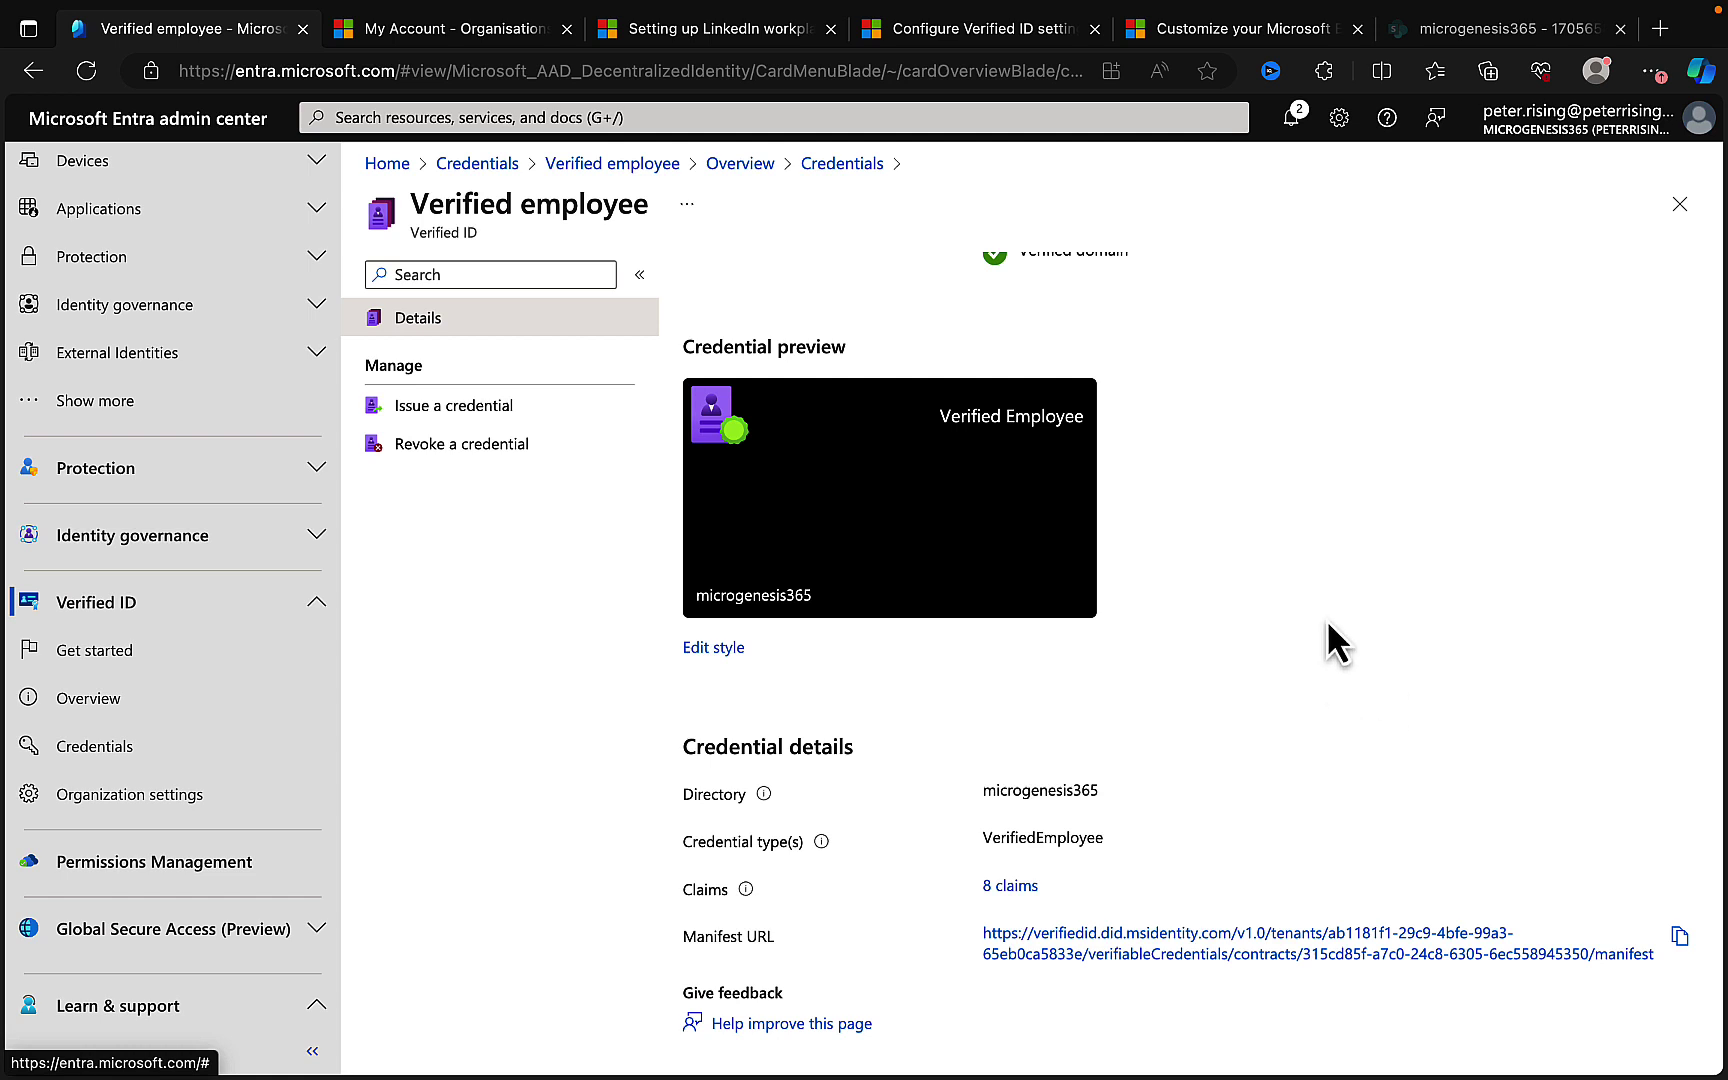
scroll(1340, 643, up, 2)
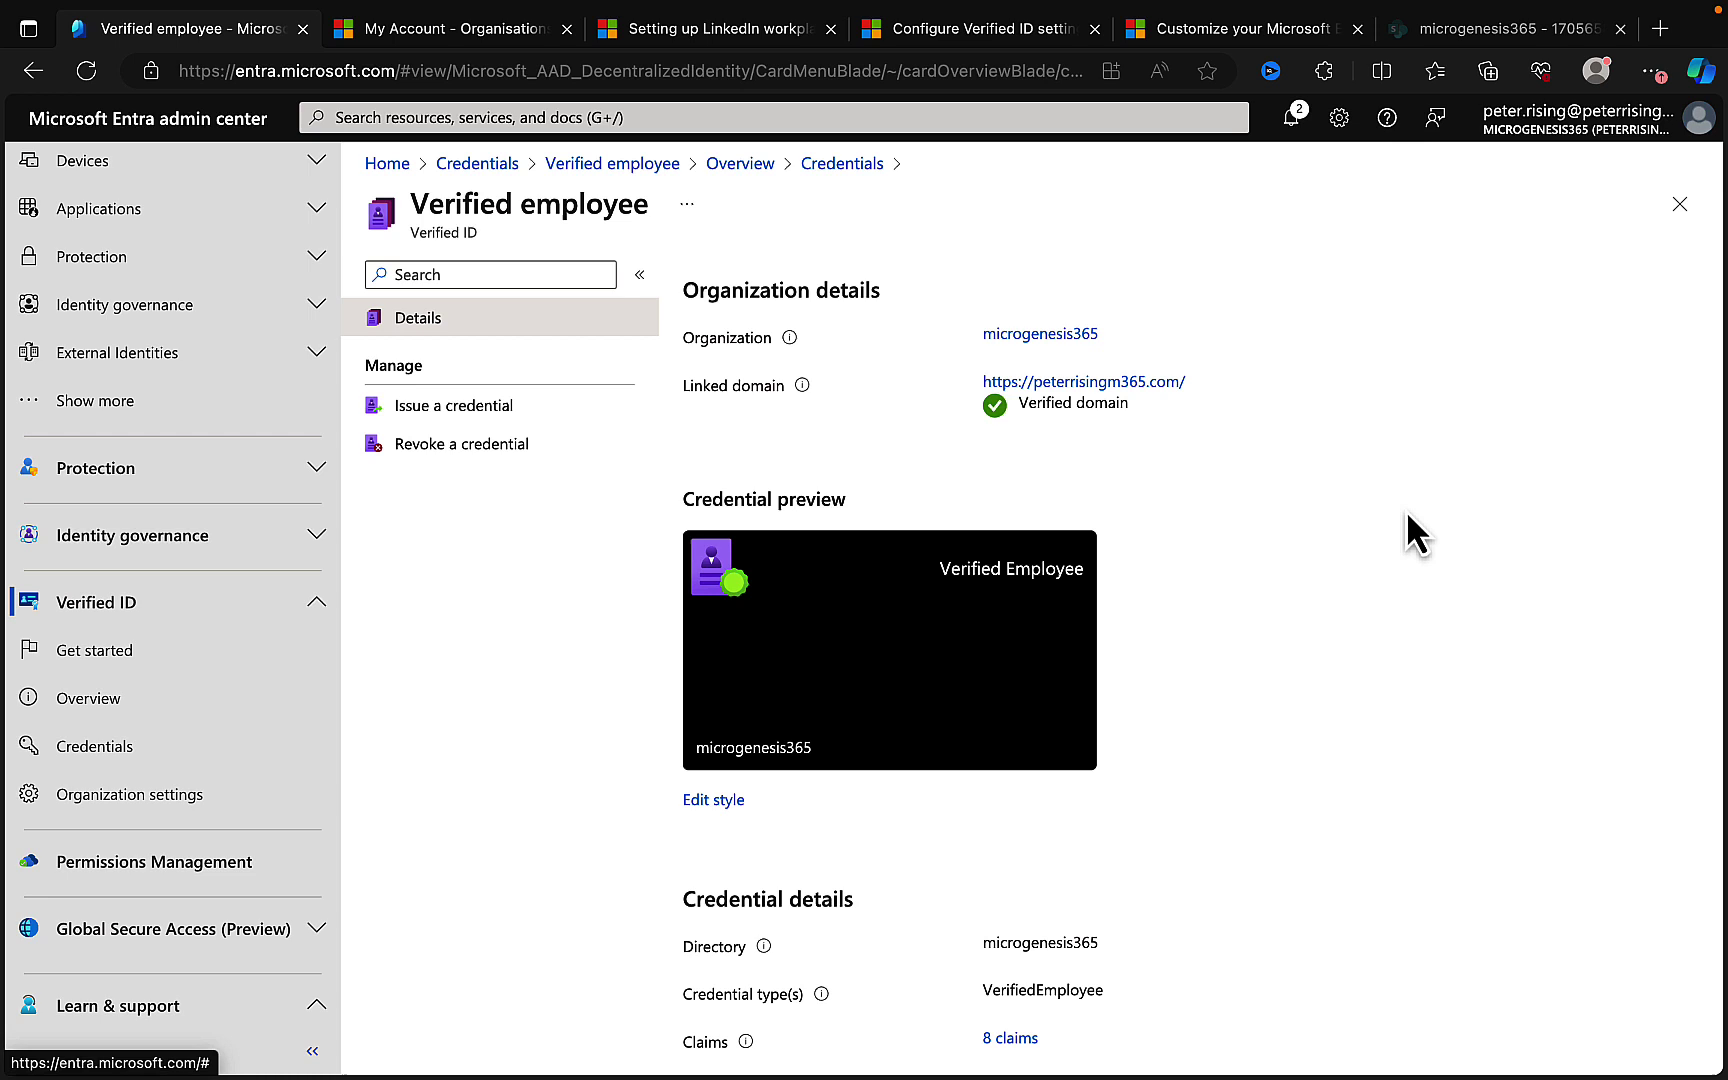
scroll(1405, 536, down, 2)
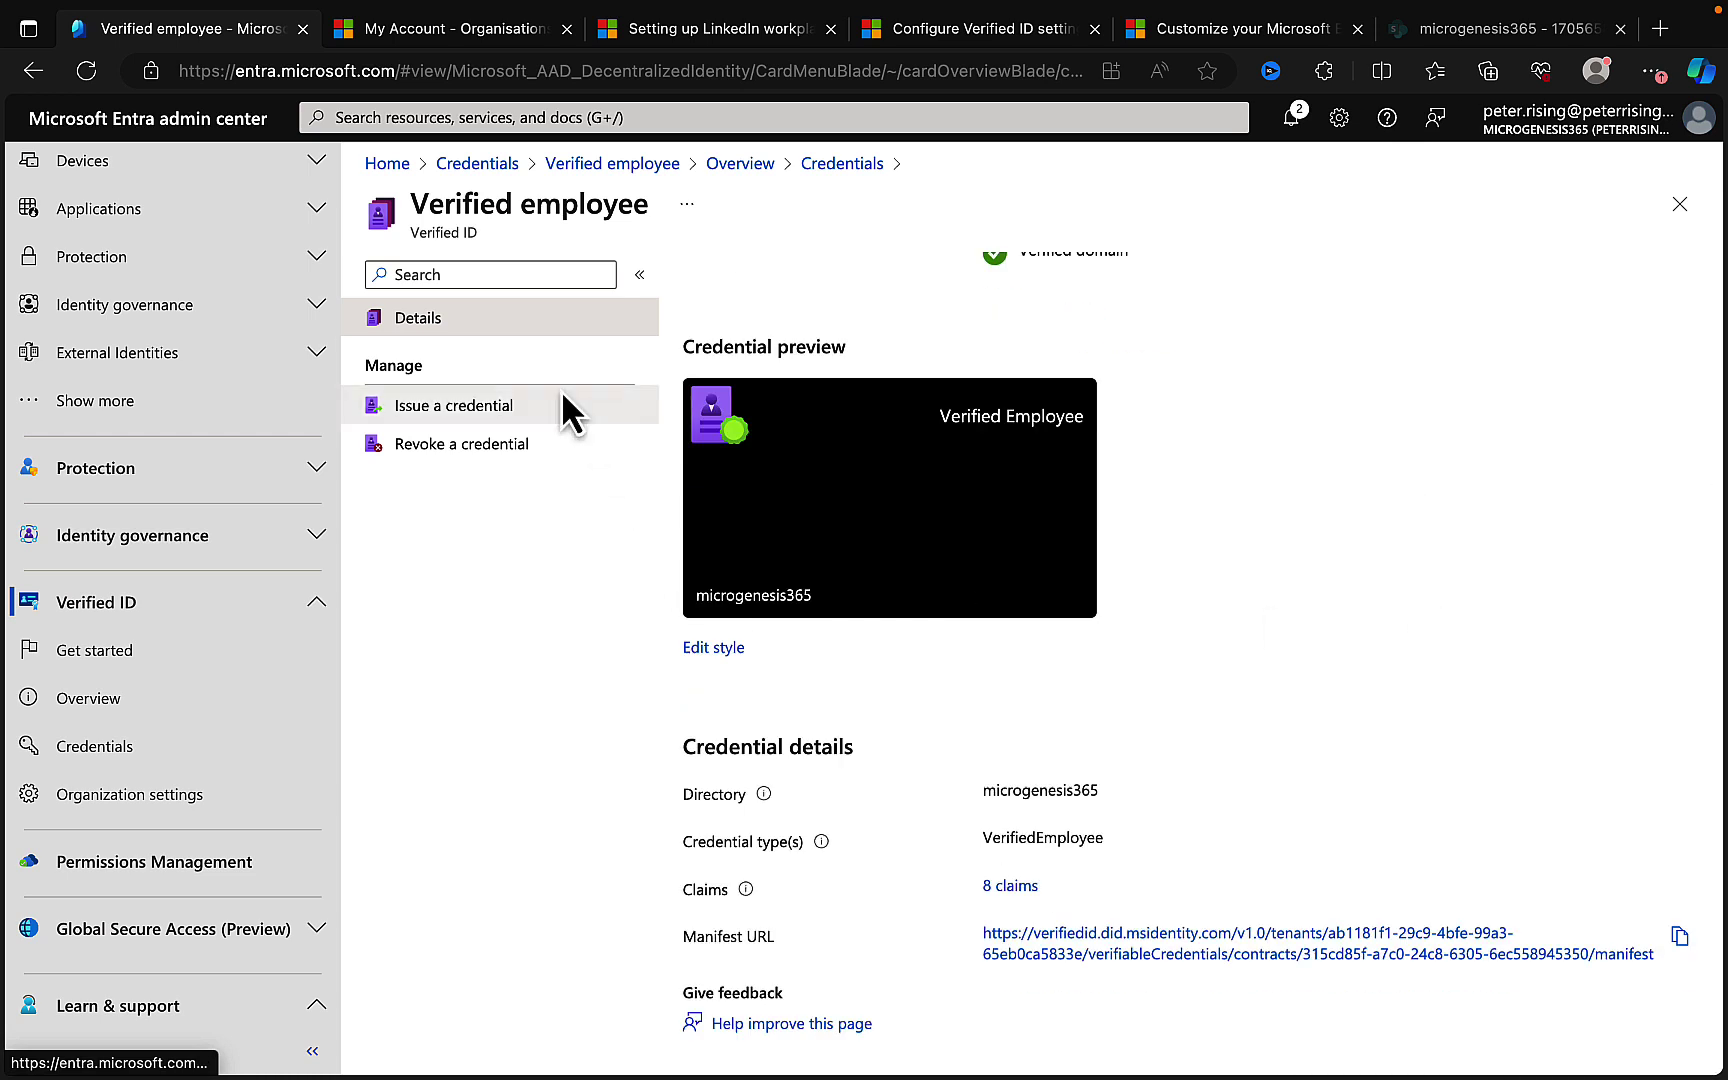
click(503, 407)
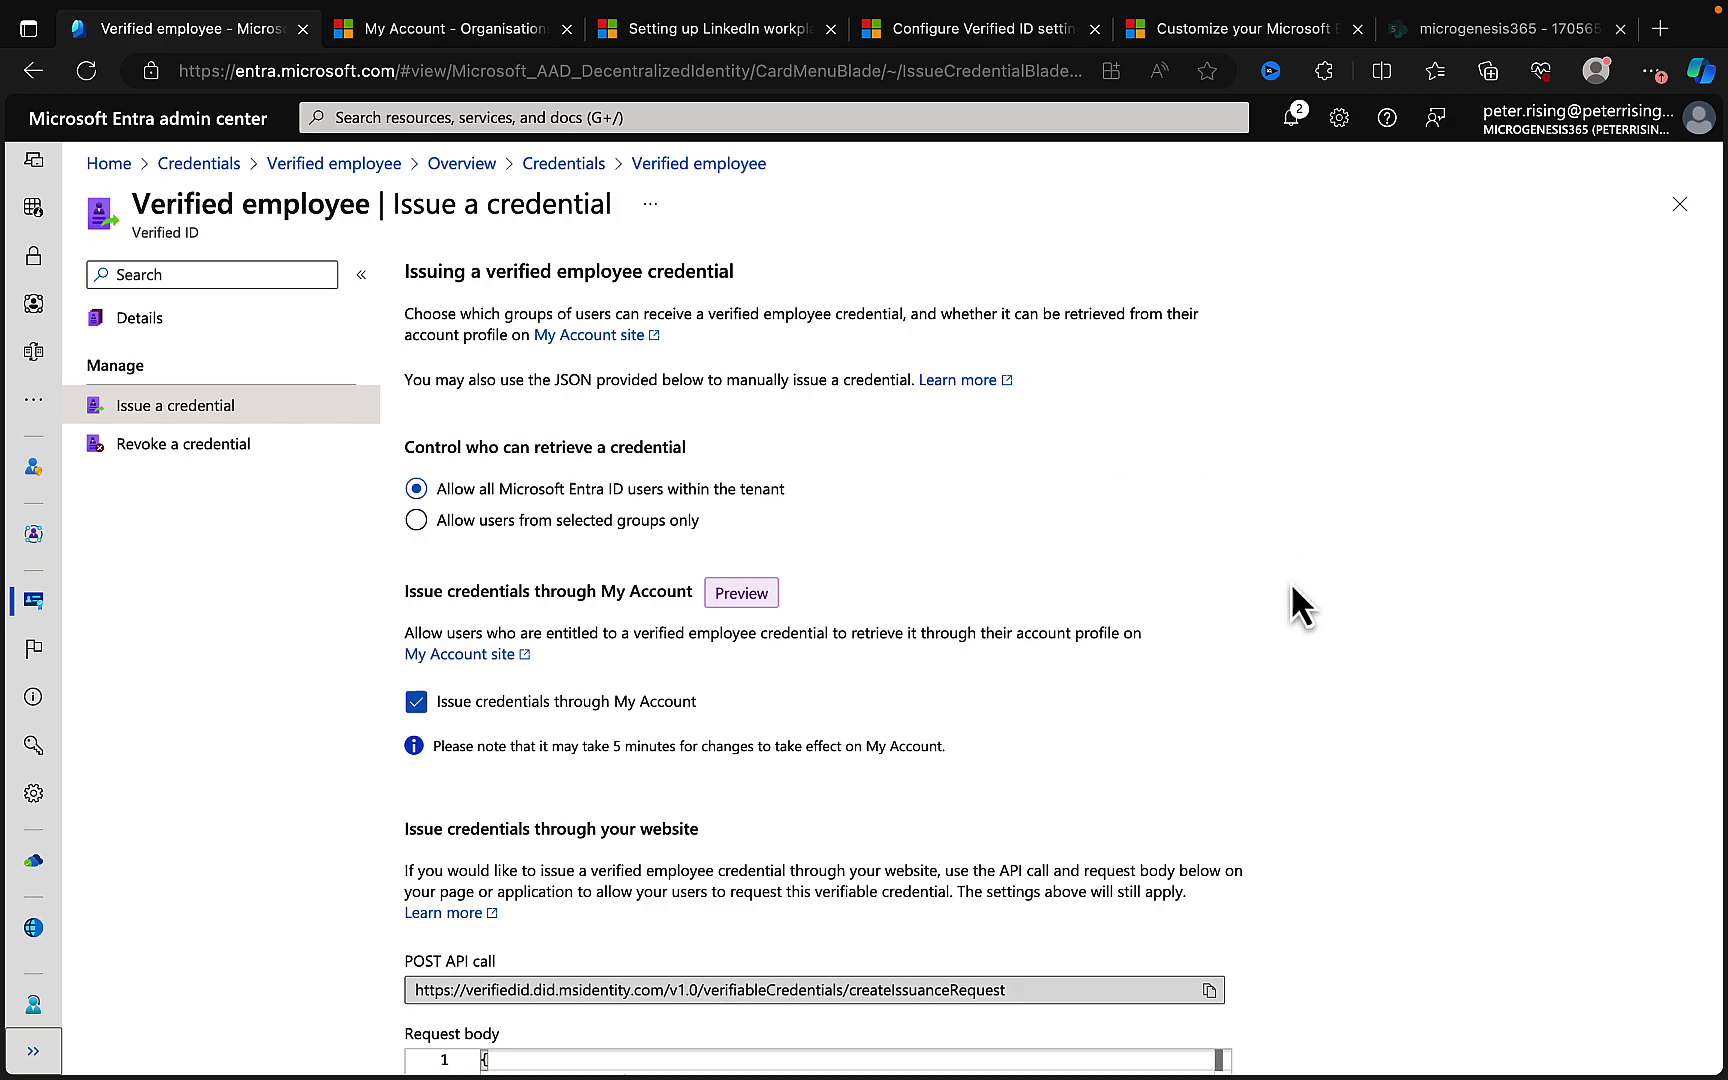
scroll(1291, 587, down, 2)
scroll(1291, 587, down, 3)
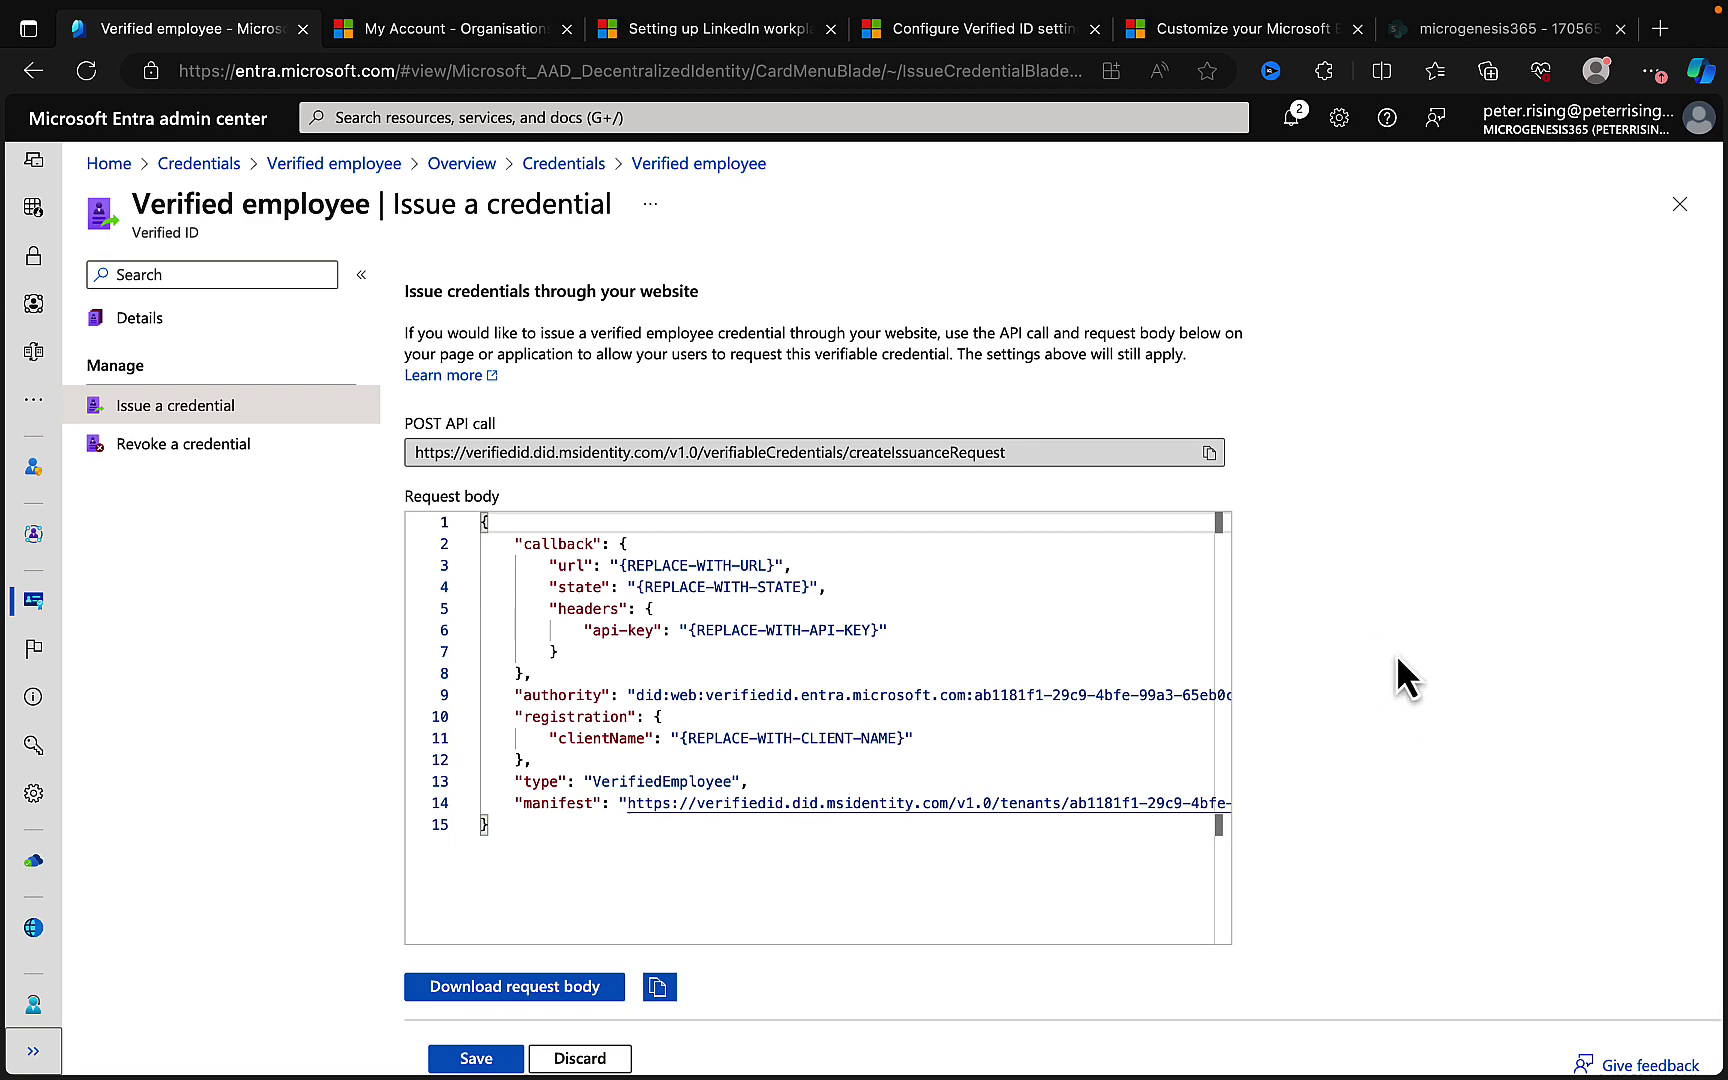
scroll(1447, 571, up, 5)
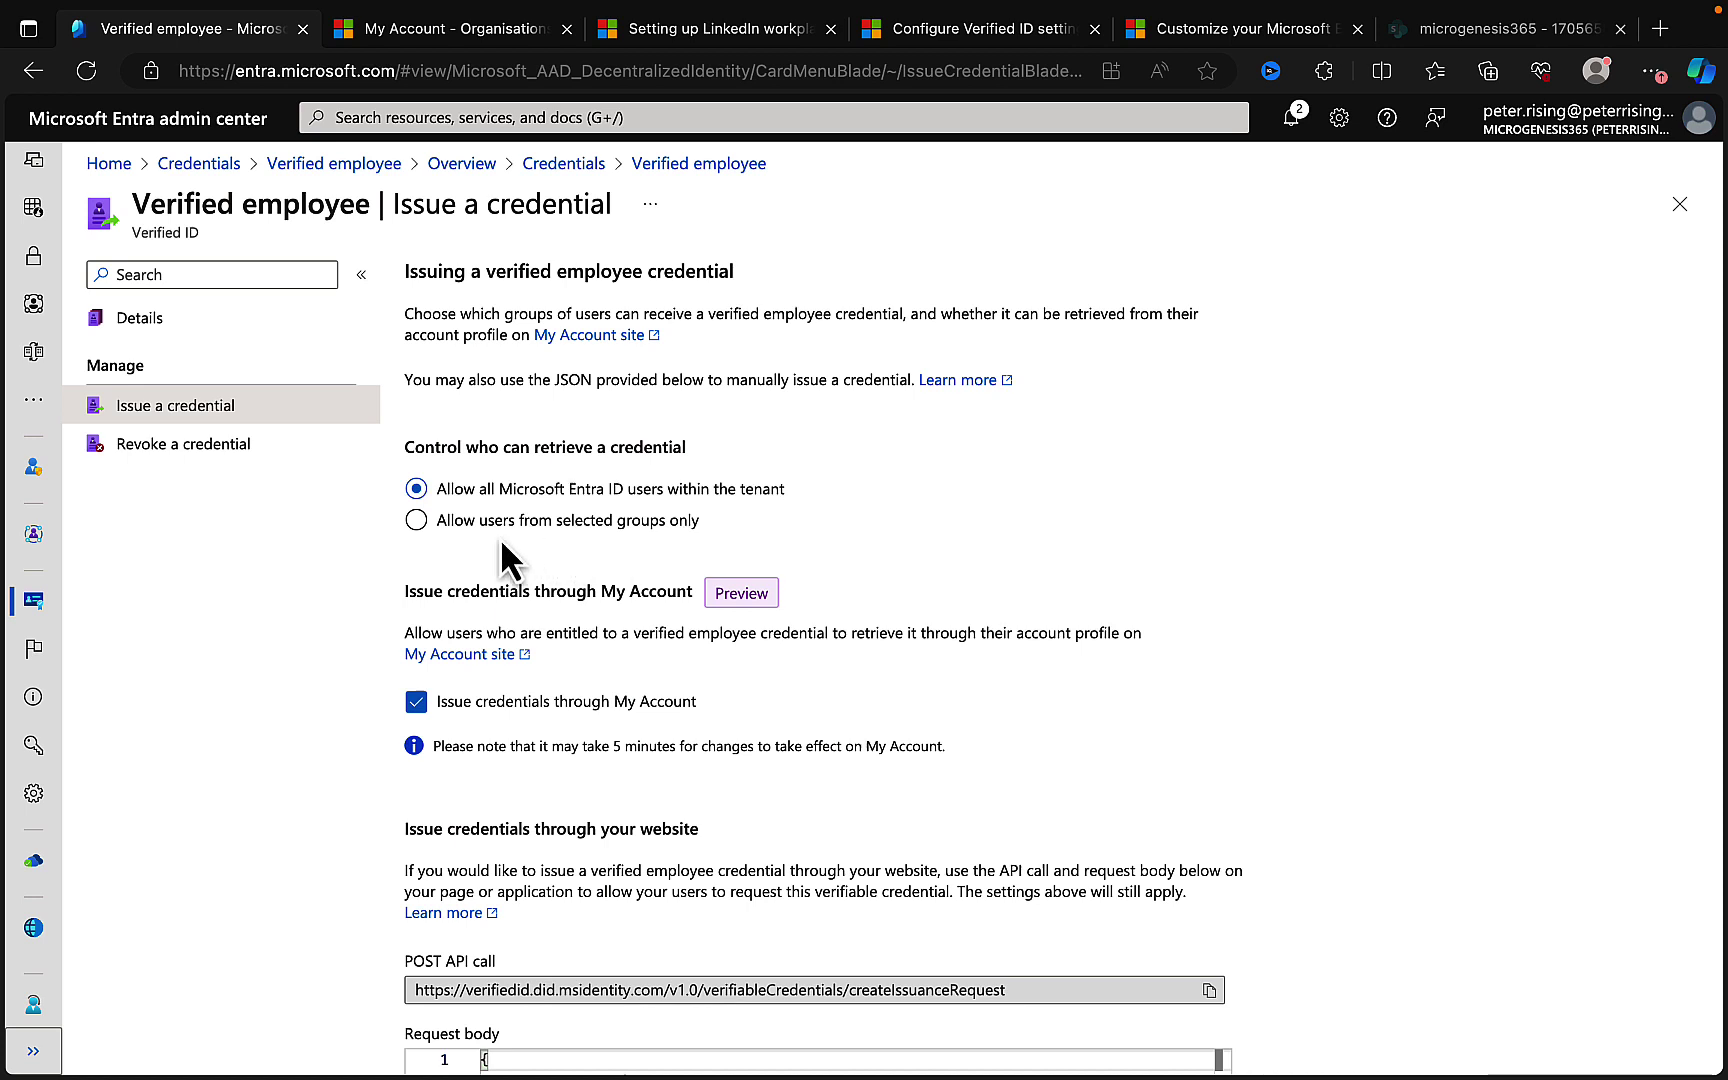
Limit credential retrieval to selected groups, choosing MS-500 after checking its membership
click(416, 521)
click(417, 521)
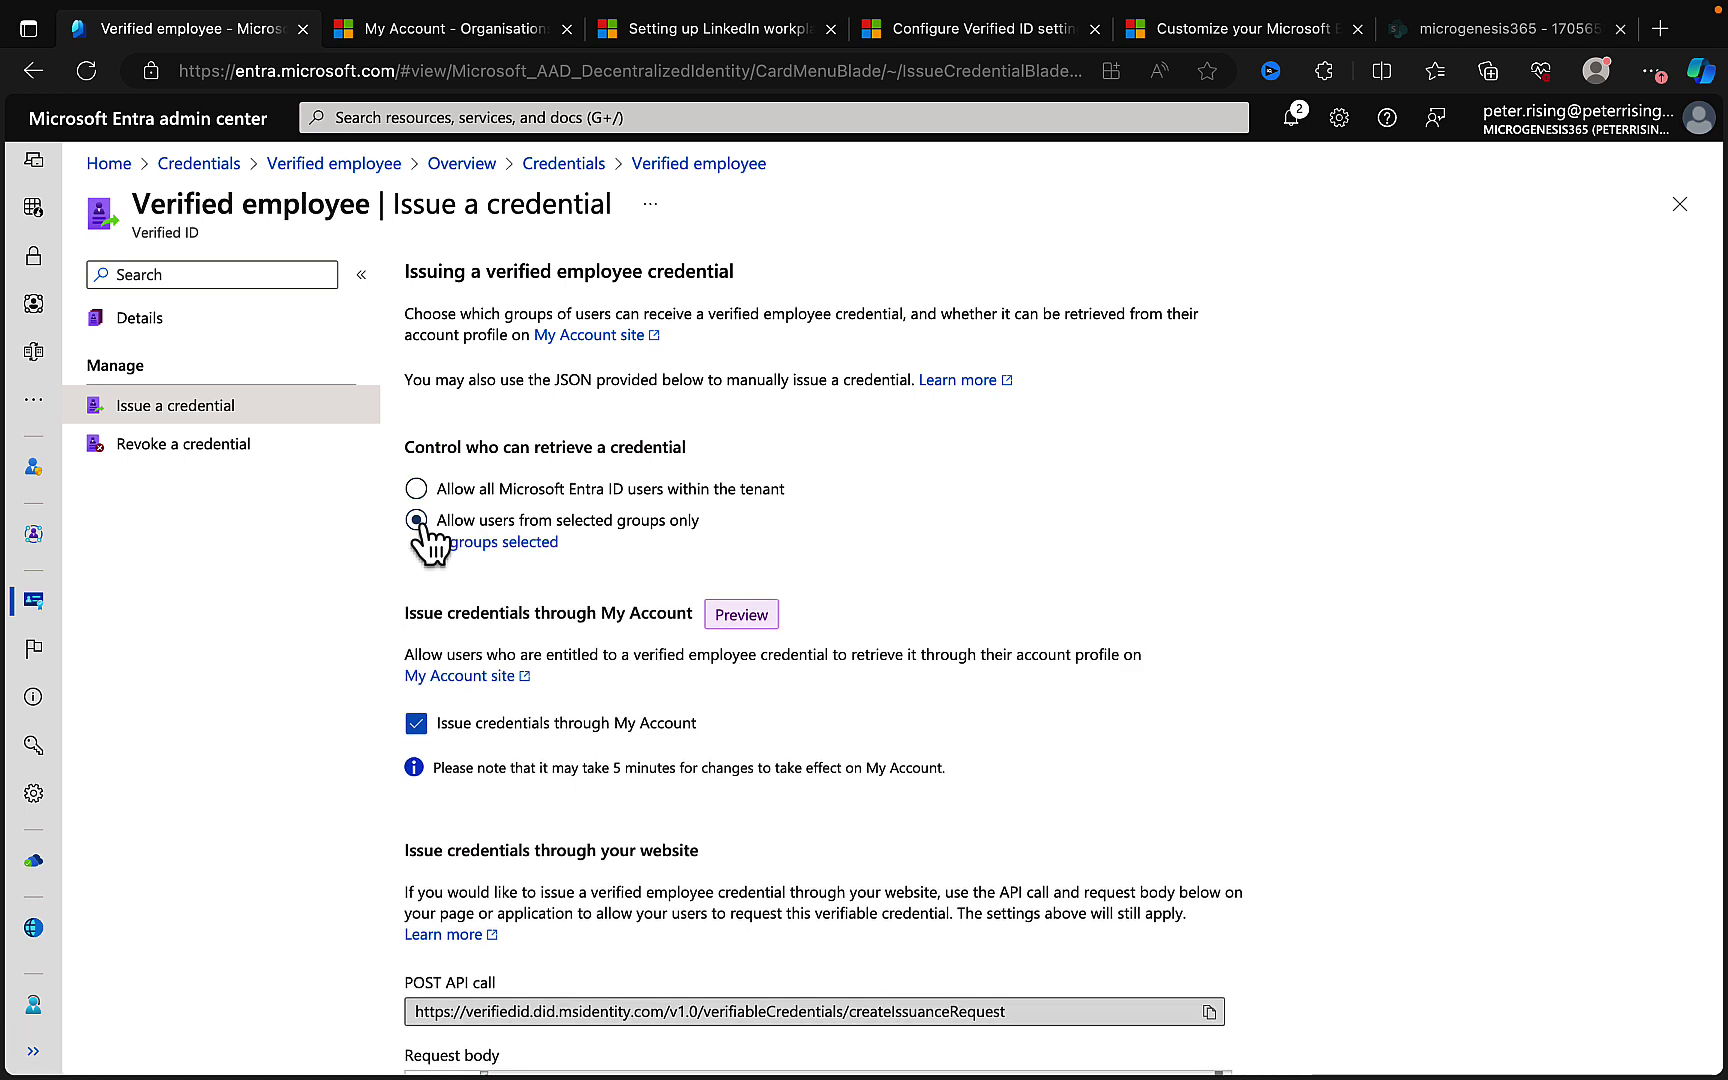
click(506, 549)
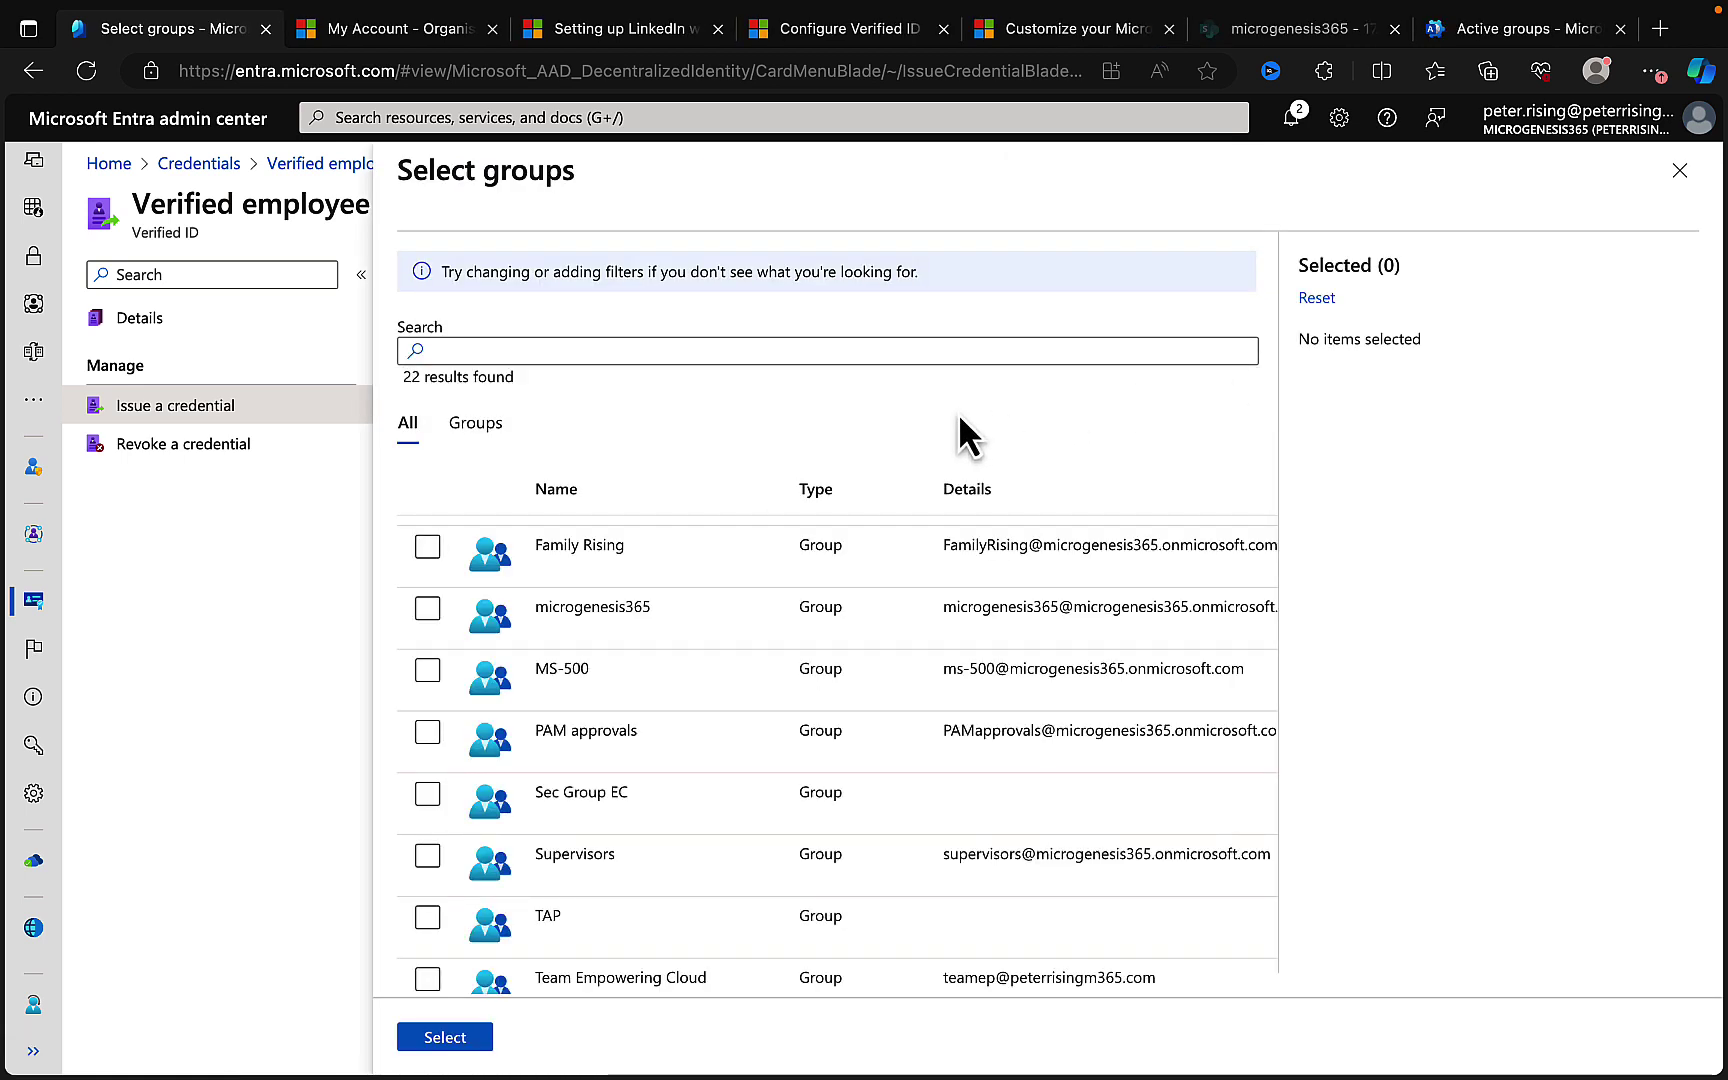
click(429, 676)
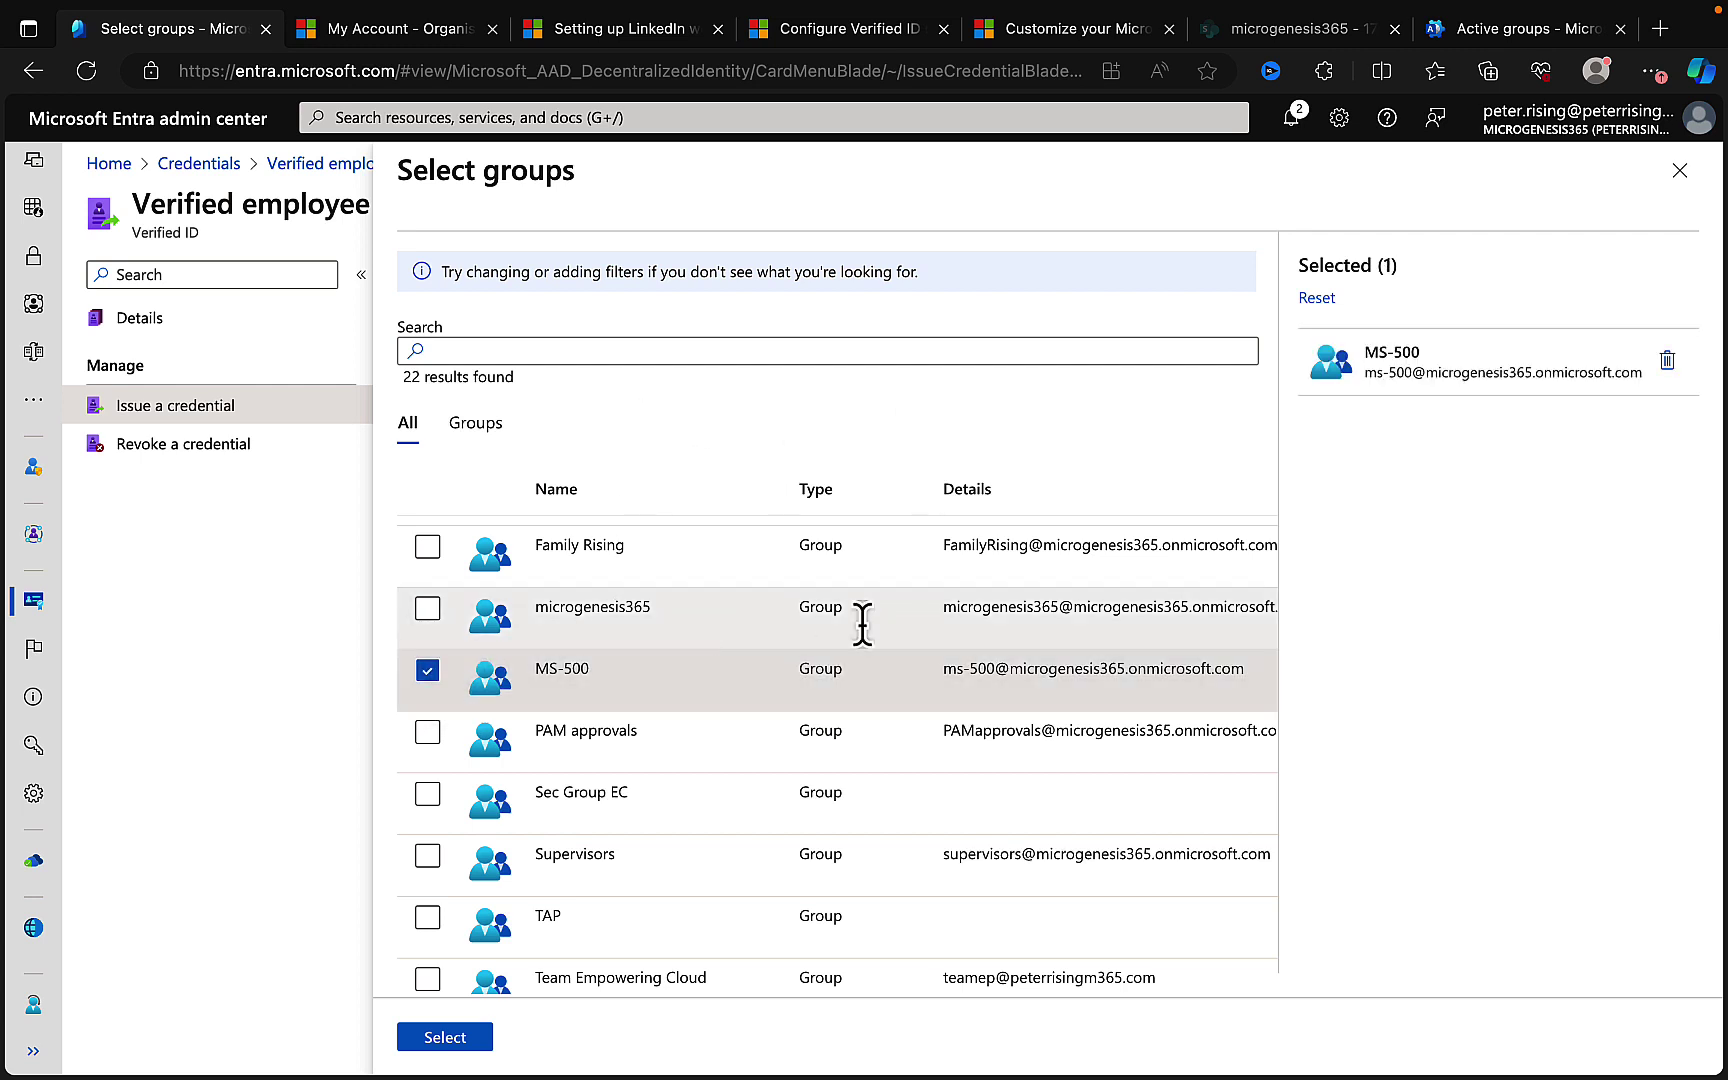
click(1505, 30)
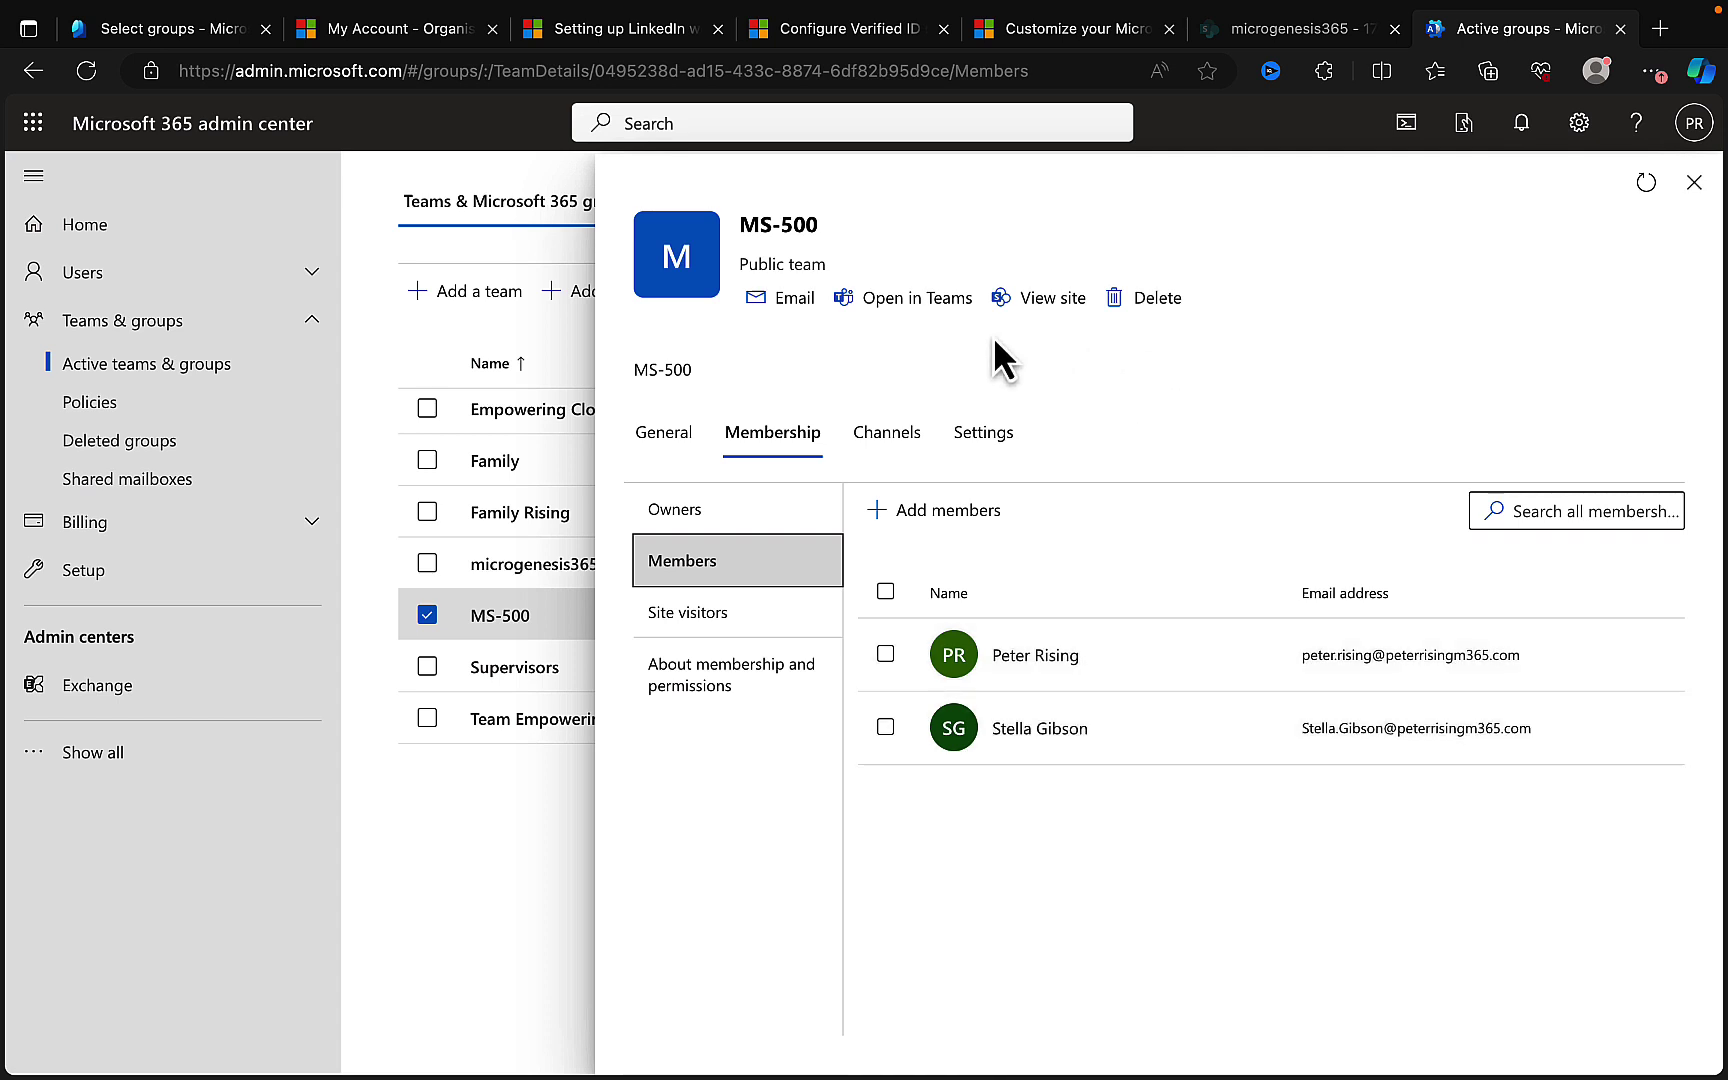
click(146, 30)
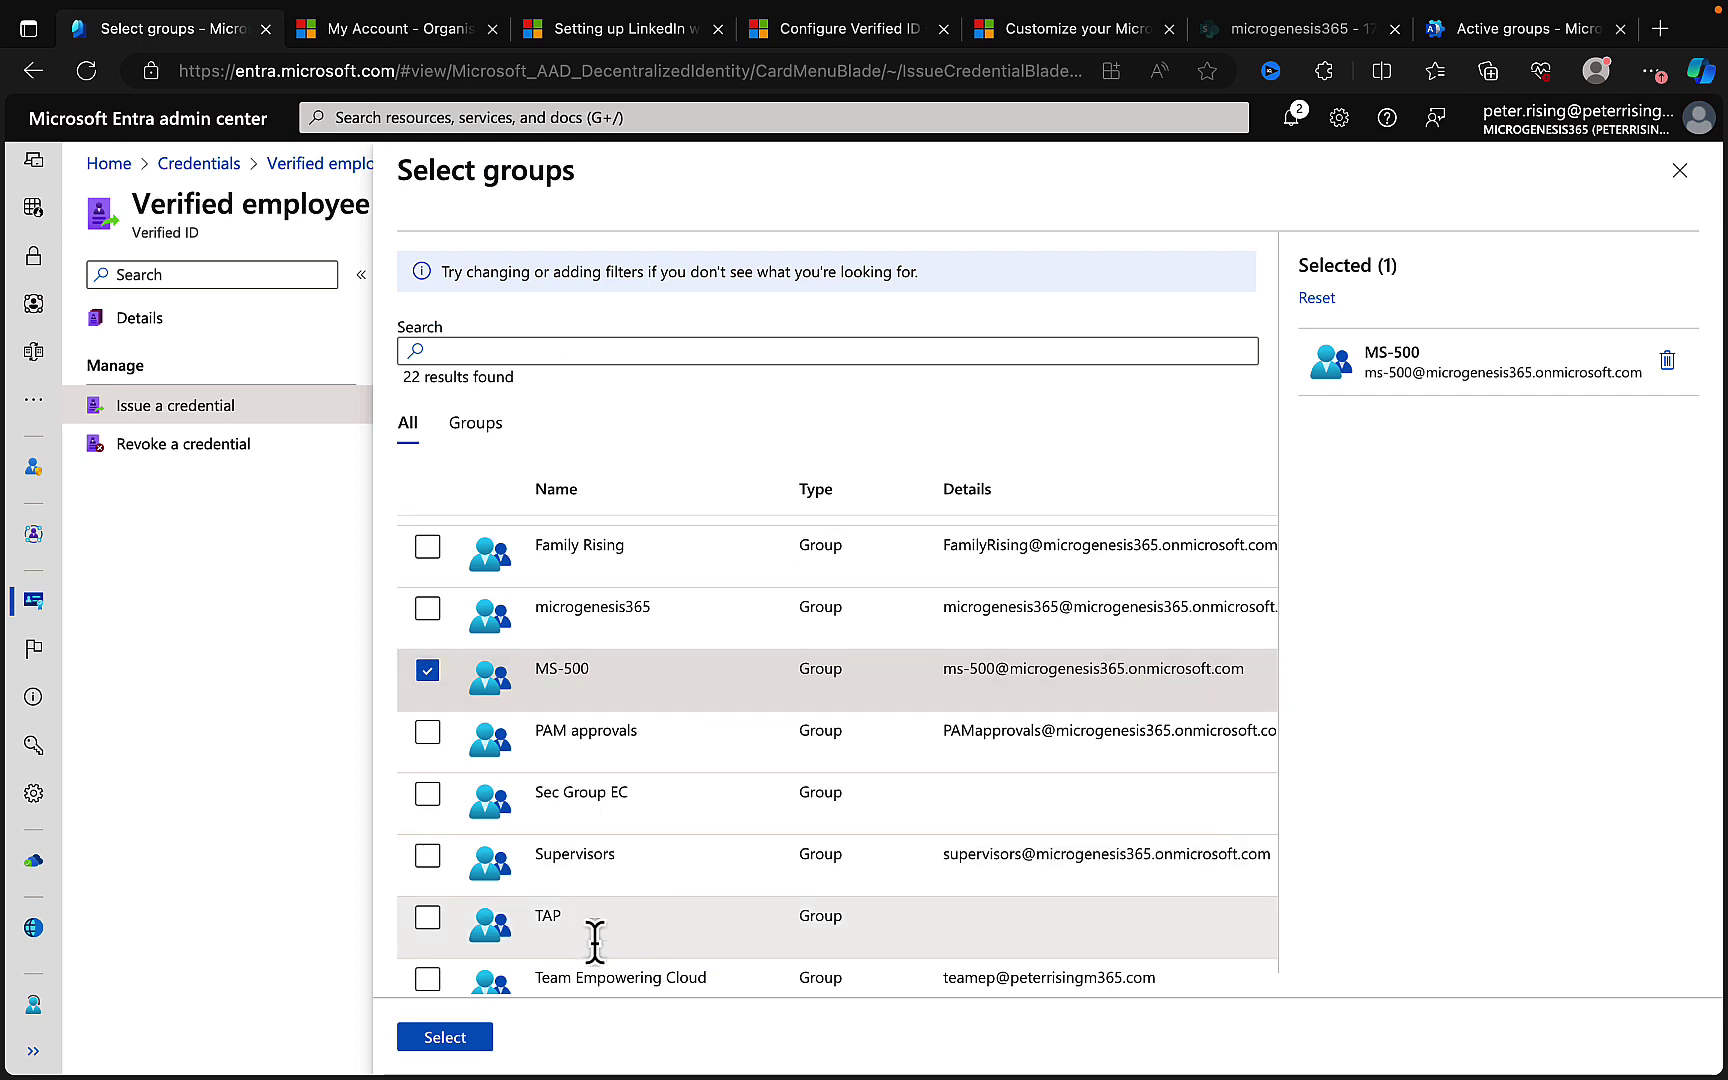
click(446, 1038)
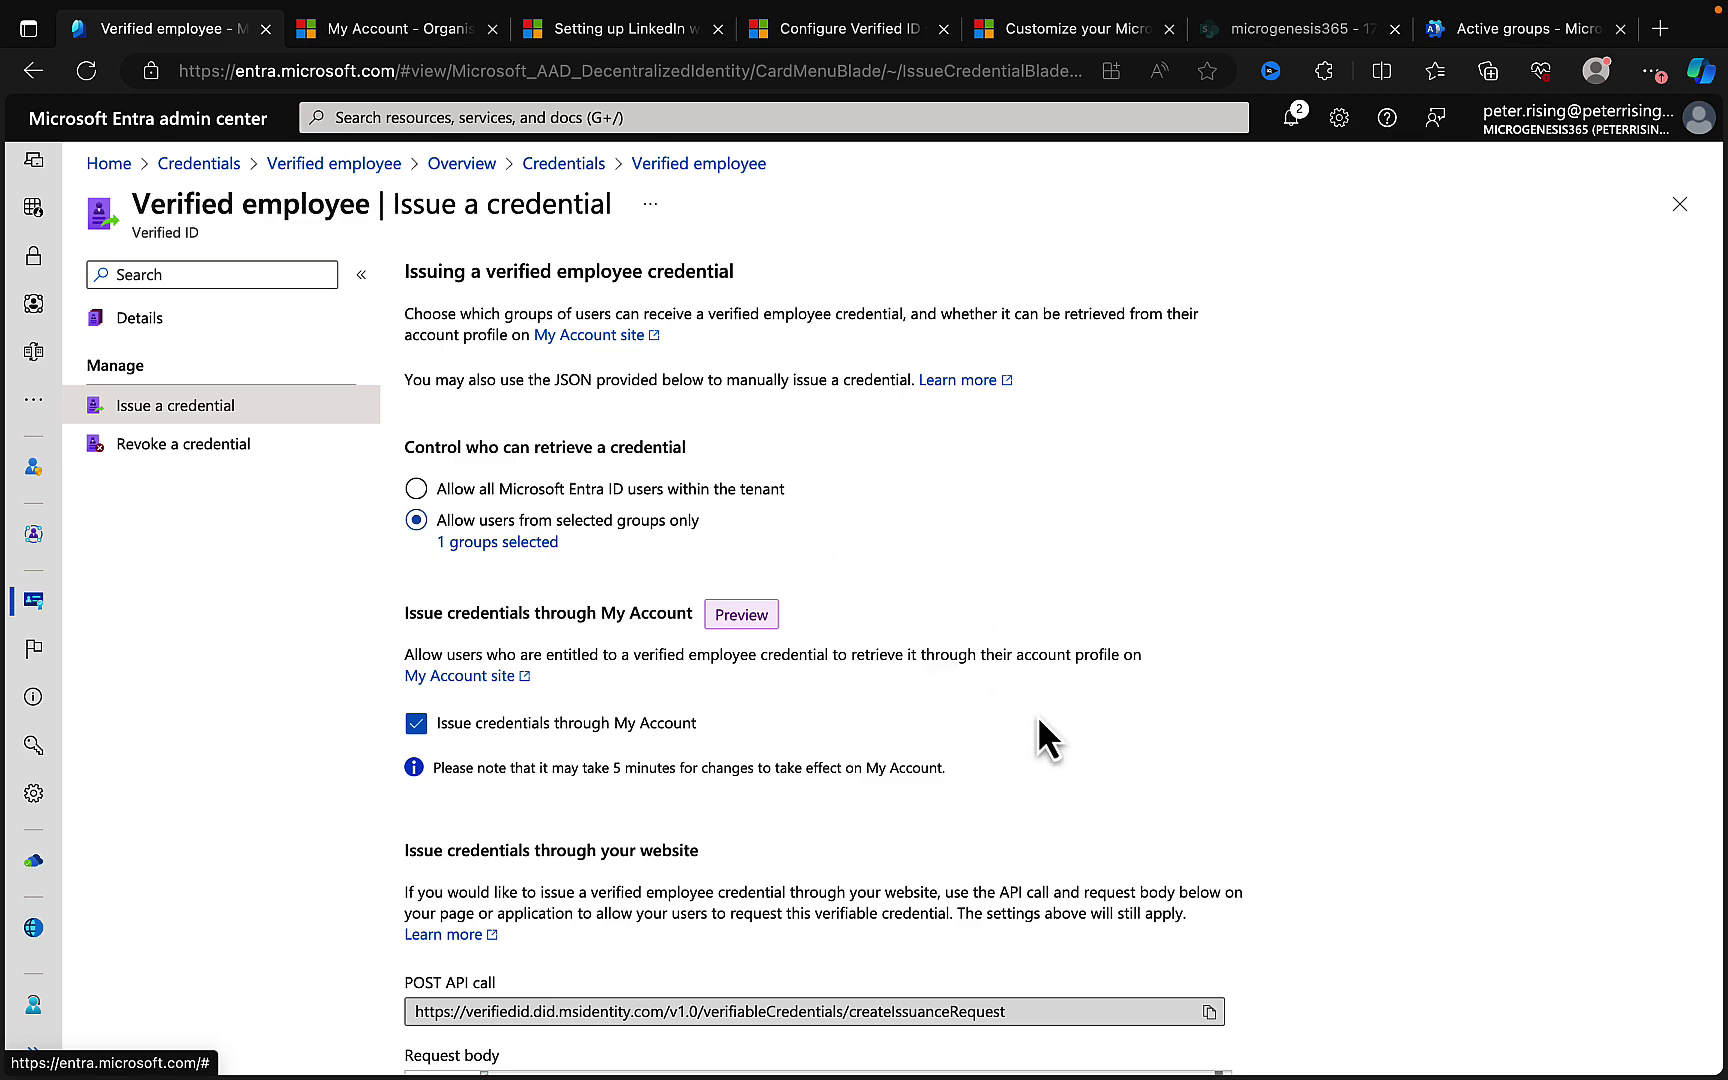
Save the Issue a credential settings with retrieval limited to the MS-500 group
scroll(1040, 735, down, 3)
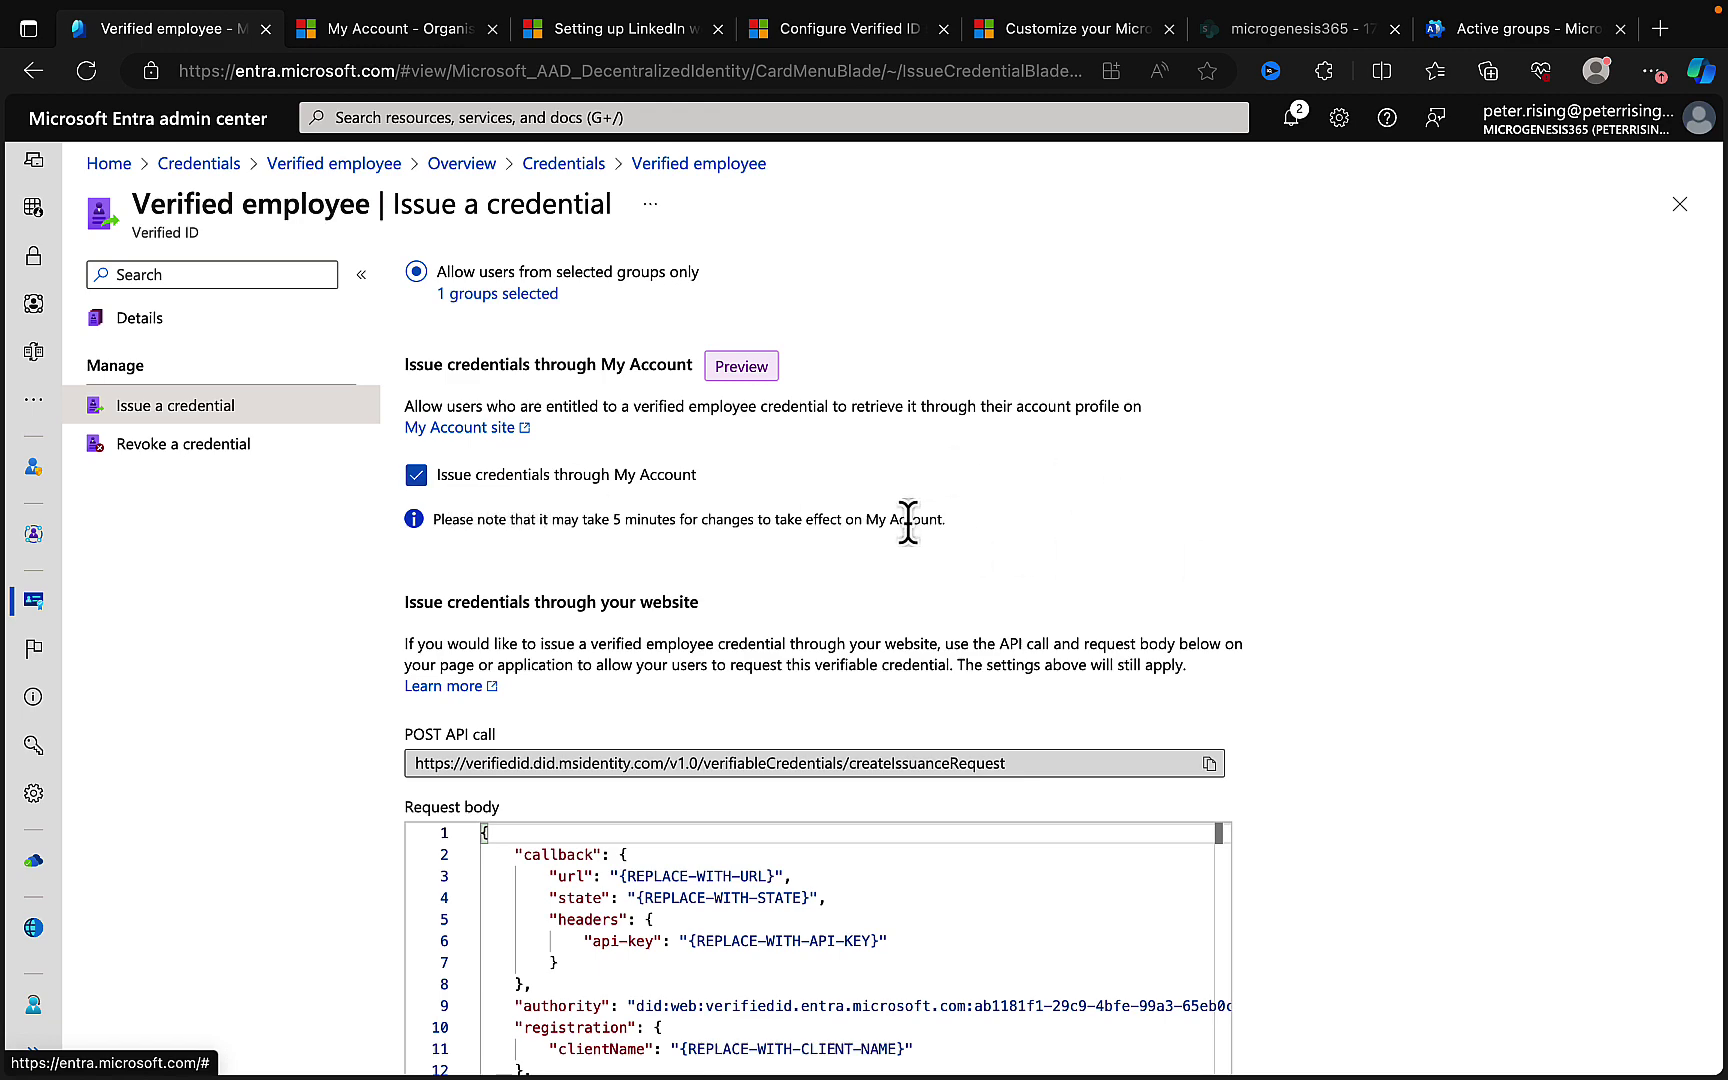
scroll(909, 522, down, 1)
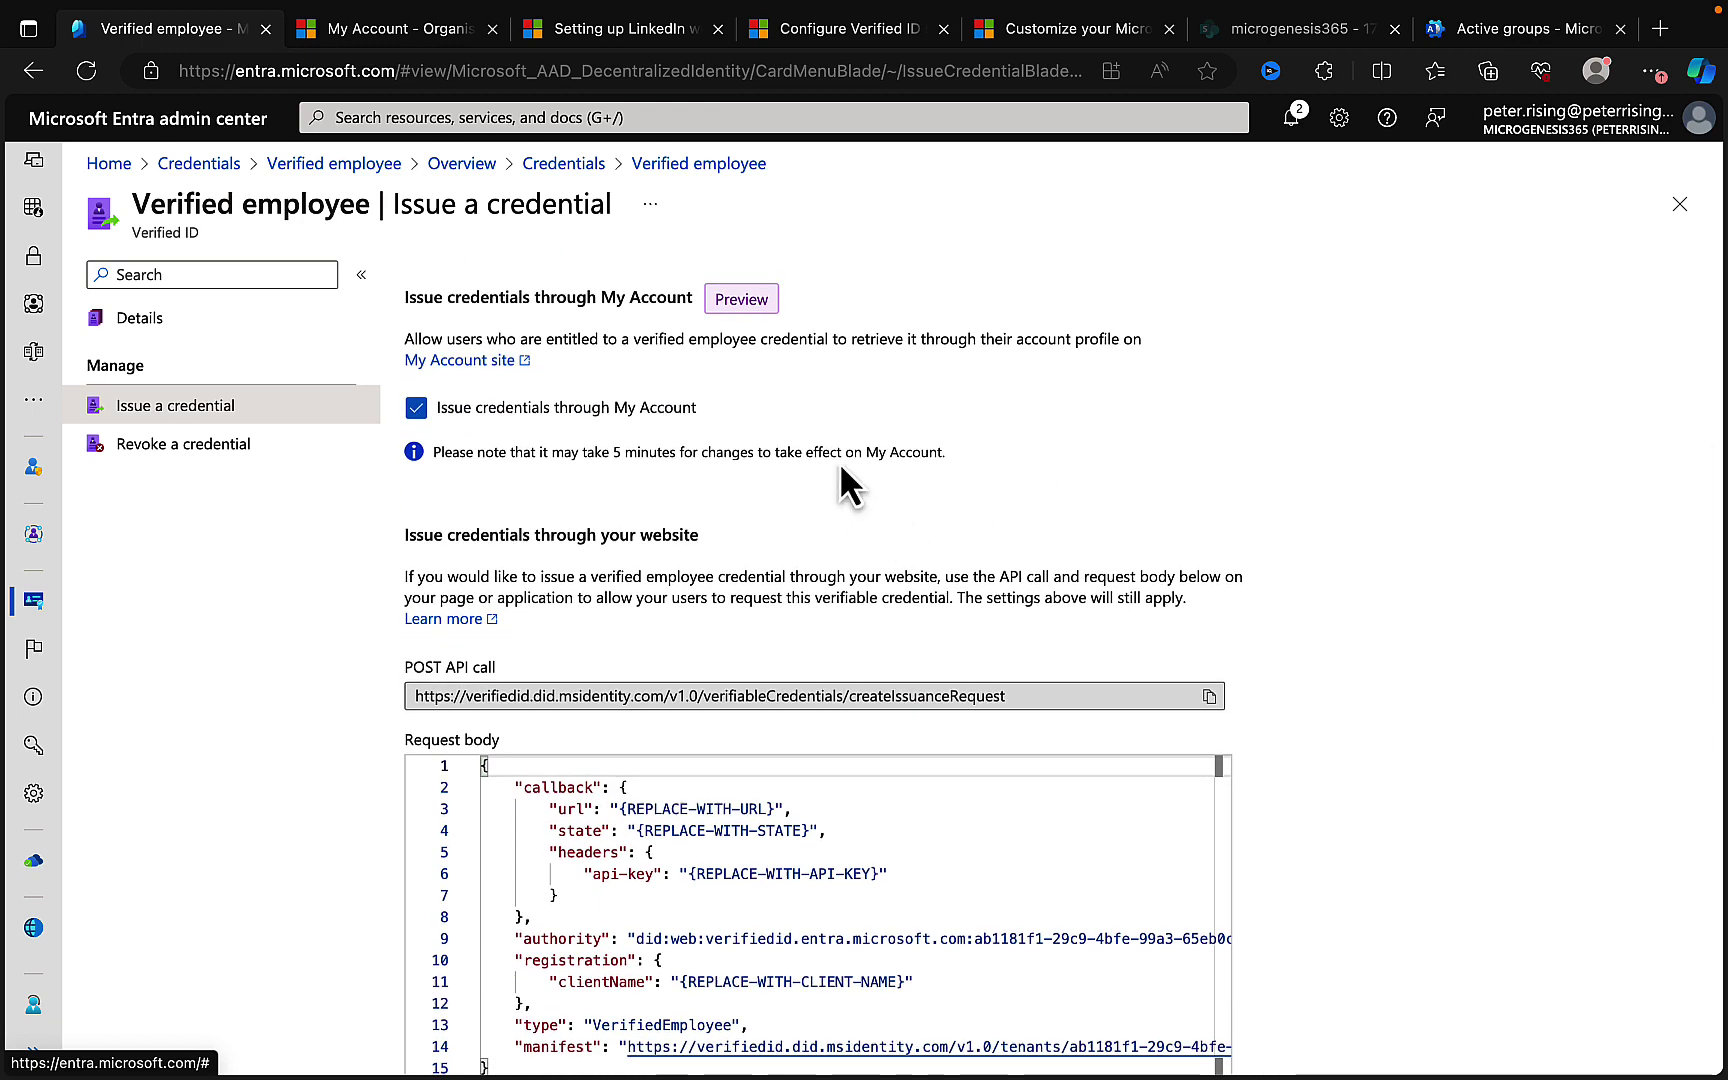
scroll(1017, 458, down, 1)
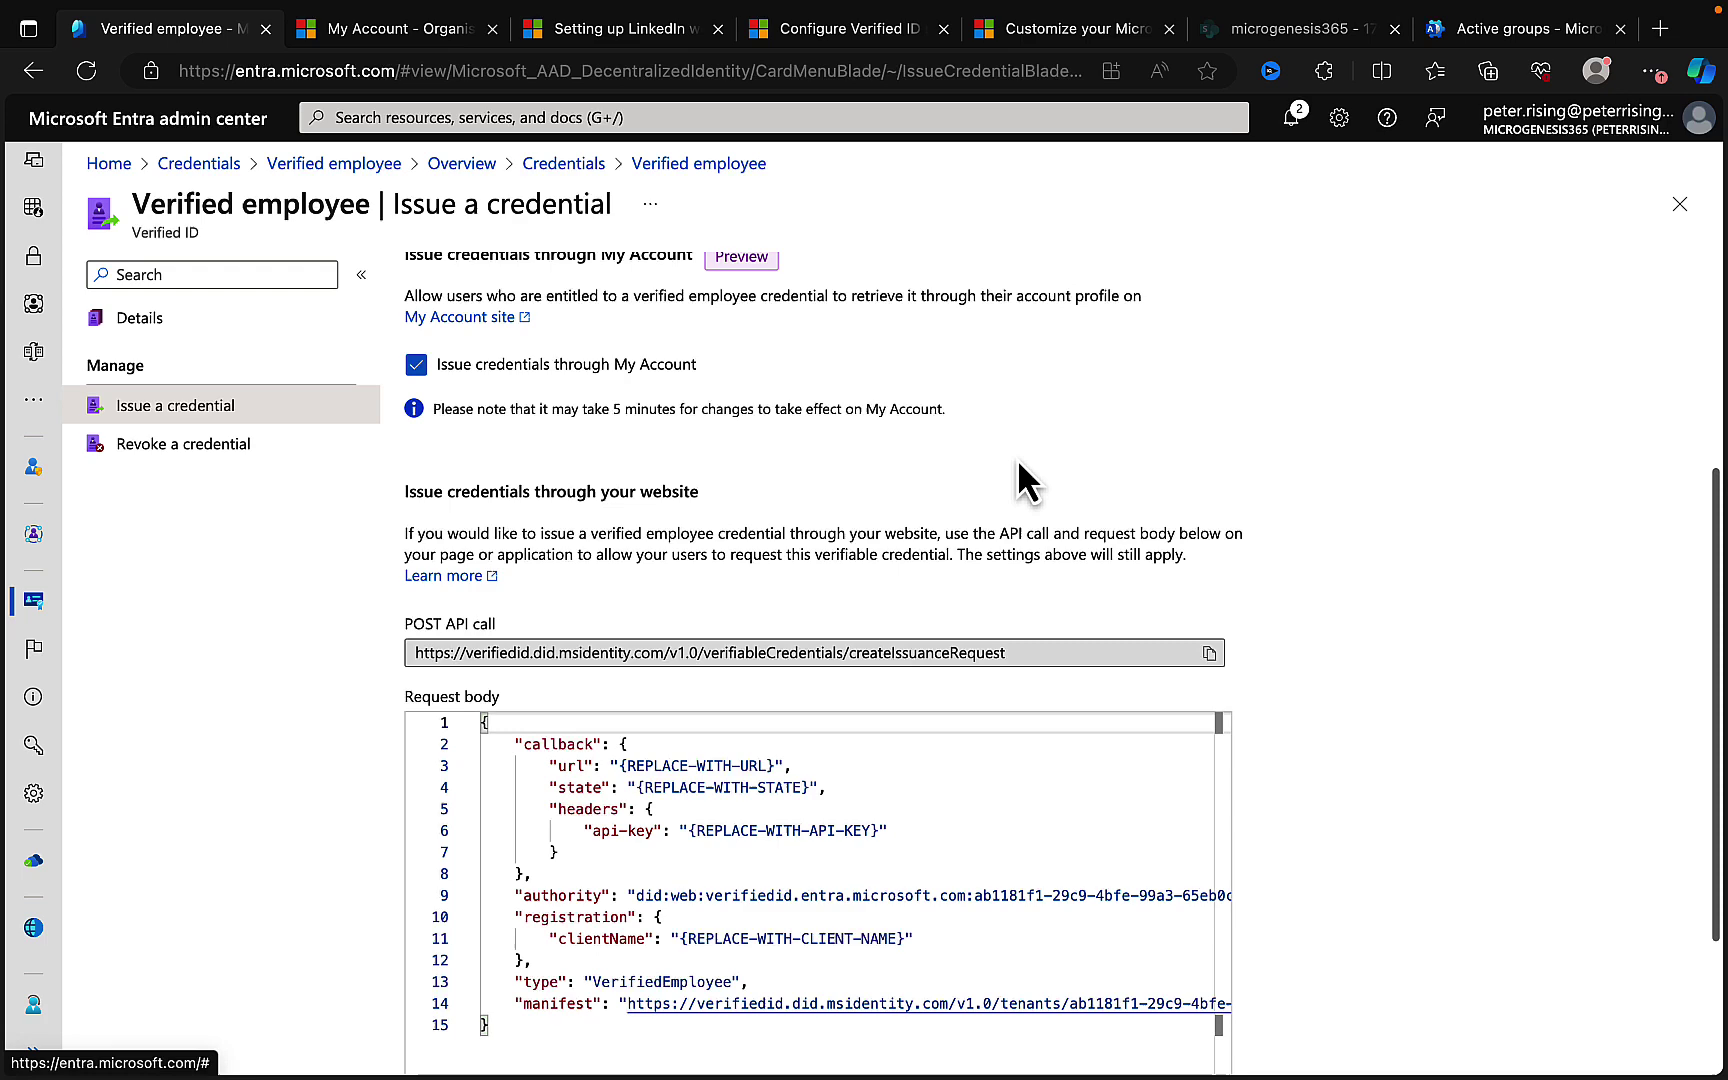
scroll(1017, 458, down, 2)
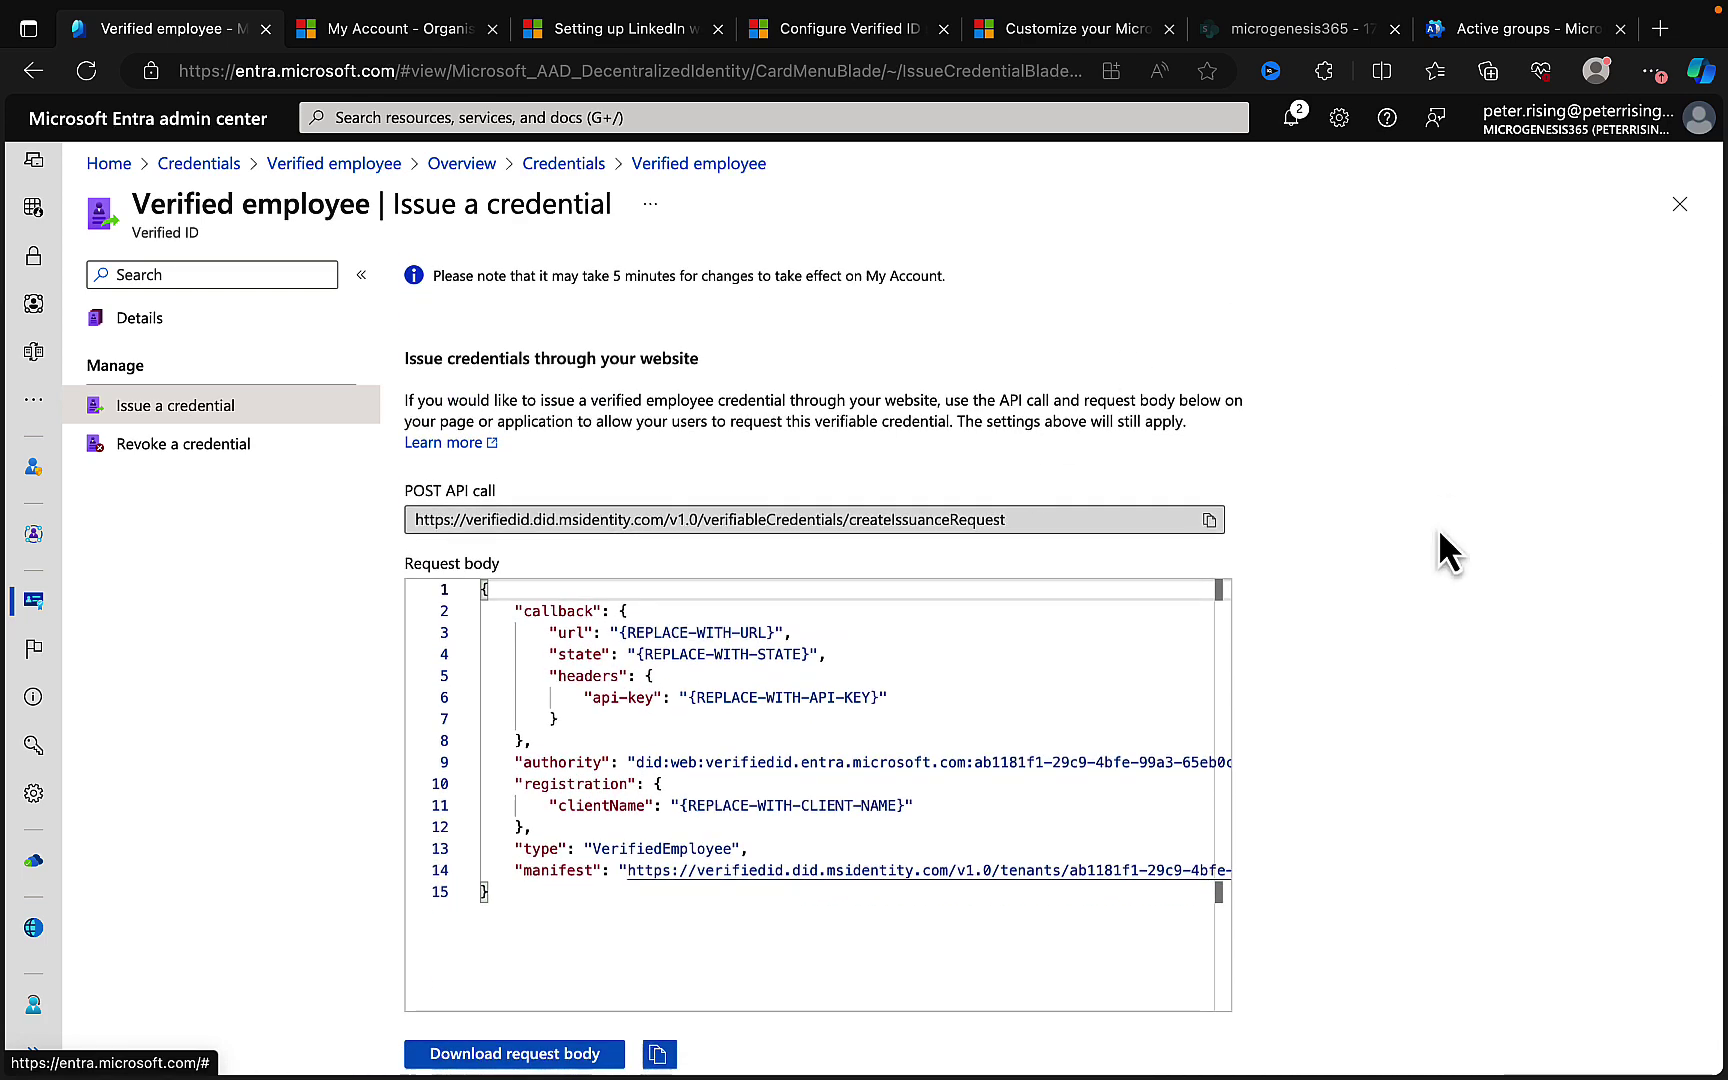
scroll(1347, 618, down, 1)
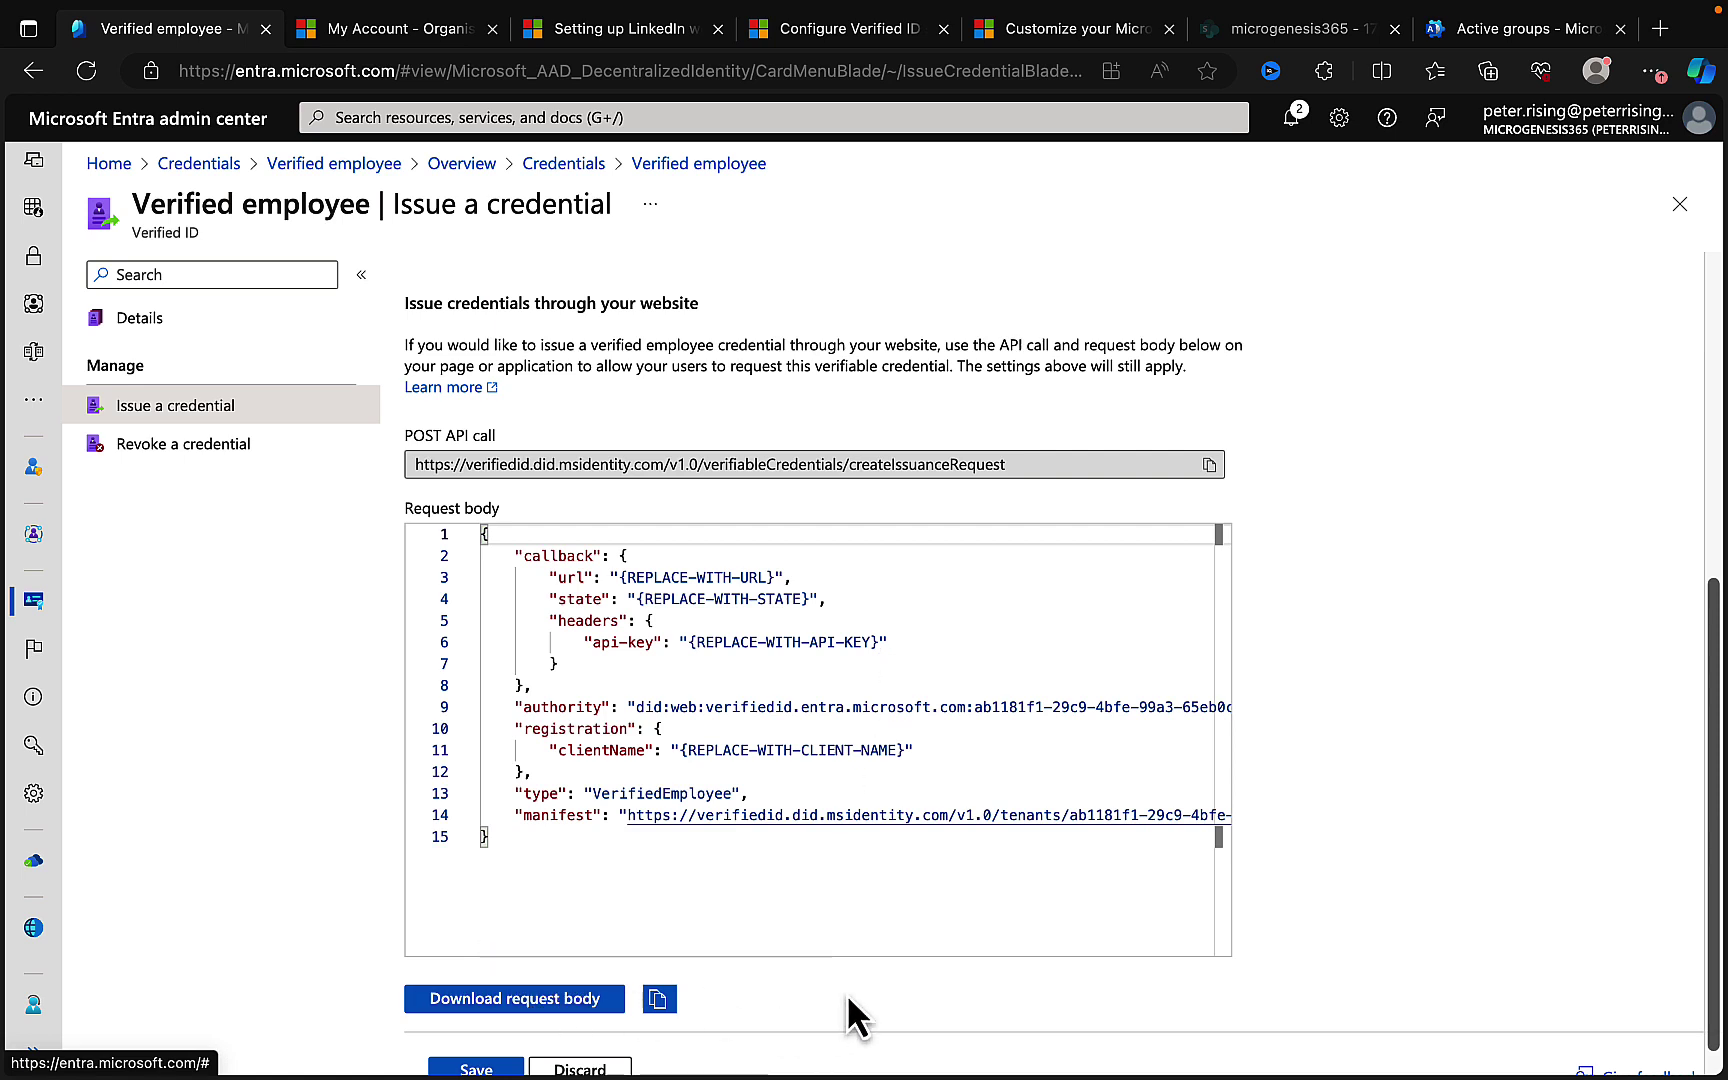
scroll(846, 994, down, 1)
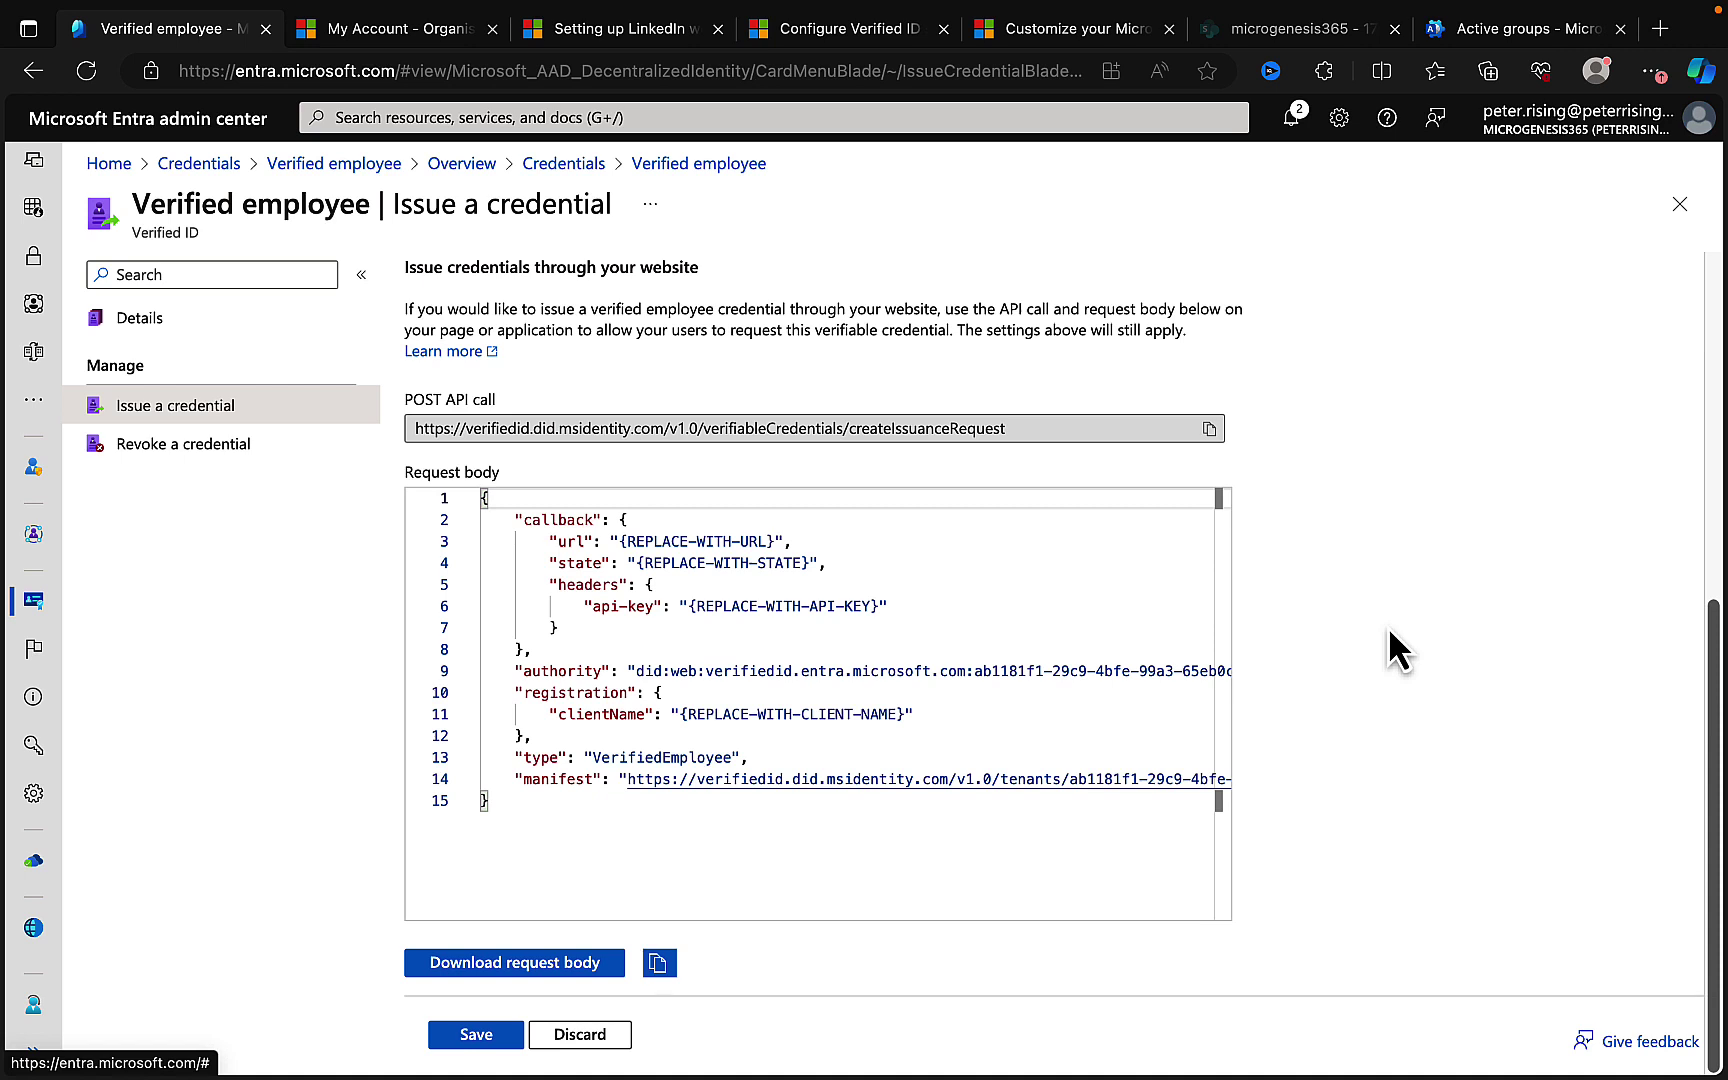
click(465, 1035)
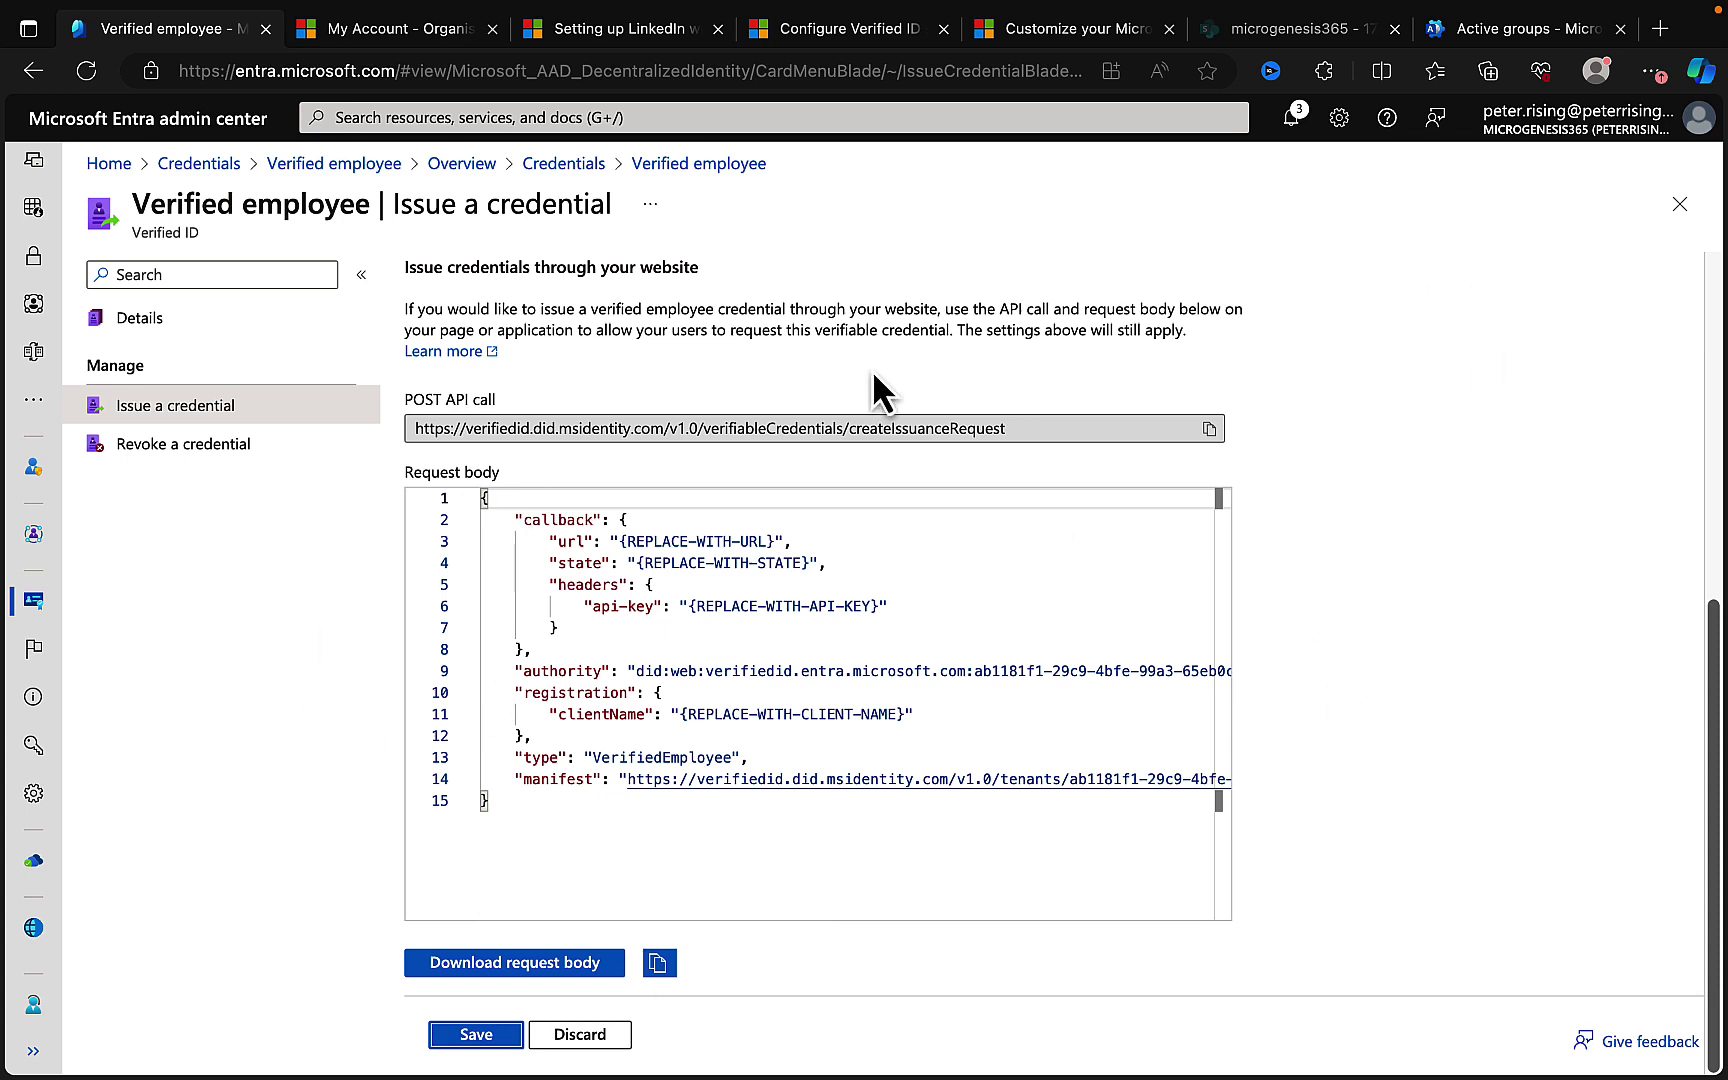
Close the issuing blade and go to Revoke a credential for Verified employee
click(1680, 204)
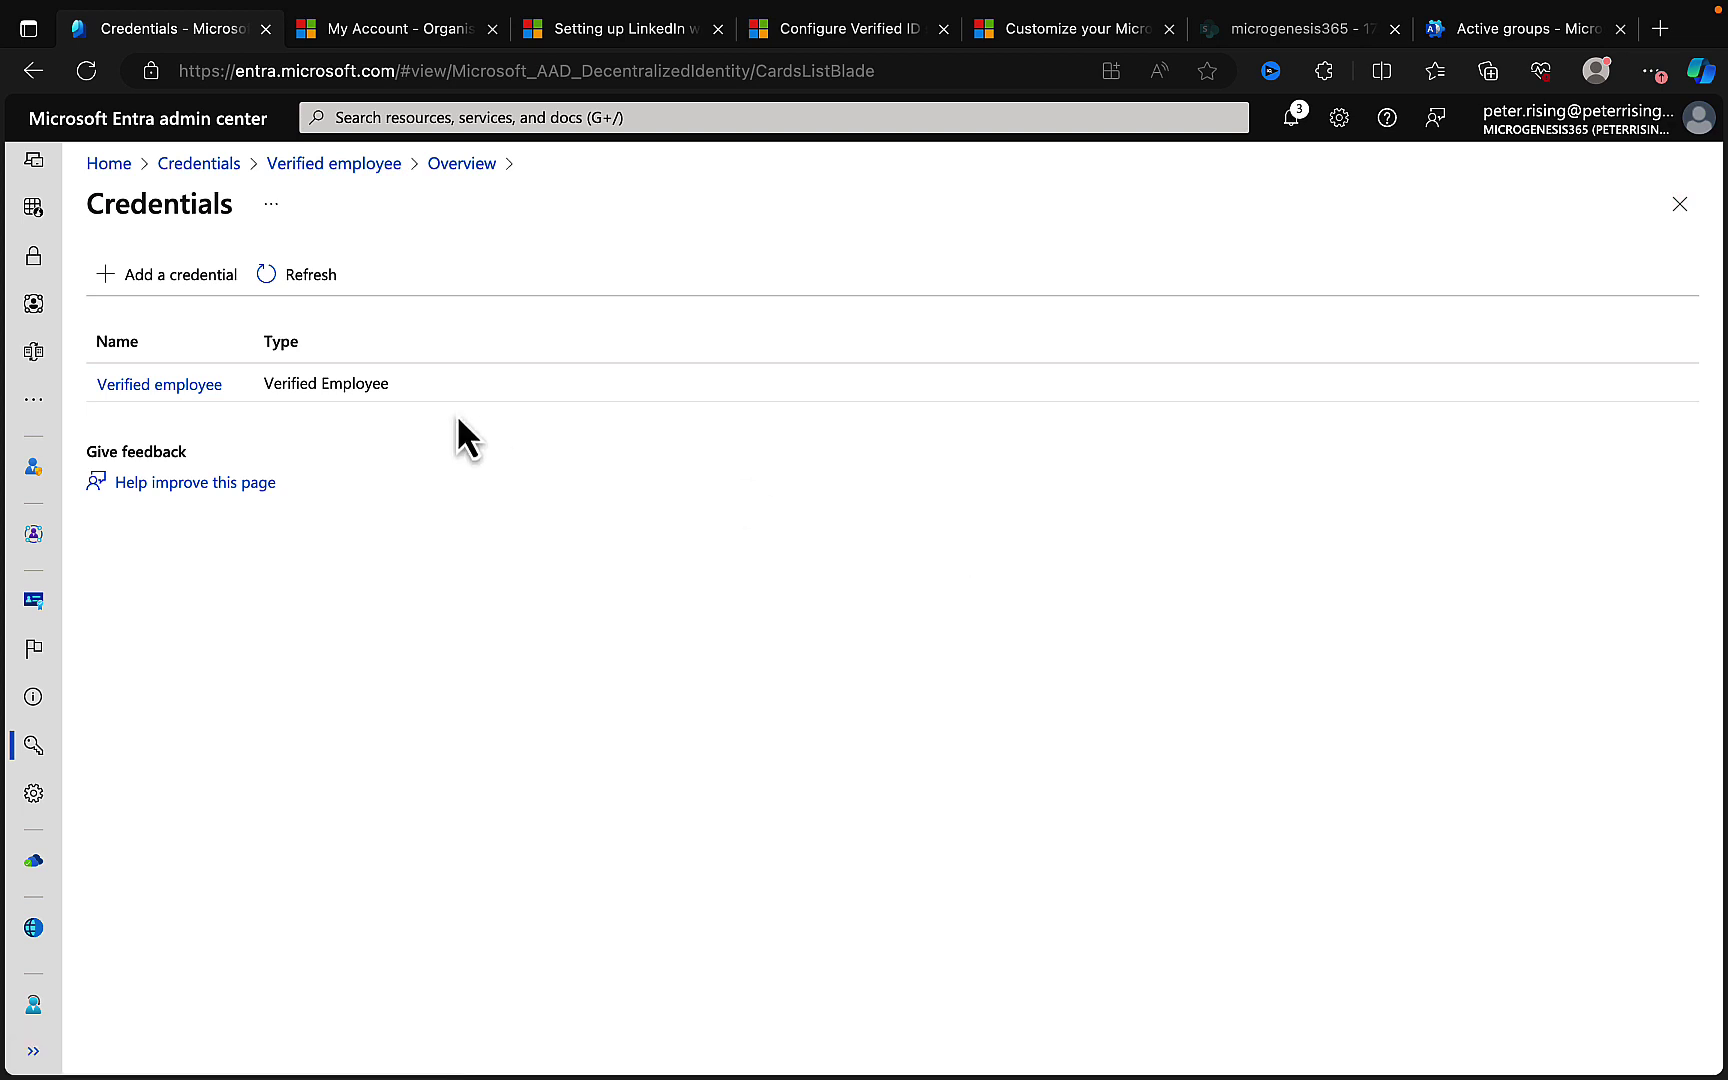
click(162, 388)
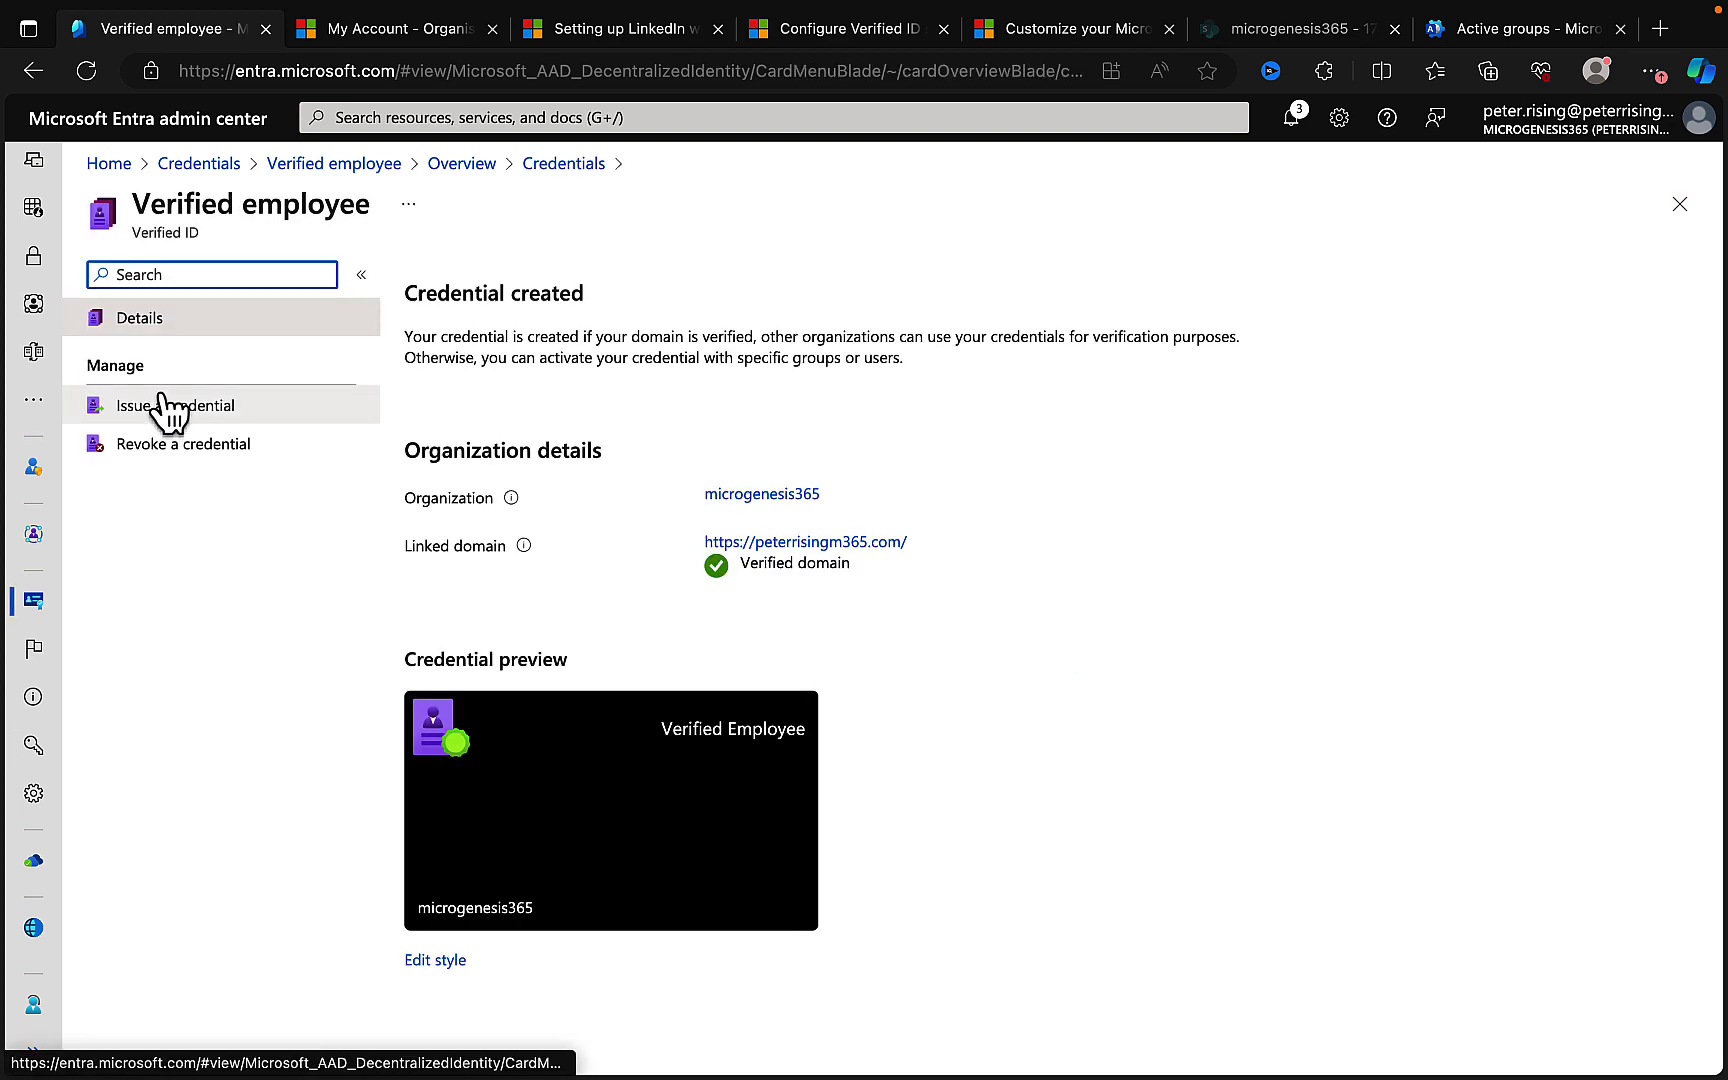
click(170, 447)
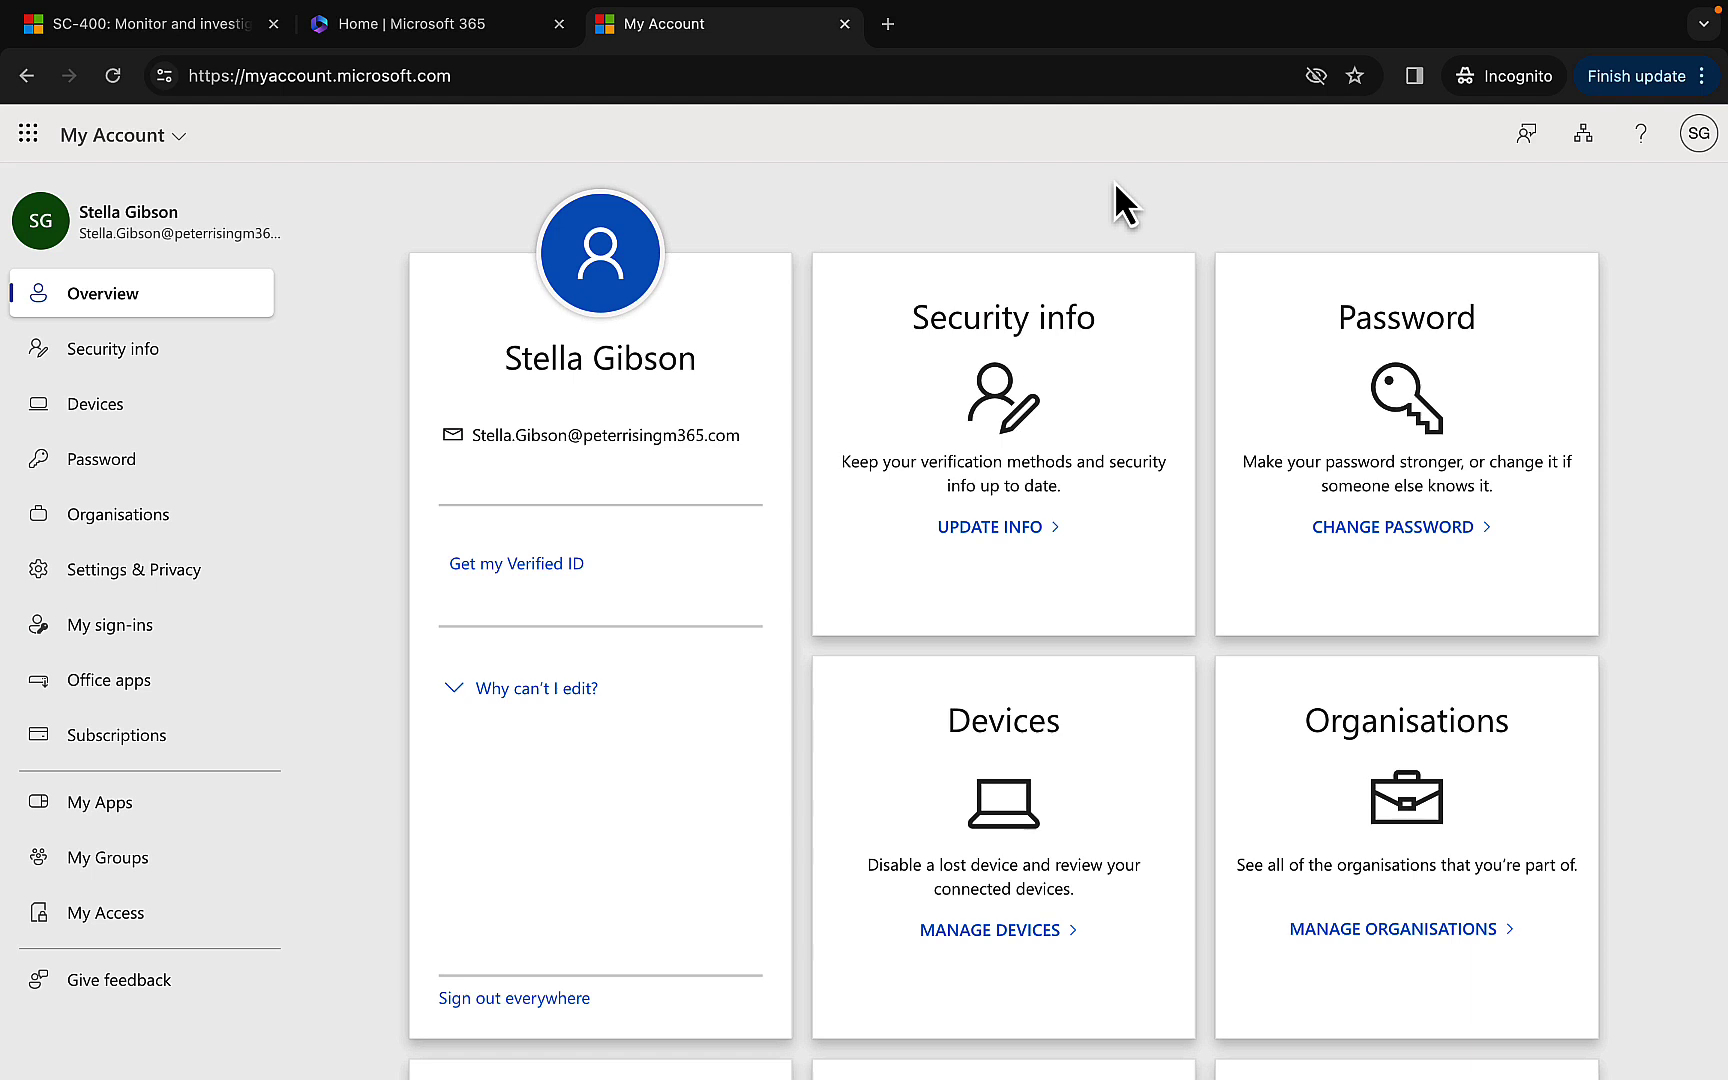
Get the user's Verified ID by scanning the QR code with Authenticator, then close the dialog
click(522, 566)
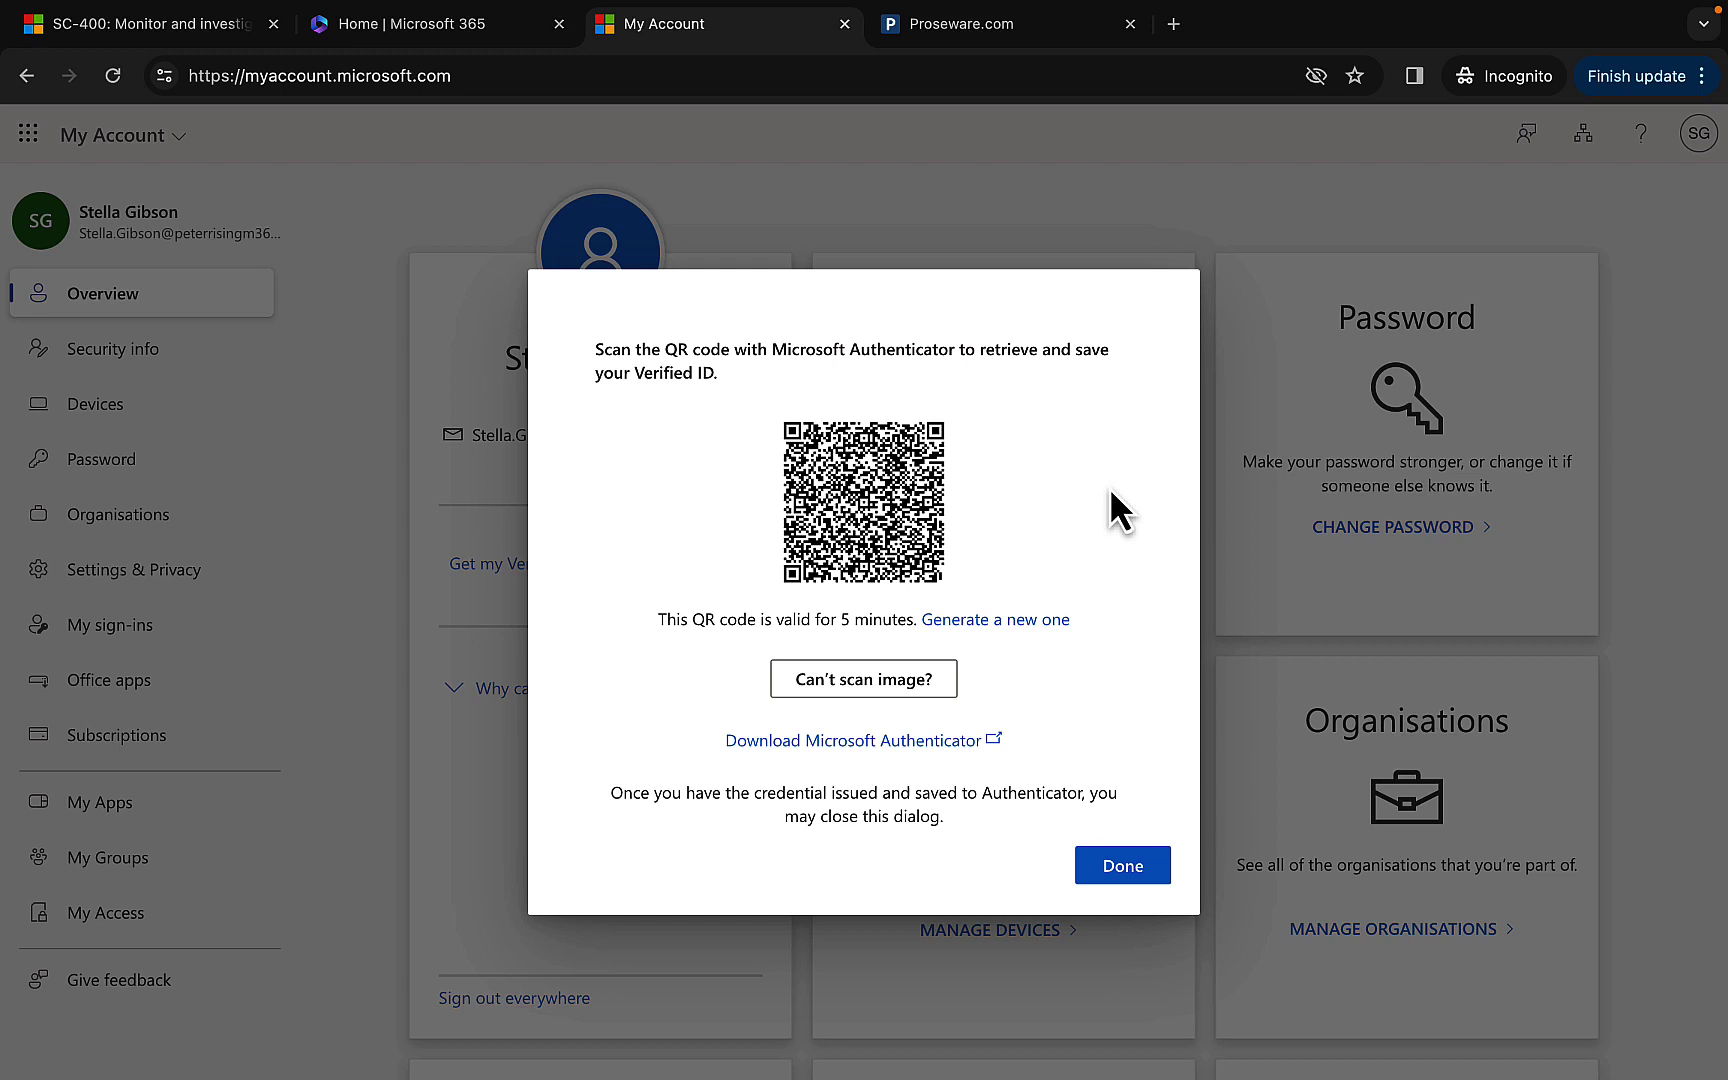
click(1128, 860)
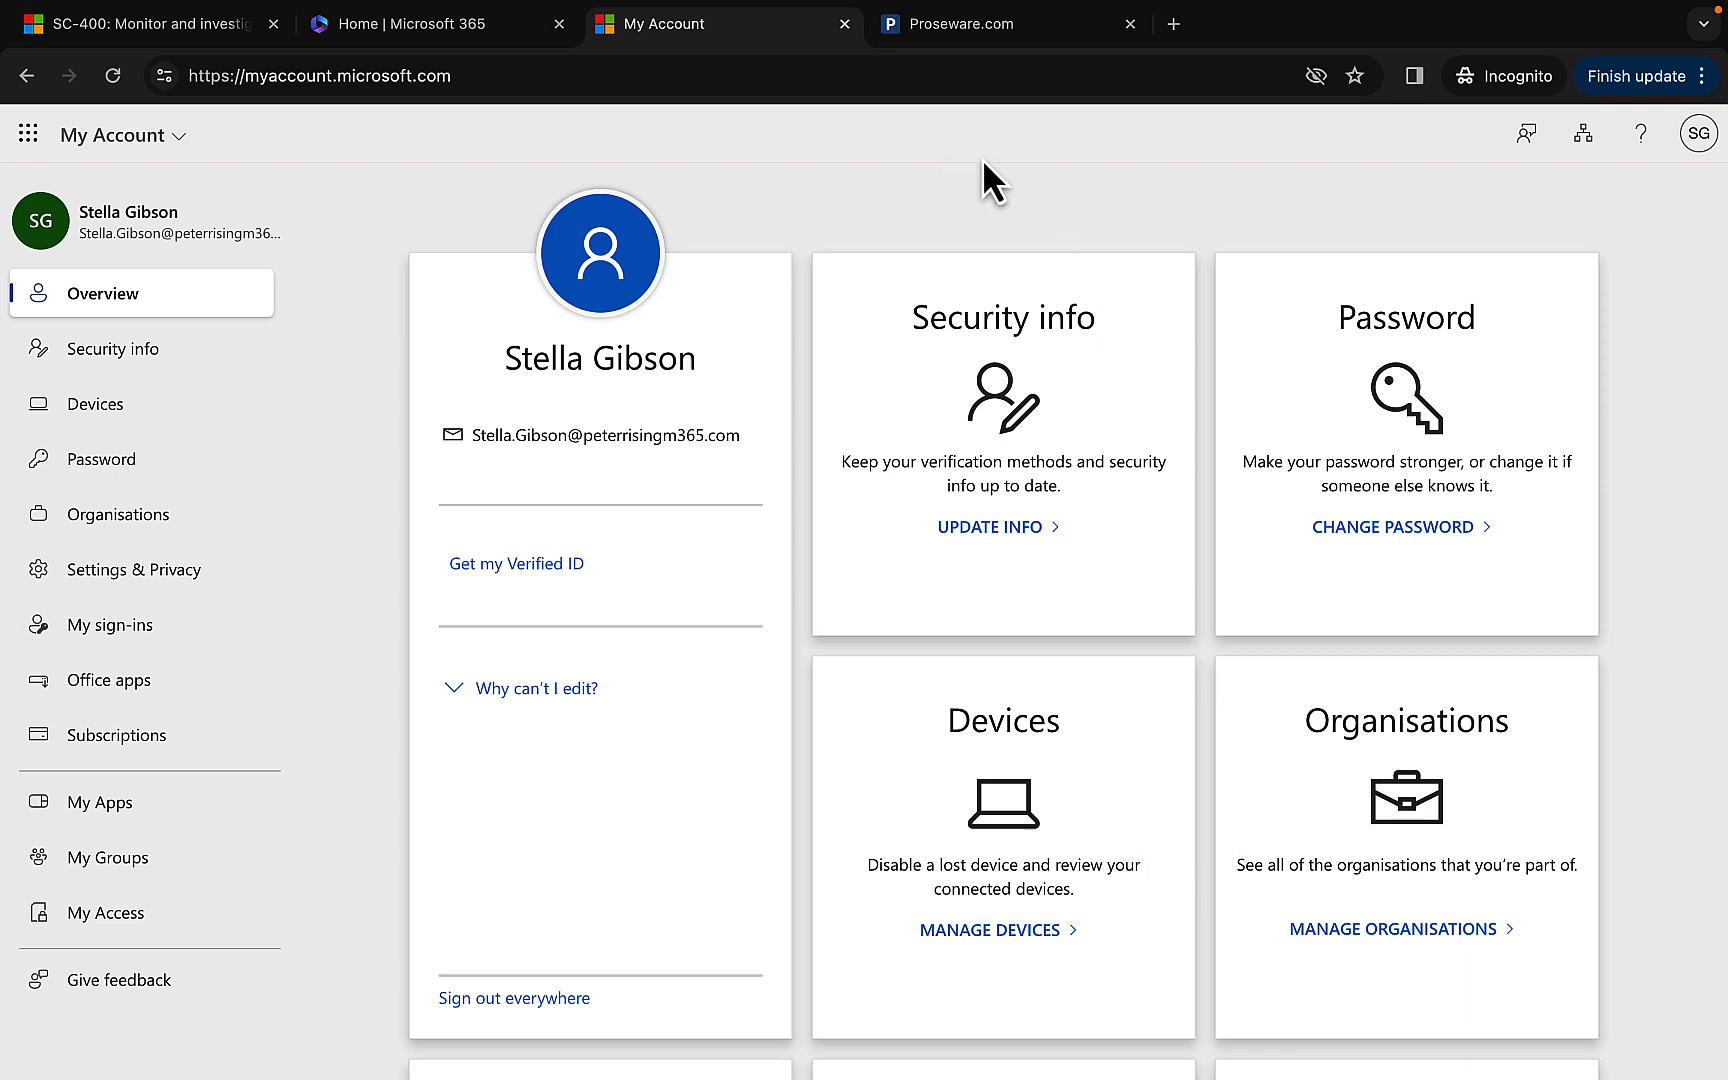
Switch to the Proseware.com demo shop tab
click(968, 30)
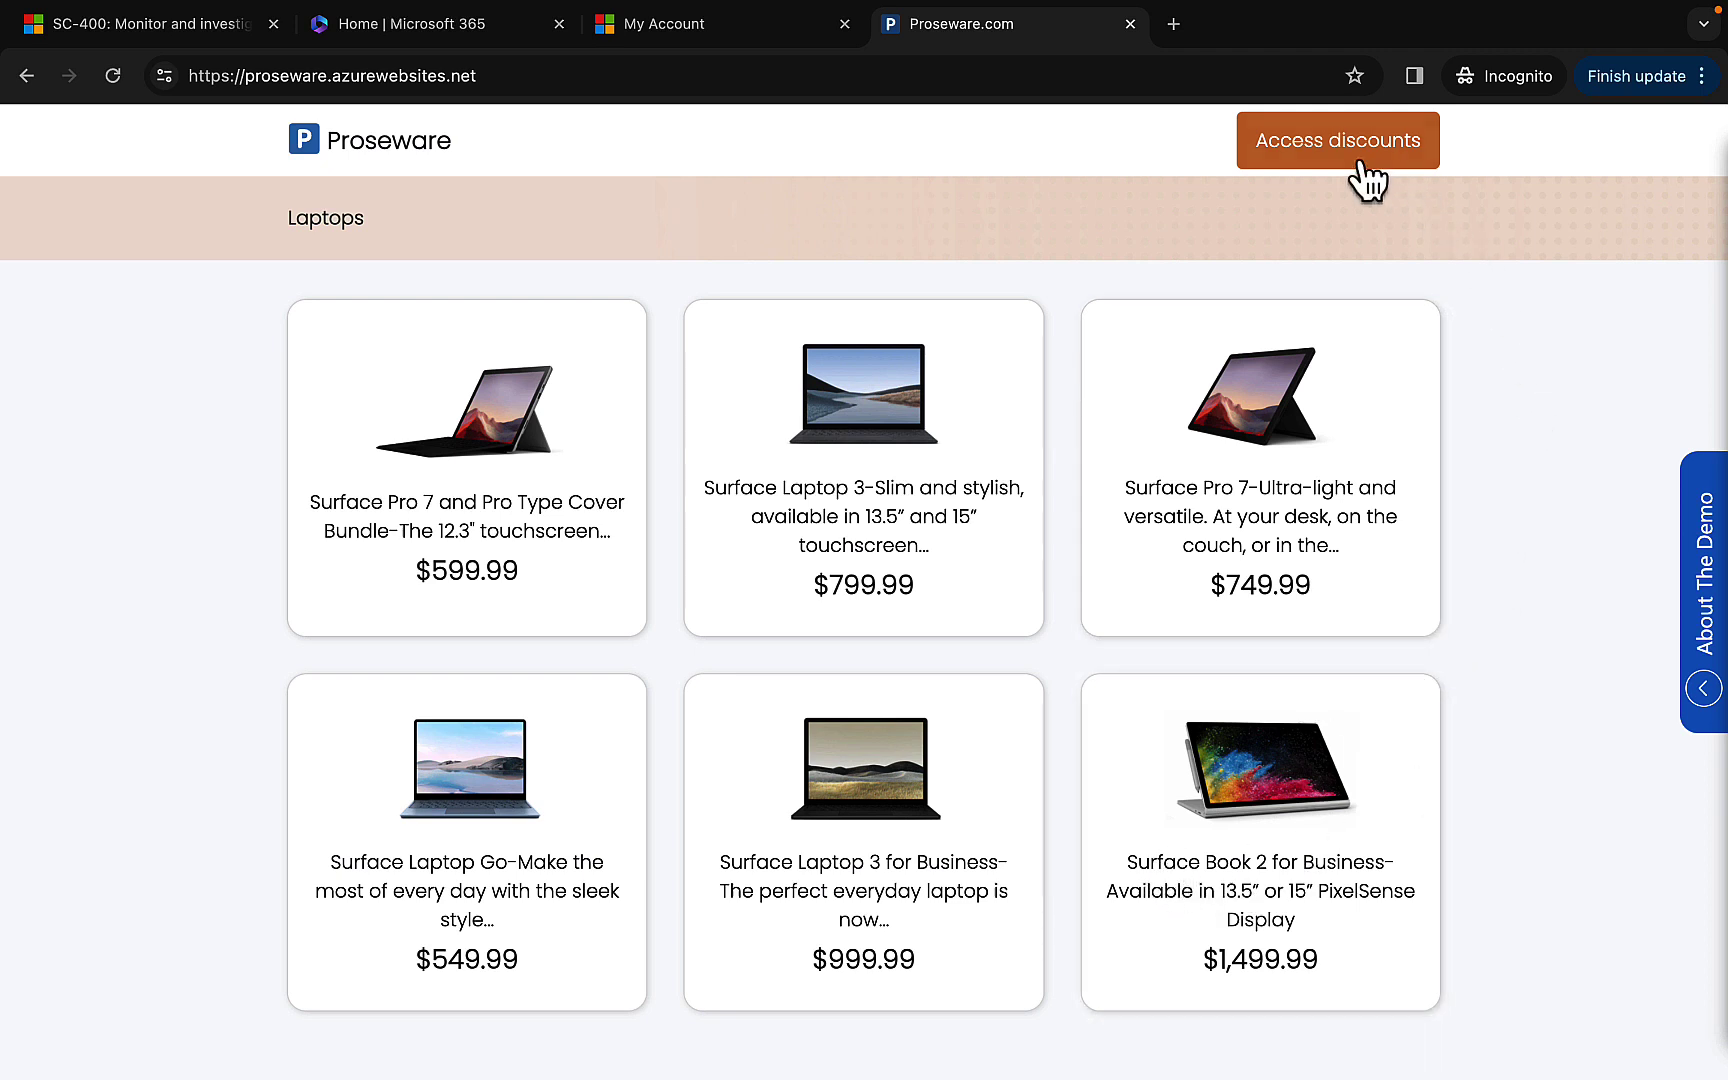
Sign in for Proseware discounts using 'Verify my Employee Credential' instead of email and password
click(1289, 145)
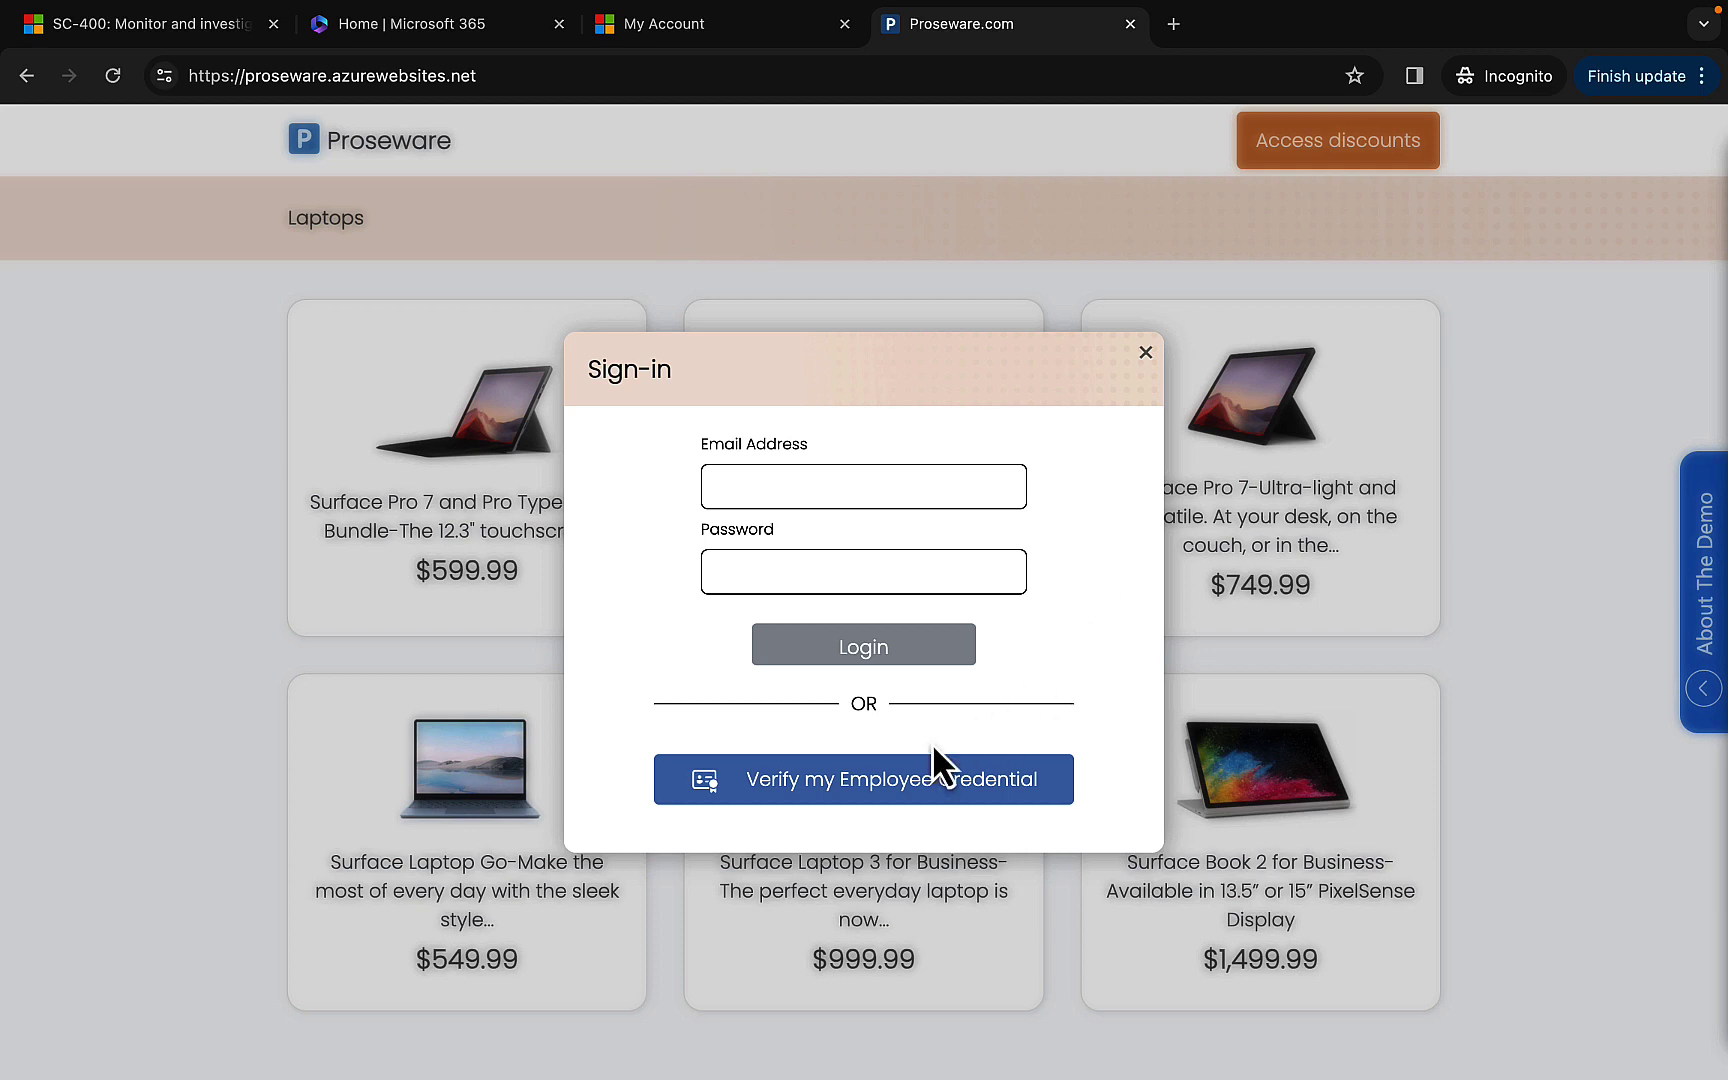
click(850, 790)
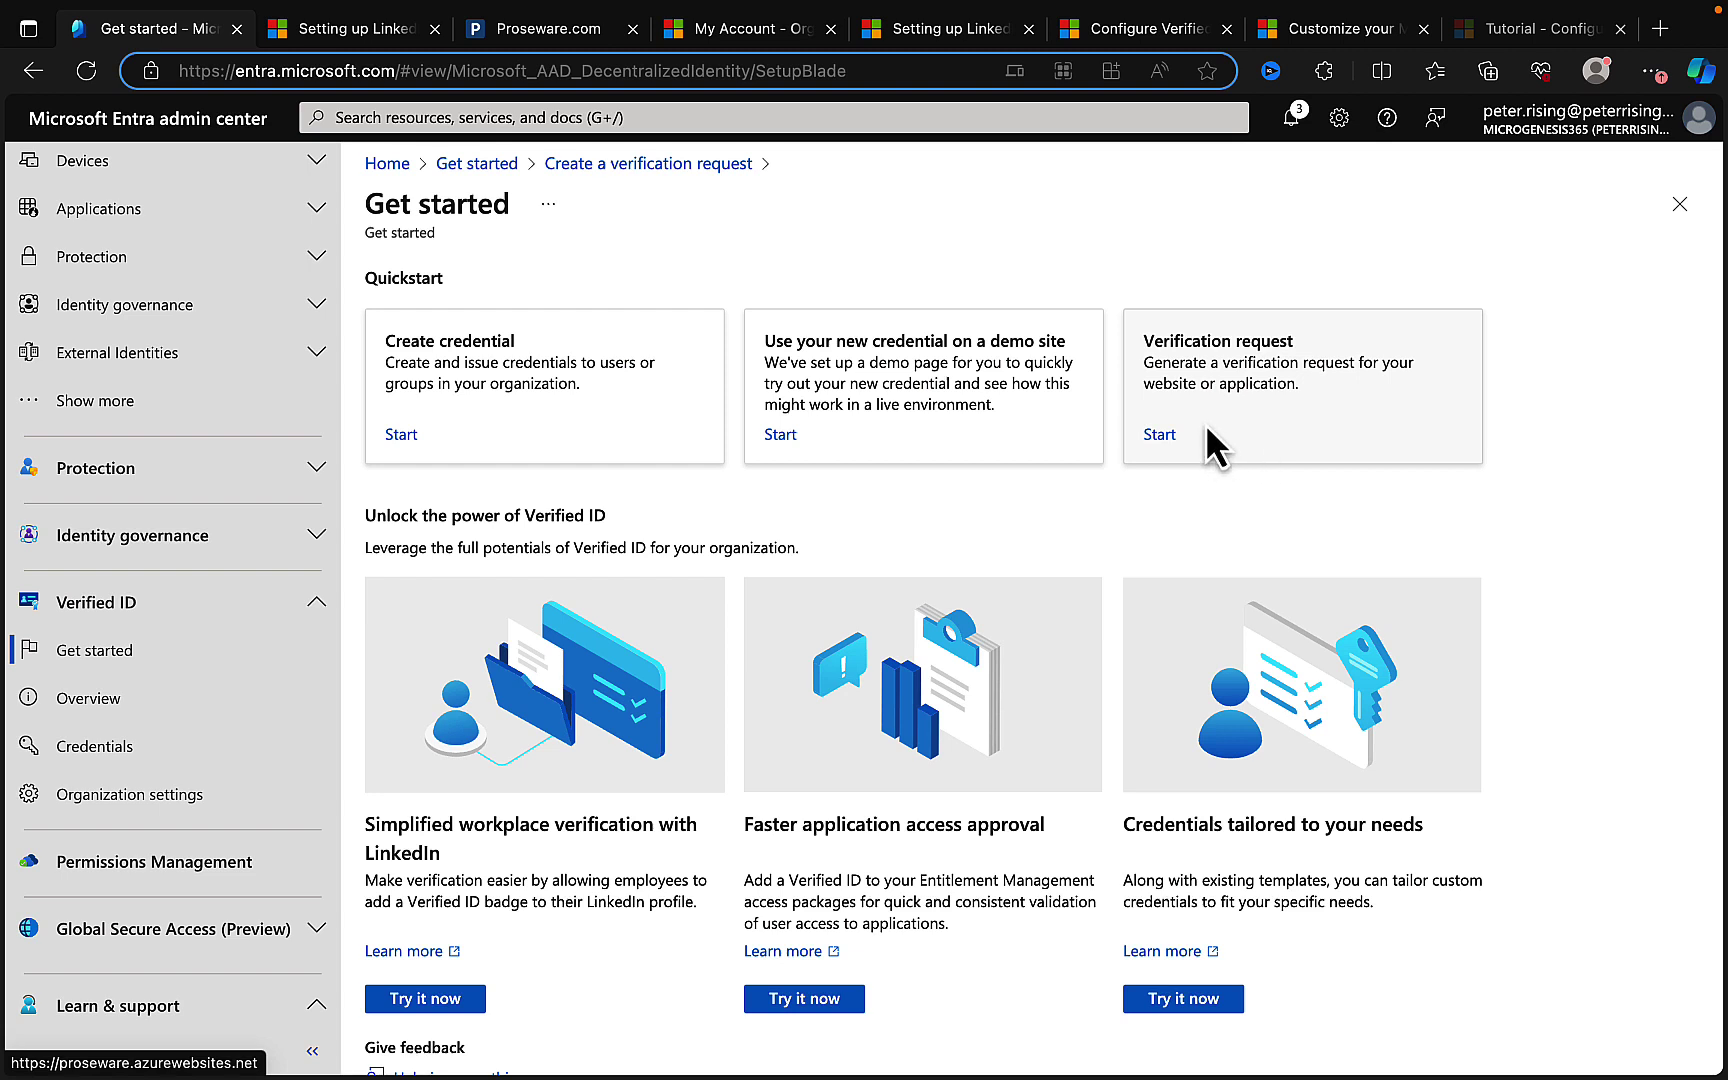
Start a new verification request from the Verification request quickstart card
click(1160, 438)
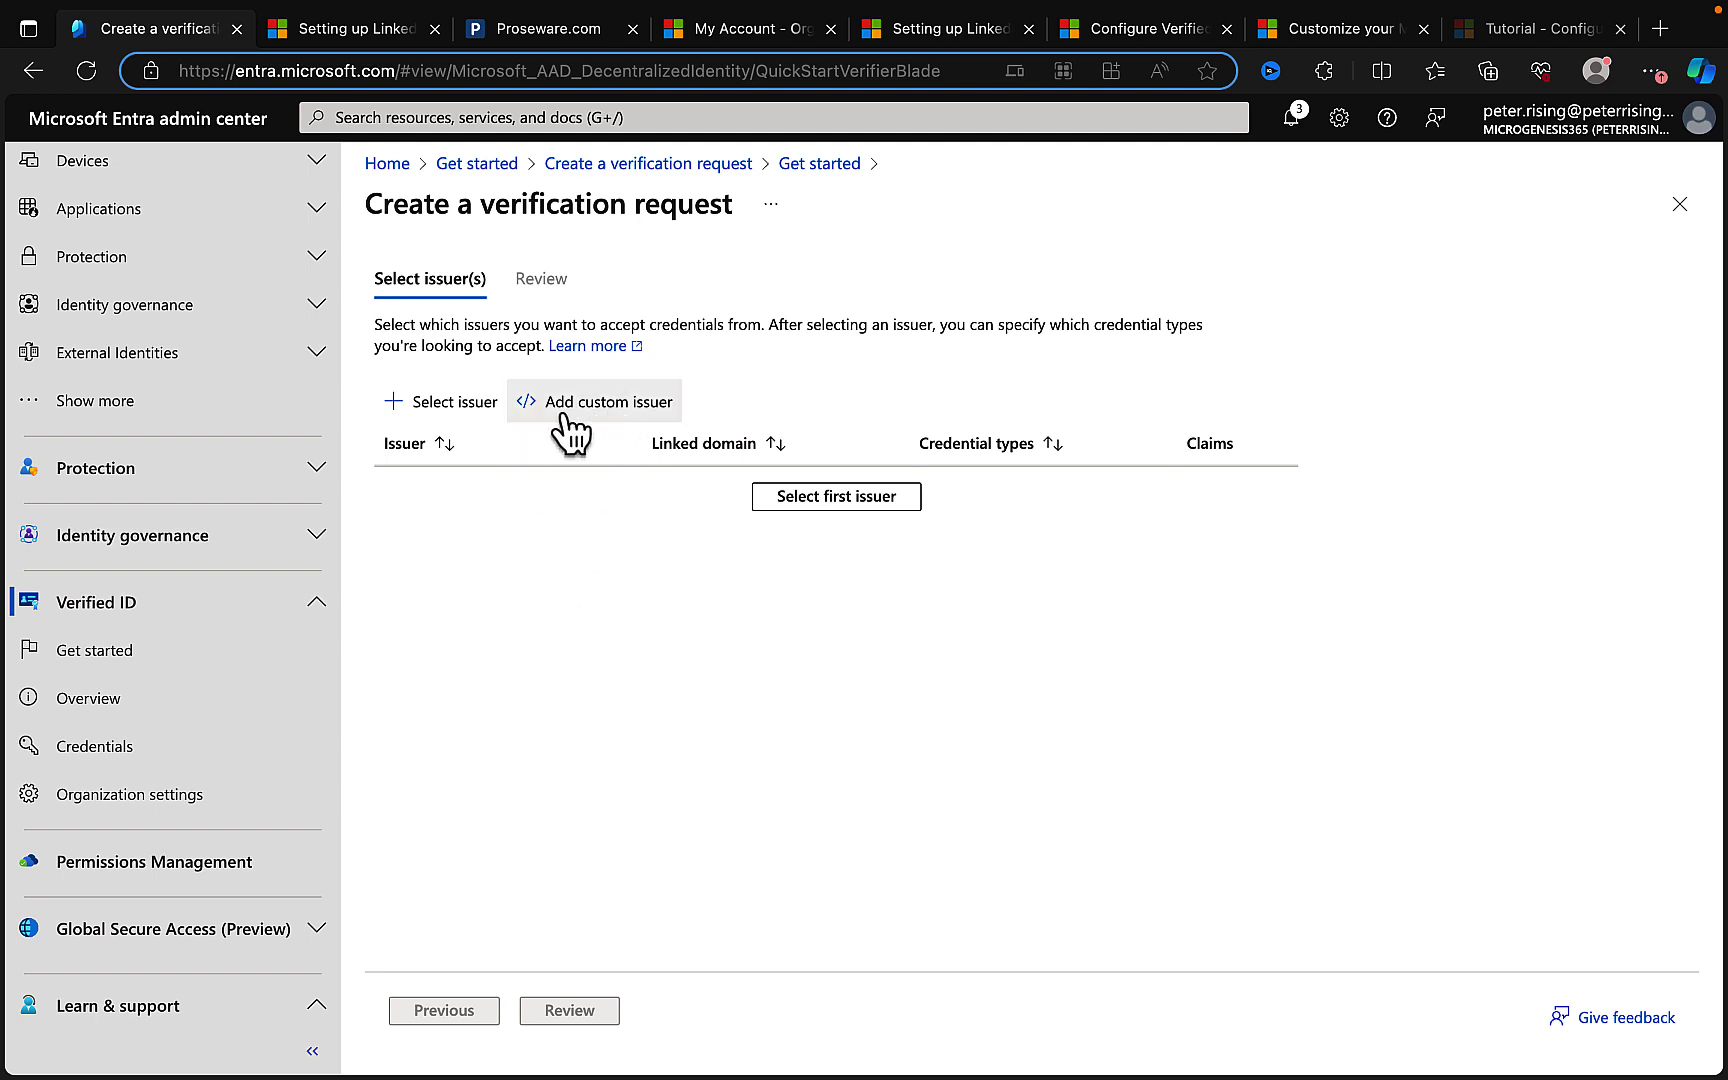
Search the Entra Verified ID issuer list for 'insight' and dismiss the matches without selecting one
click(450, 410)
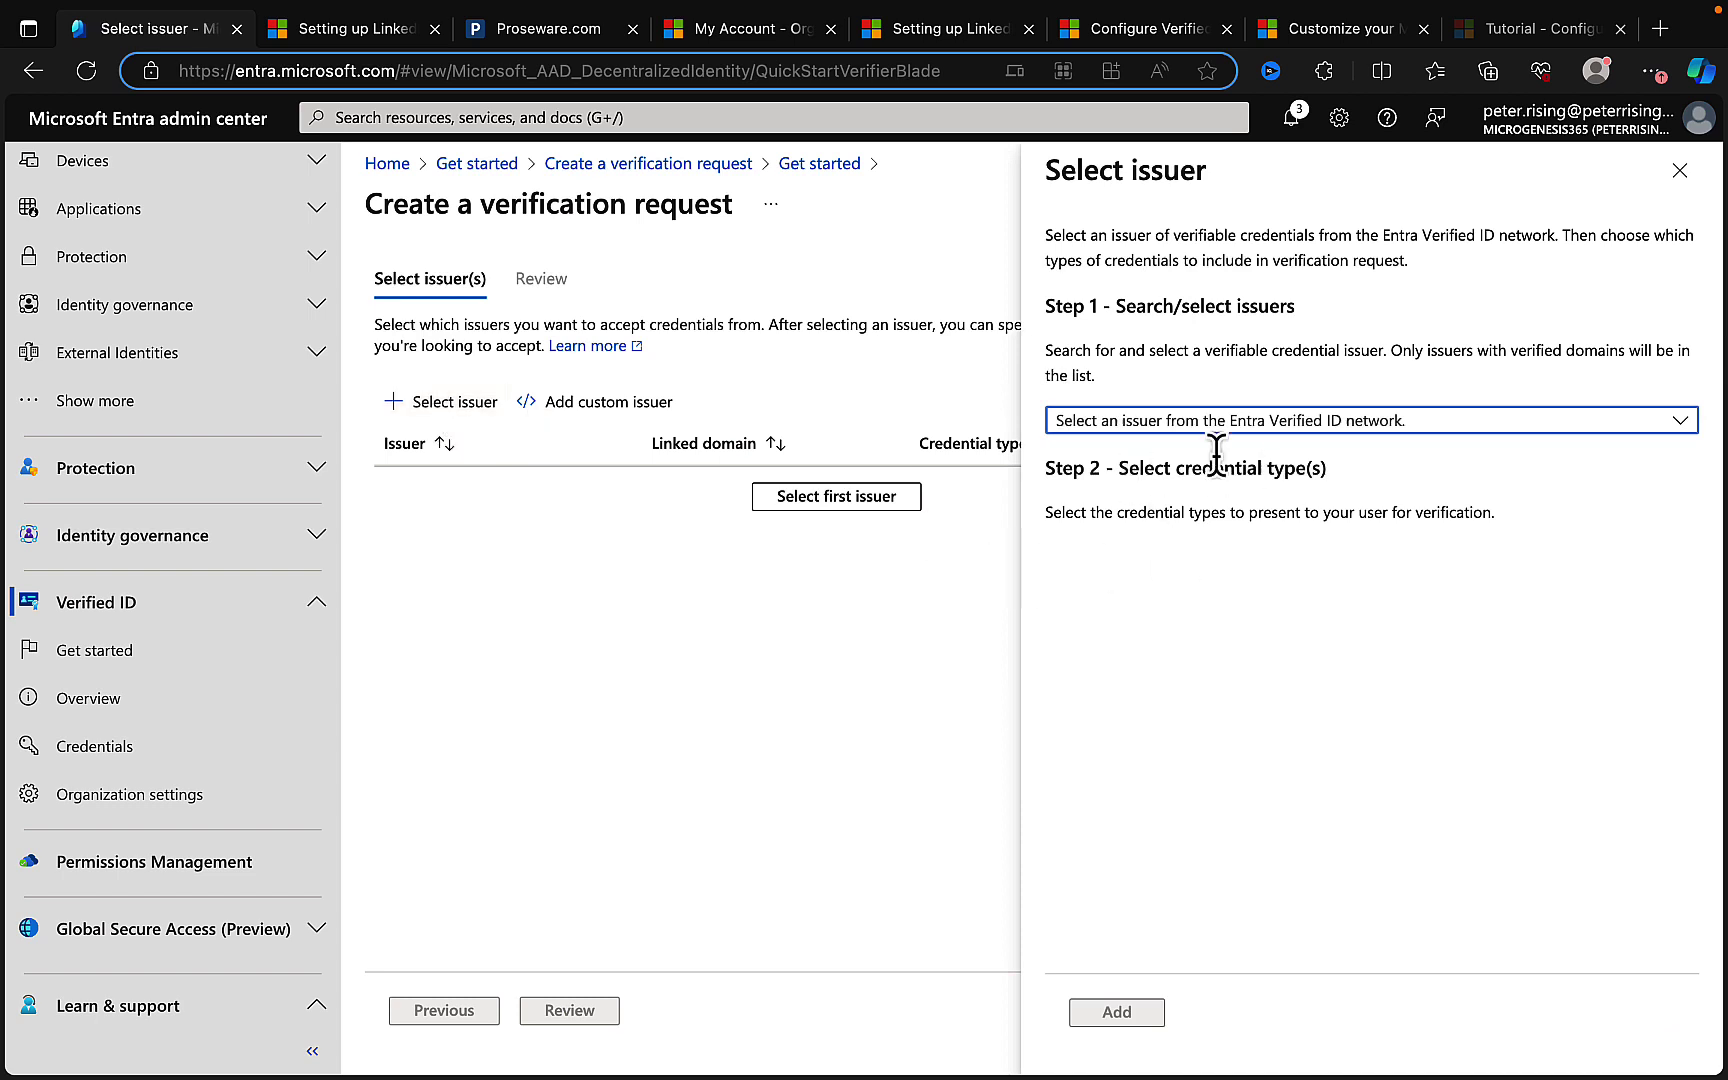
click(1697, 432)
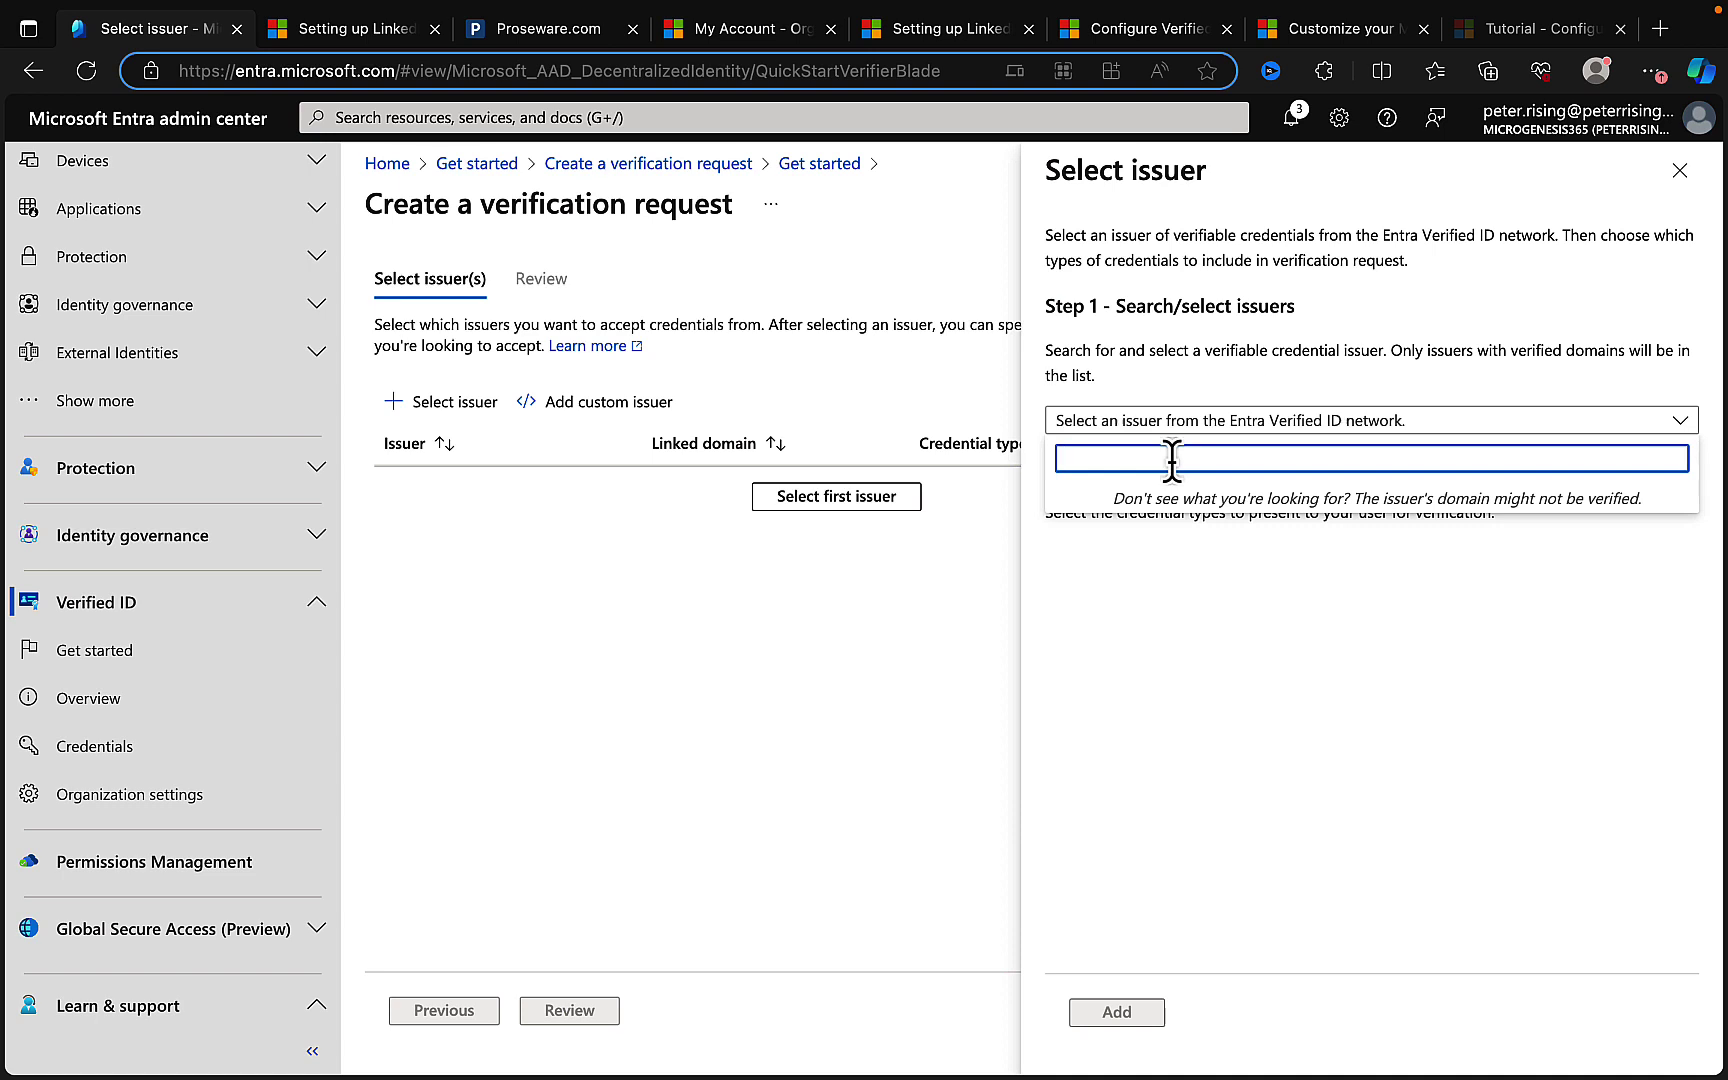
text(insight)
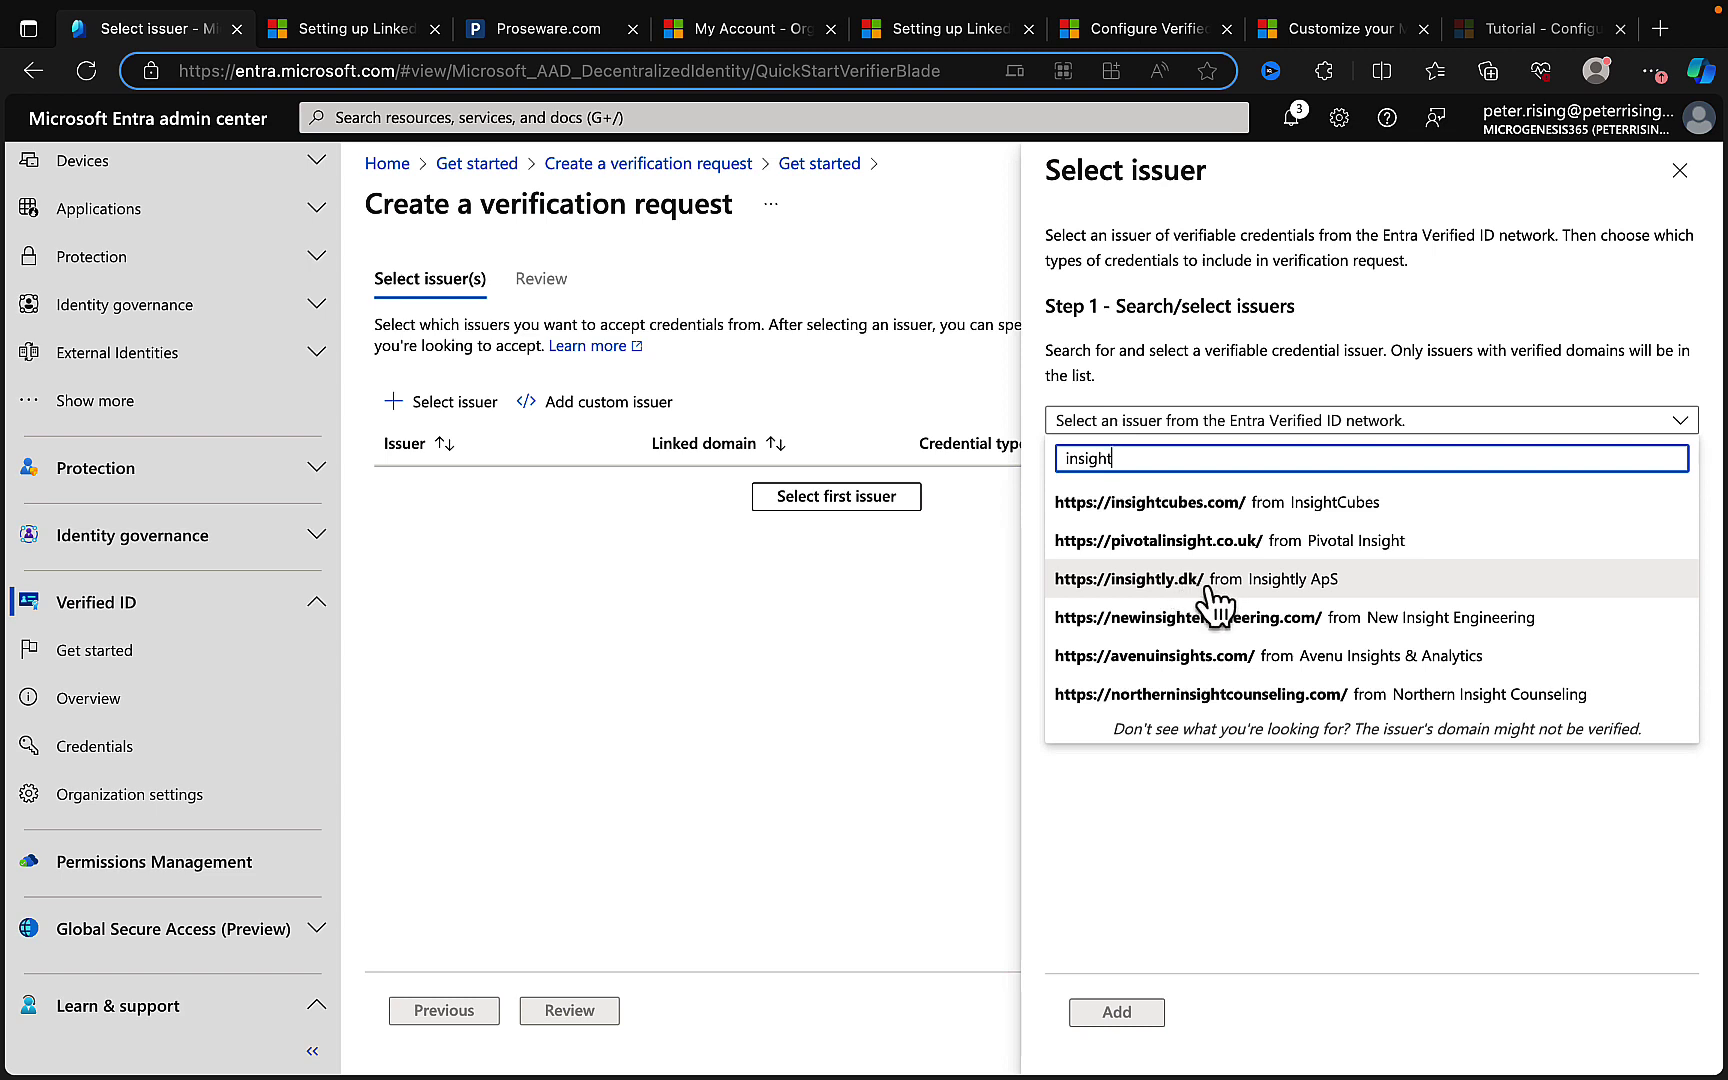
click(1449, 312)
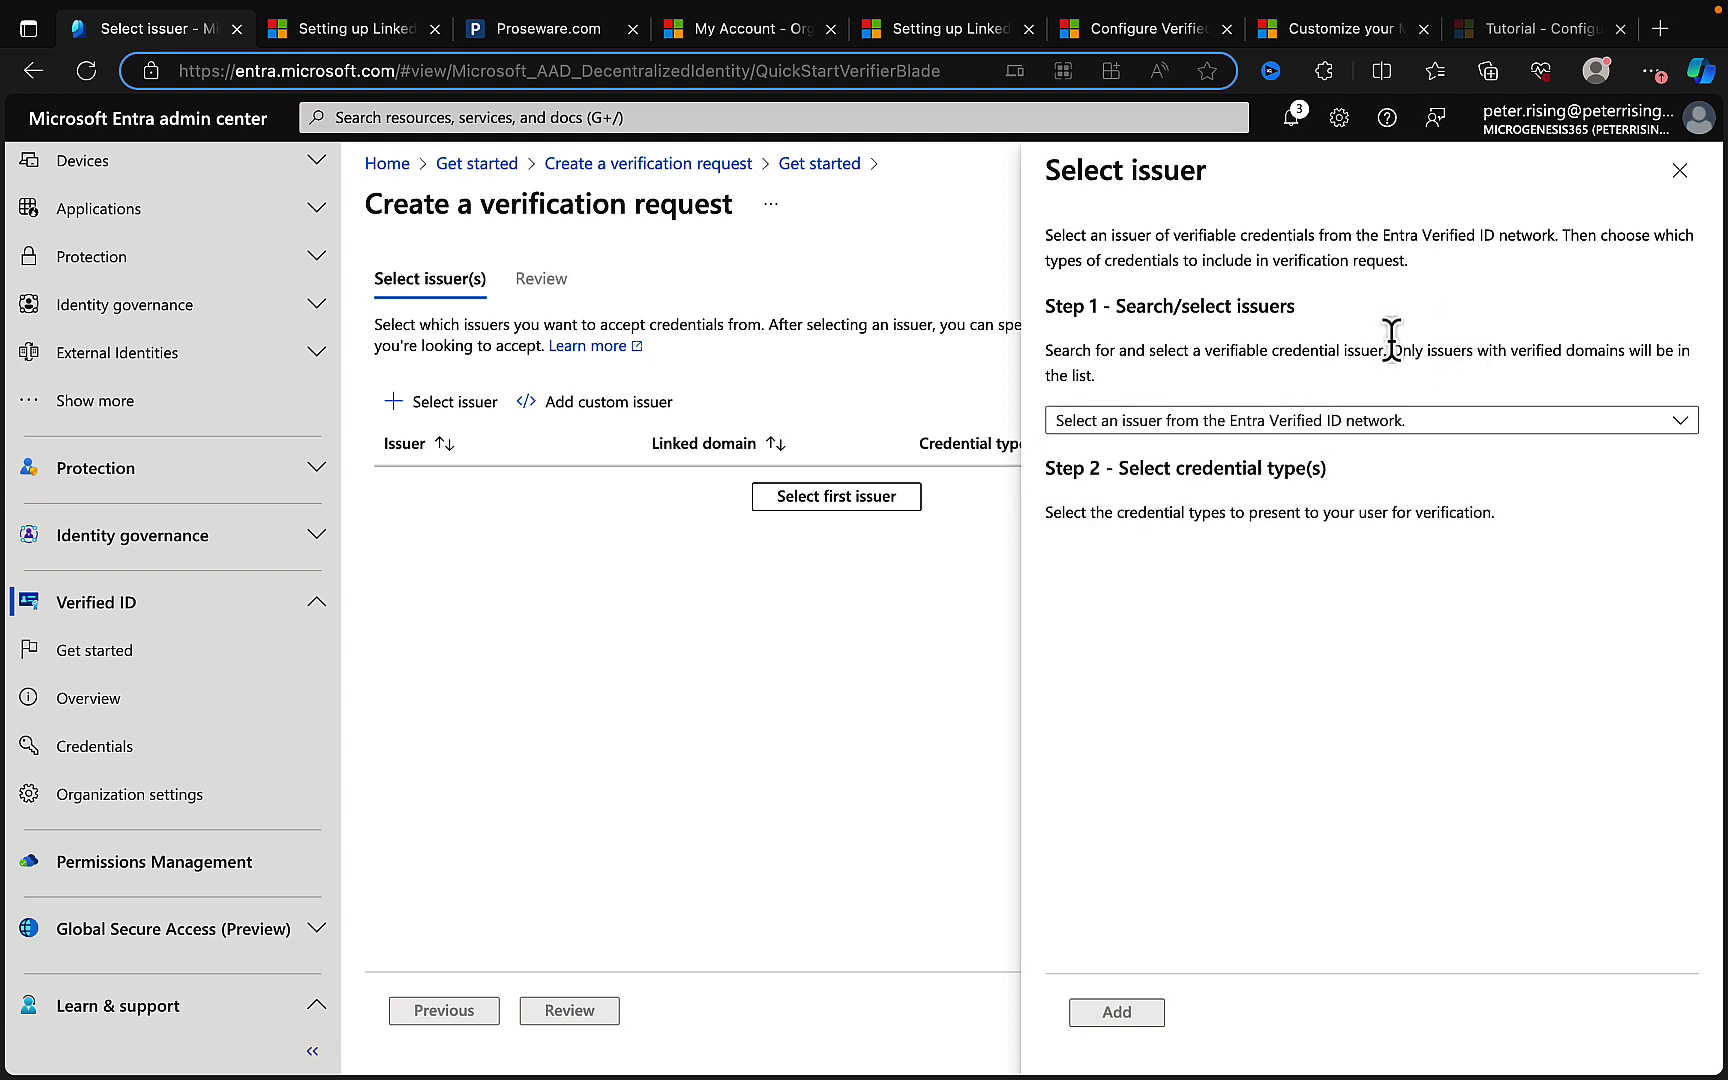
Close the Select issuer panel and return to the Verified ID Get started page via its breadcrumb
click(1680, 172)
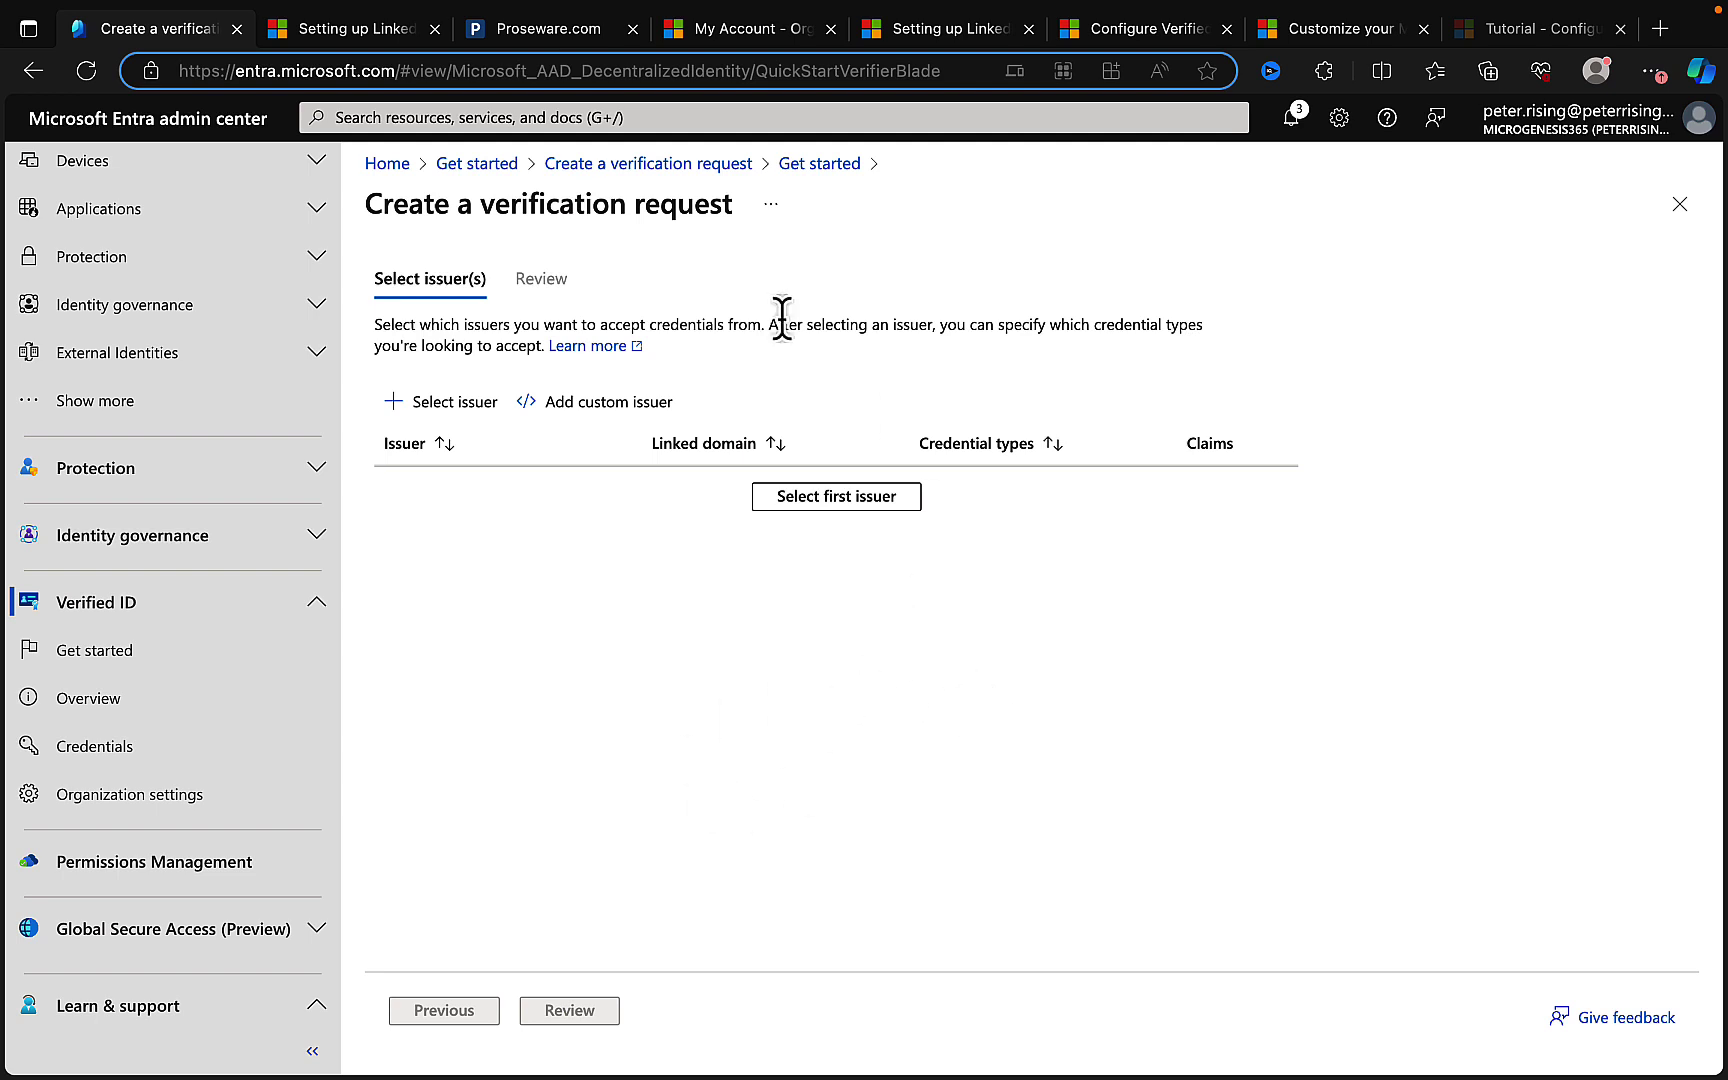
click(474, 172)
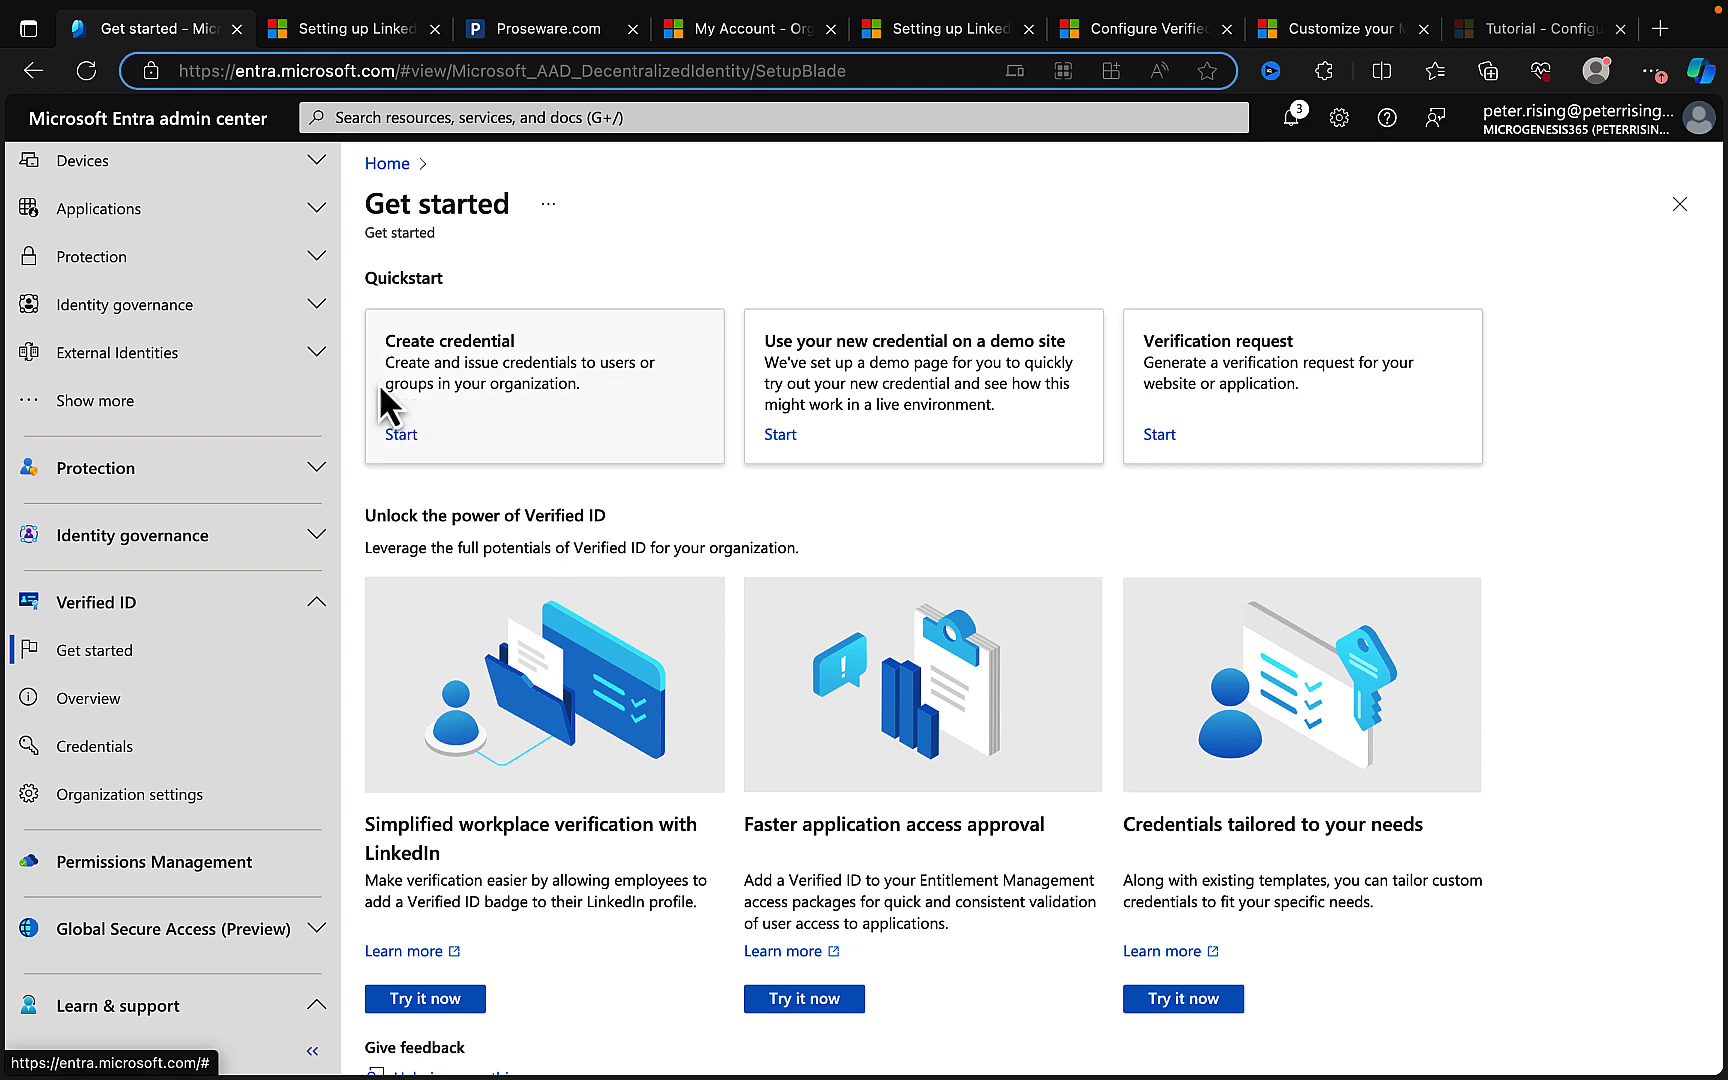
scroll(428, 810, down, 1)
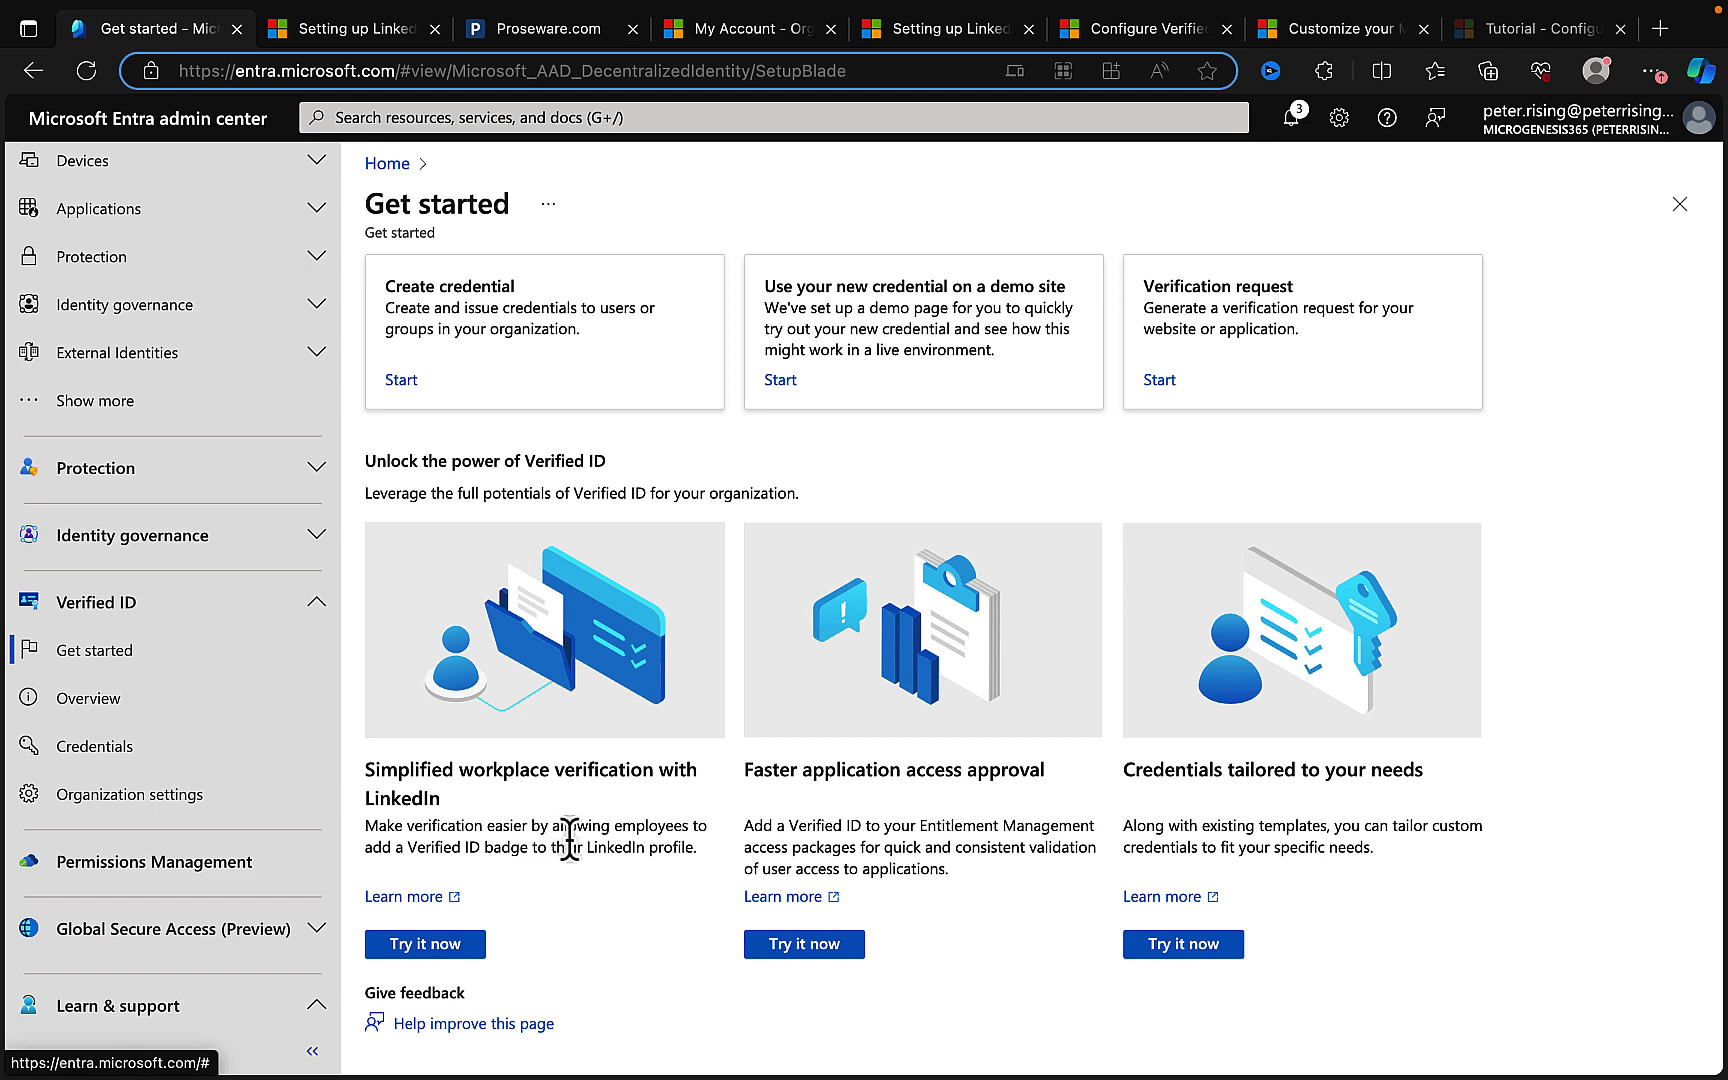
click(364, 34)
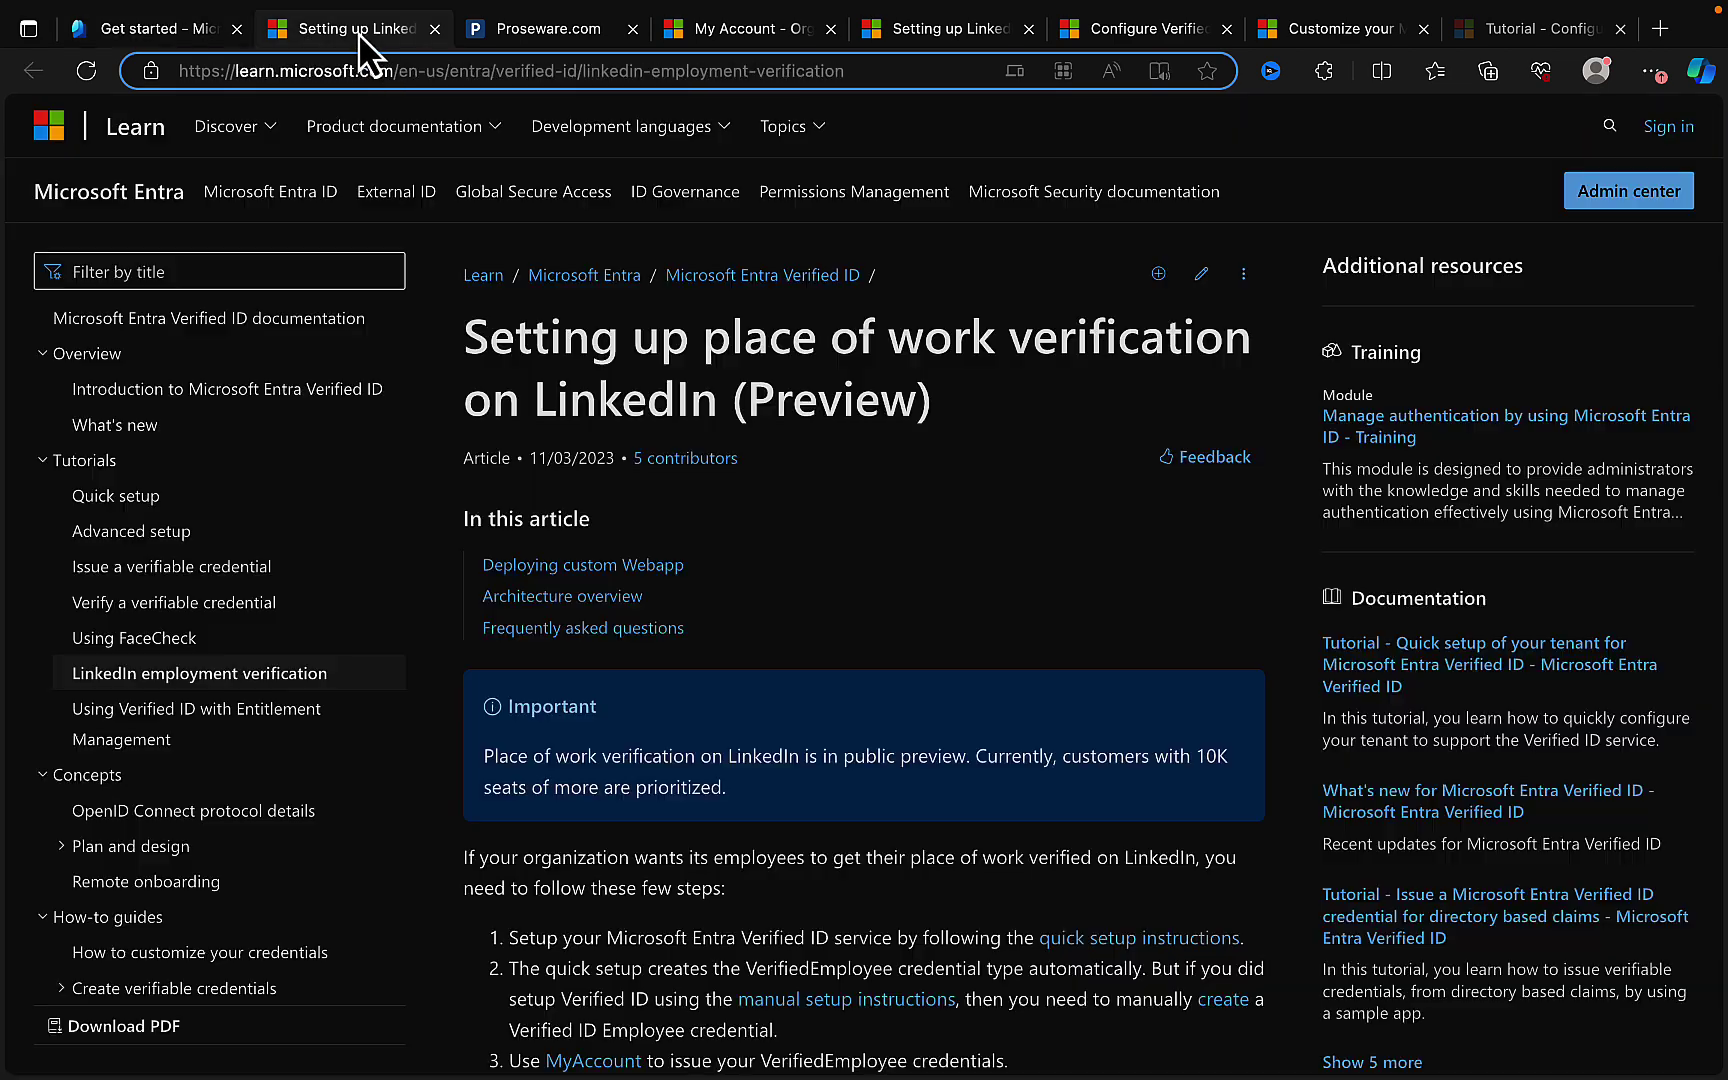
scroll(872, 640, down, 3)
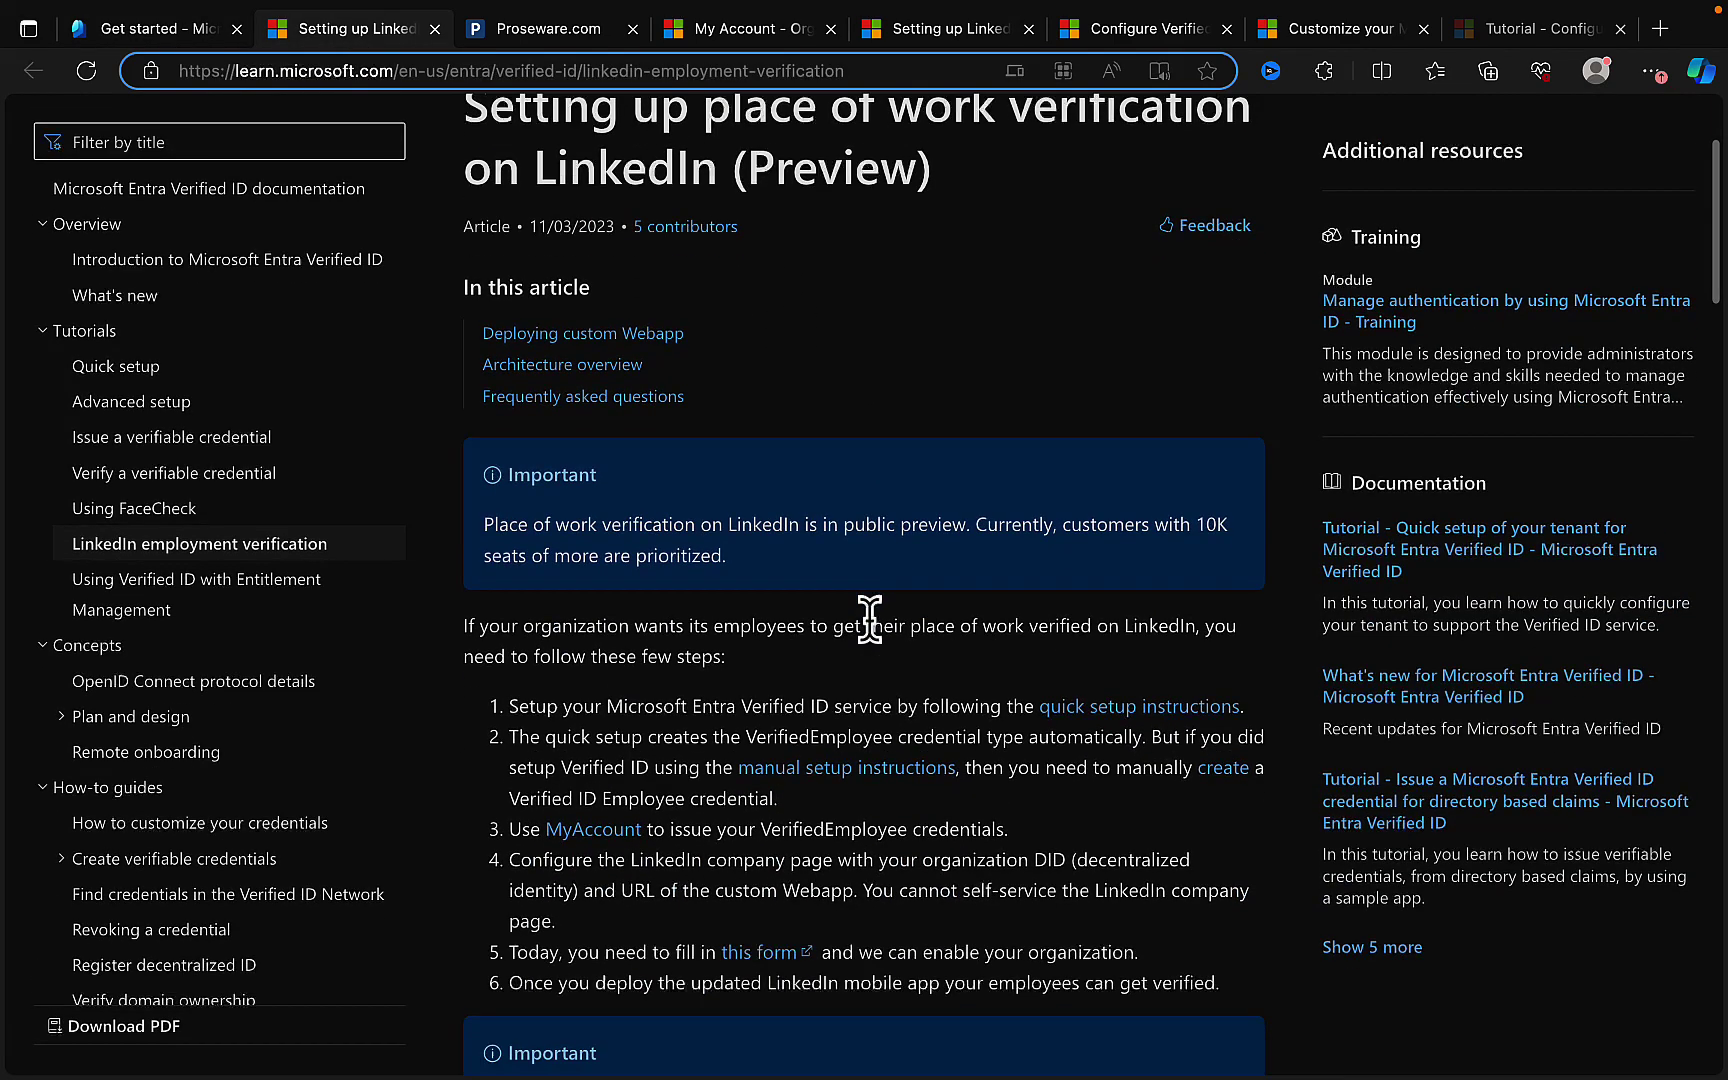
scroll(872, 640, down, 2)
scroll(870, 625, down, 1)
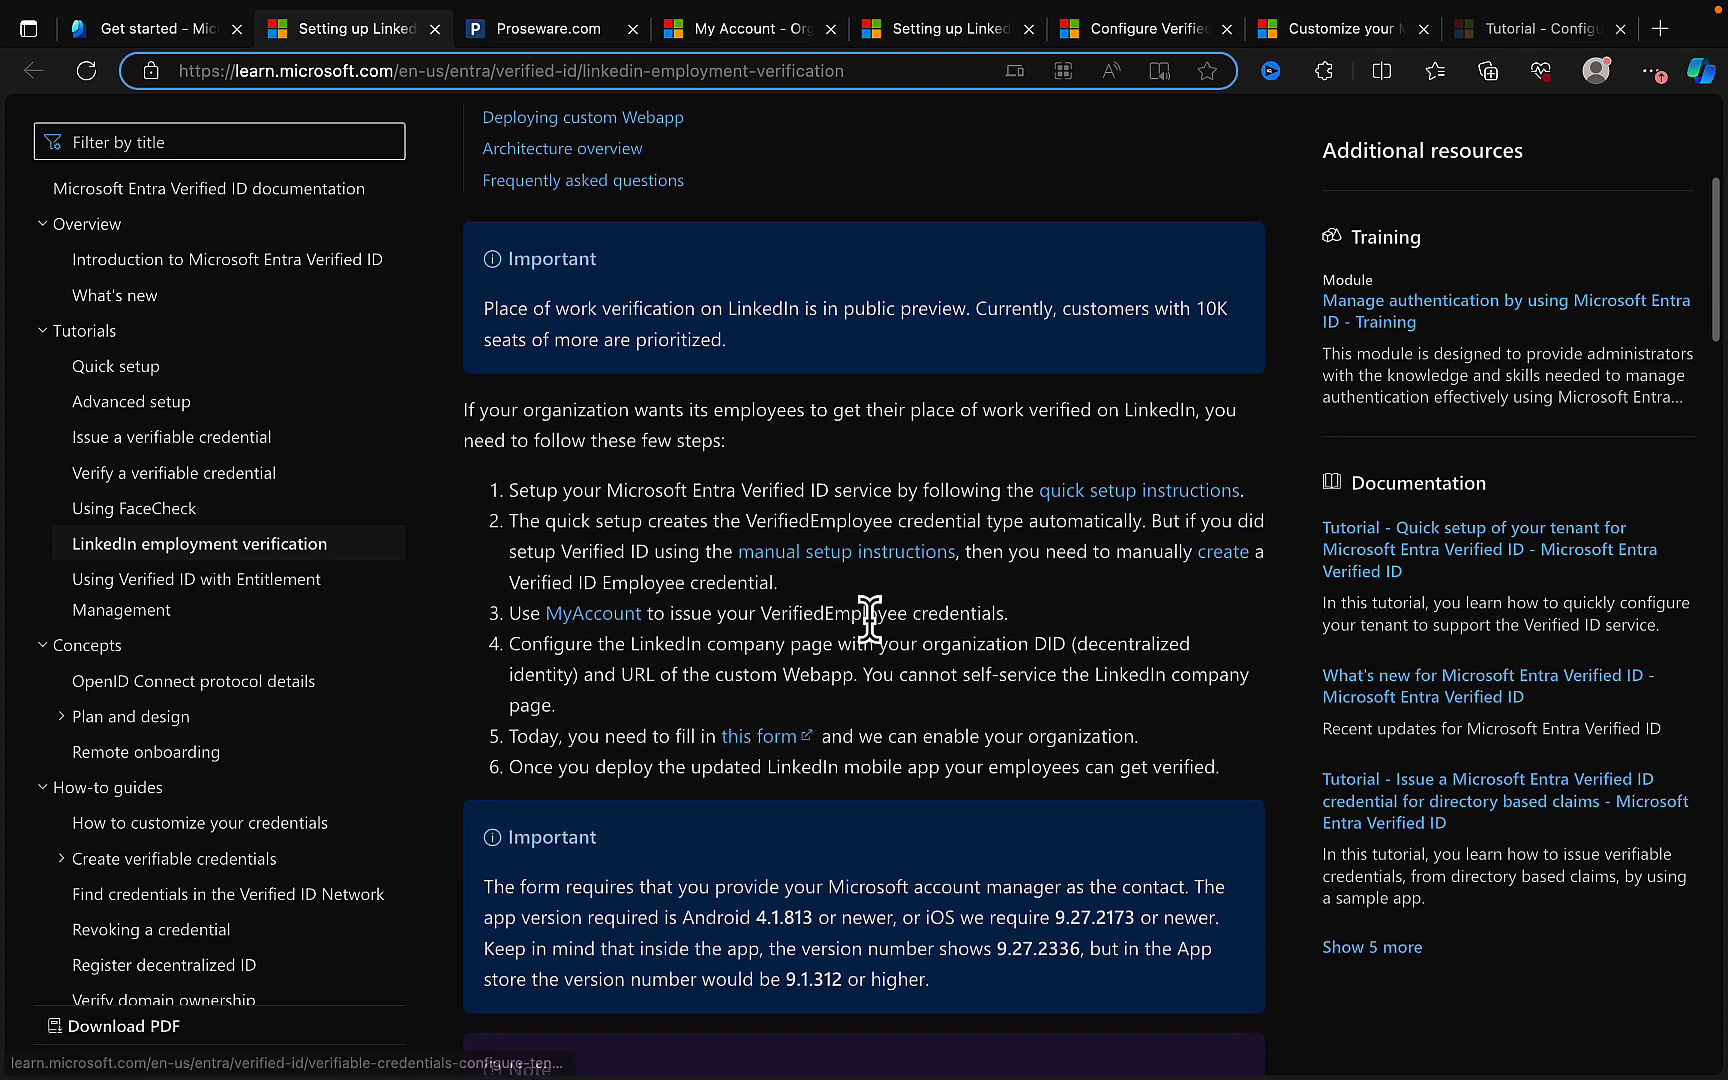
scroll(869, 620, down, 1)
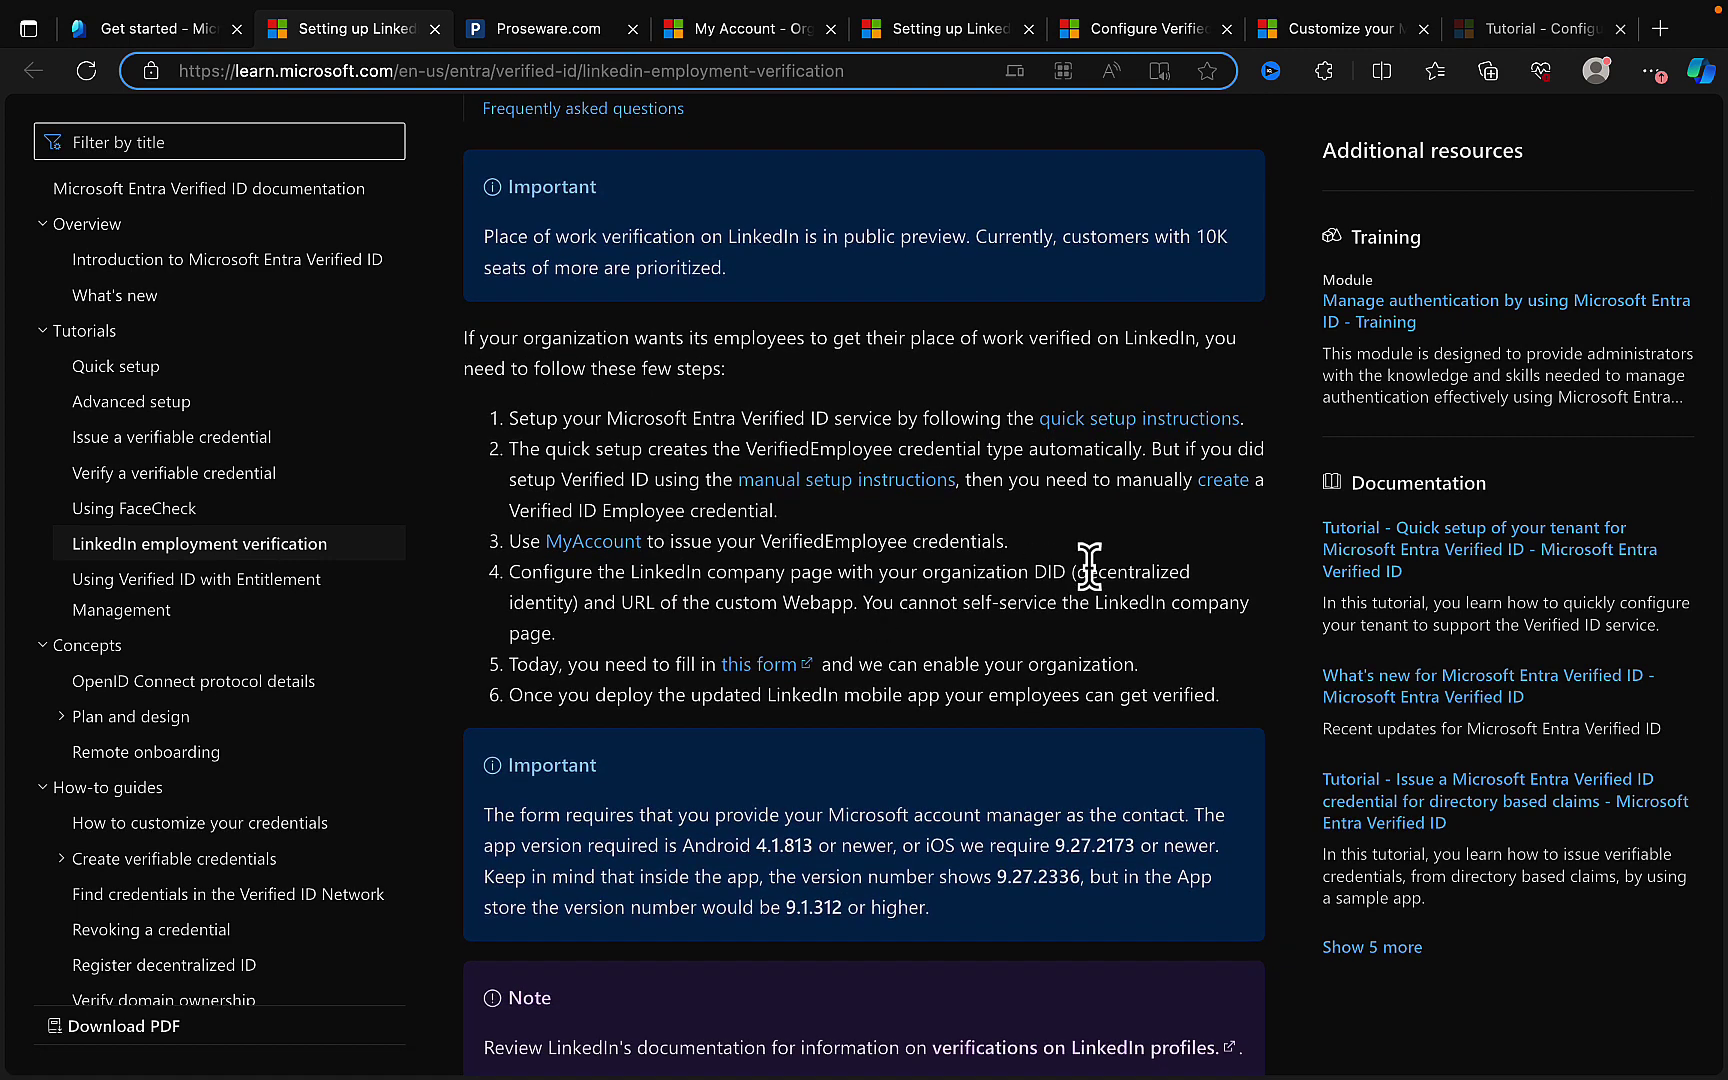
scroll(1040, 580, down, 1)
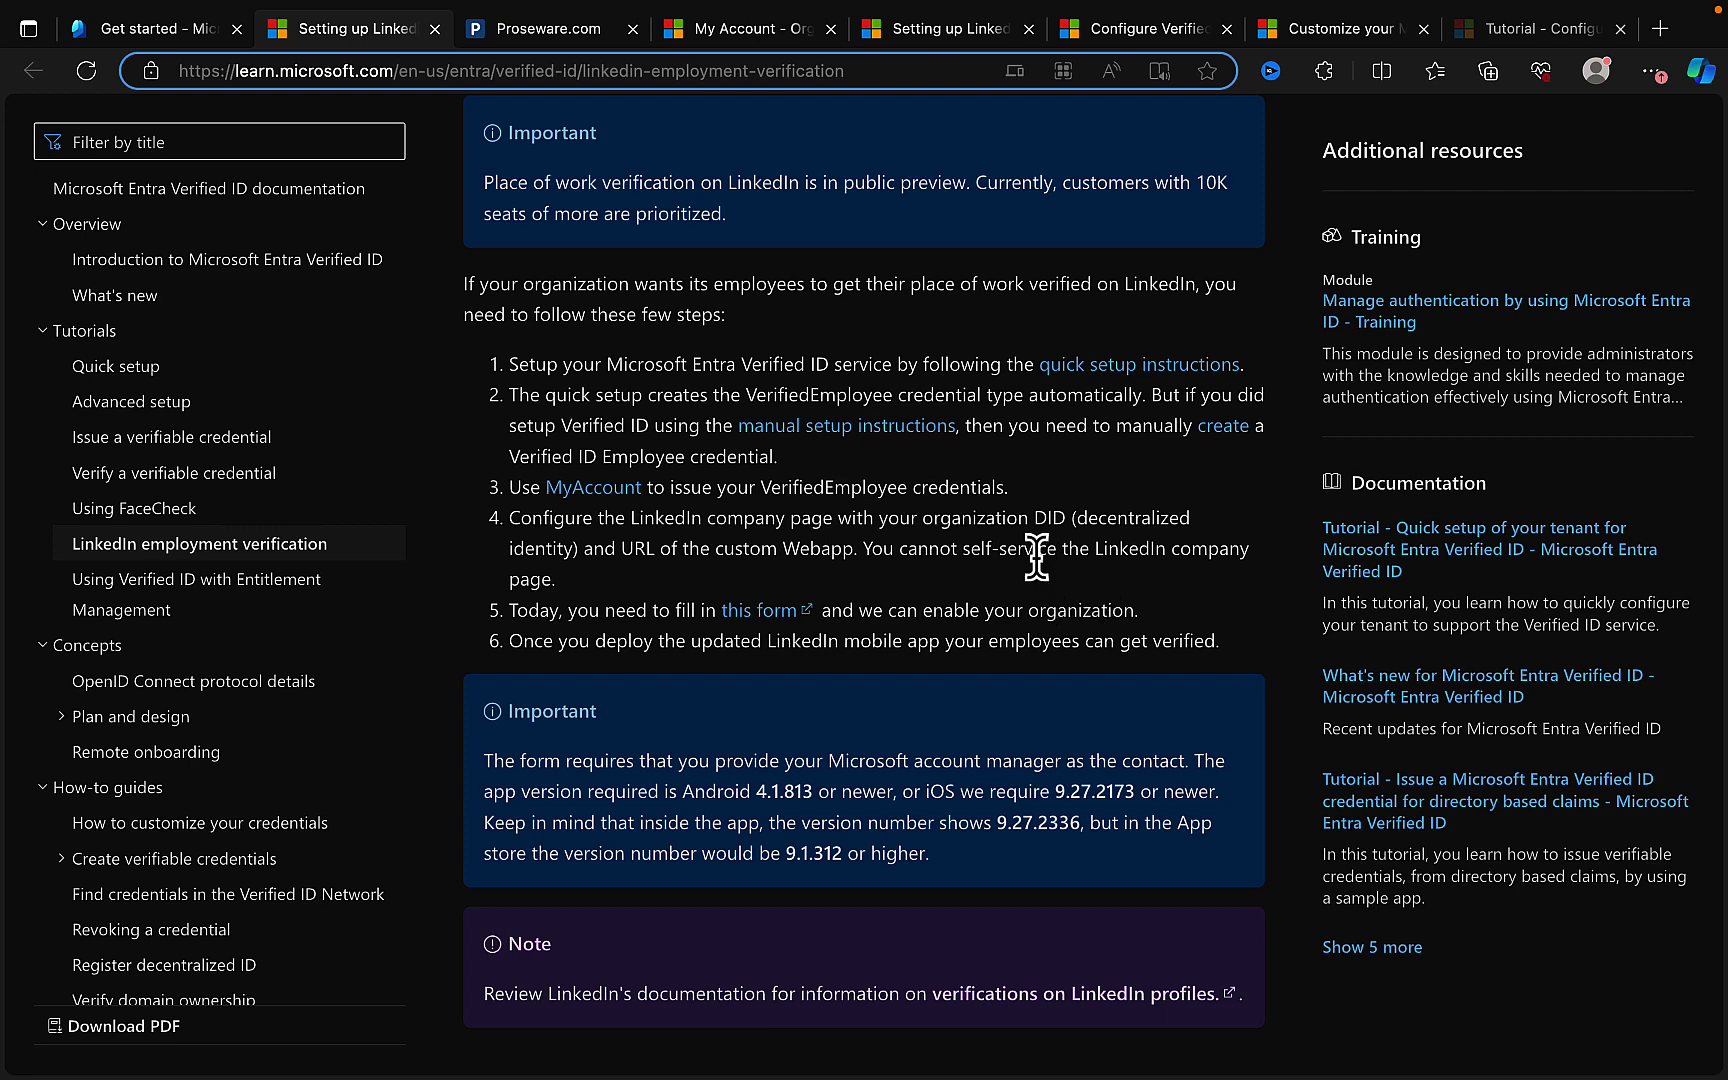
scroll(1036, 560, down, 1)
scroll(1038, 565, down, 4)
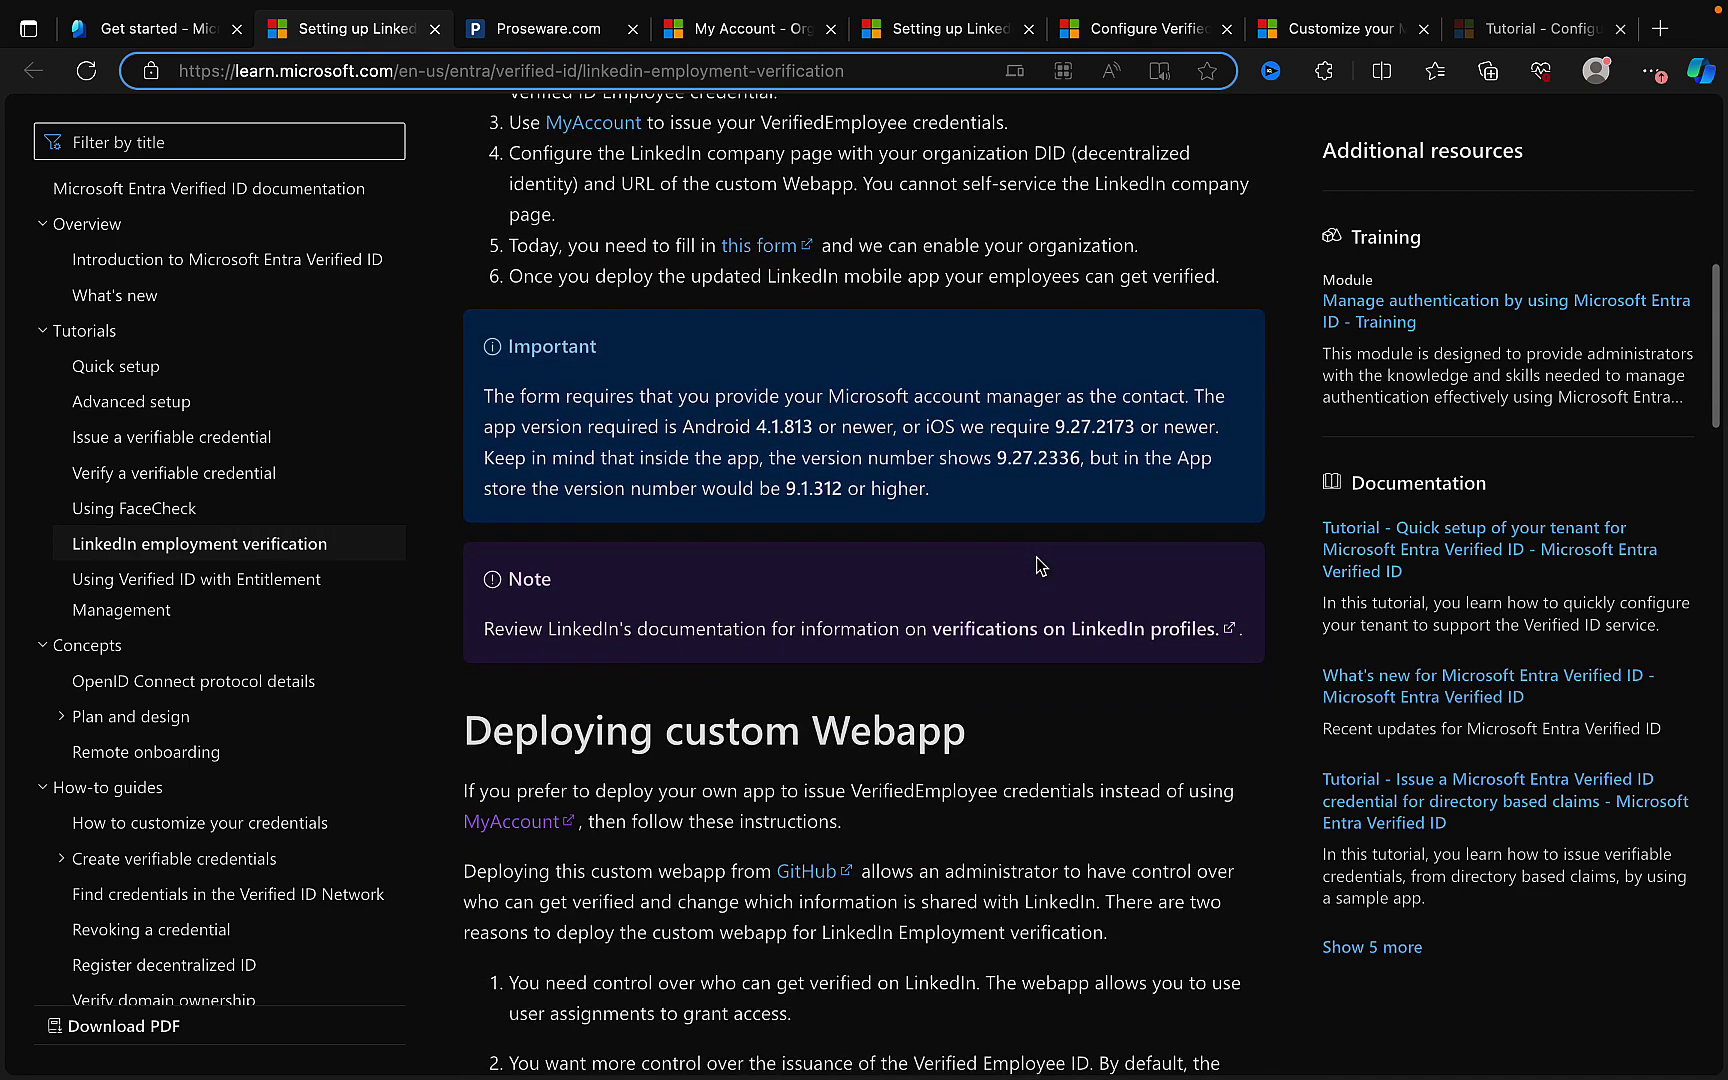
scroll(1038, 565, down, 2)
scroll(1038, 565, down, 4)
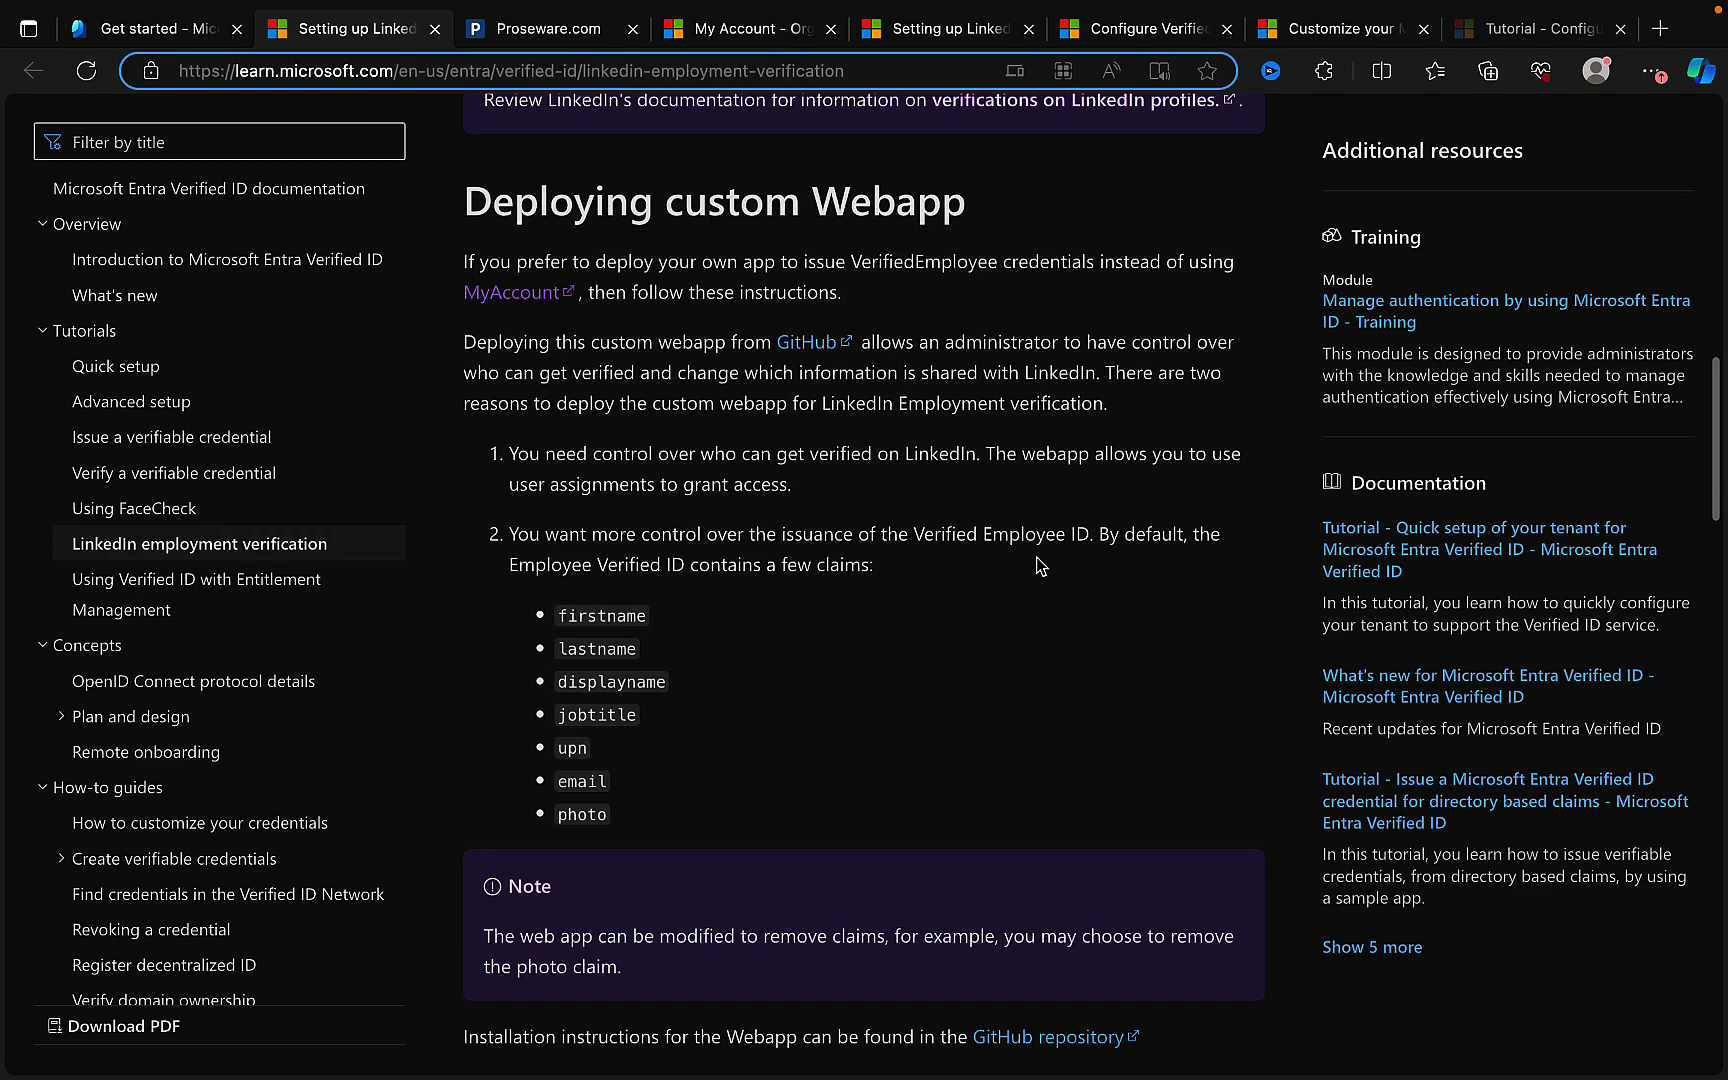
scroll(1040, 566, down, 2)
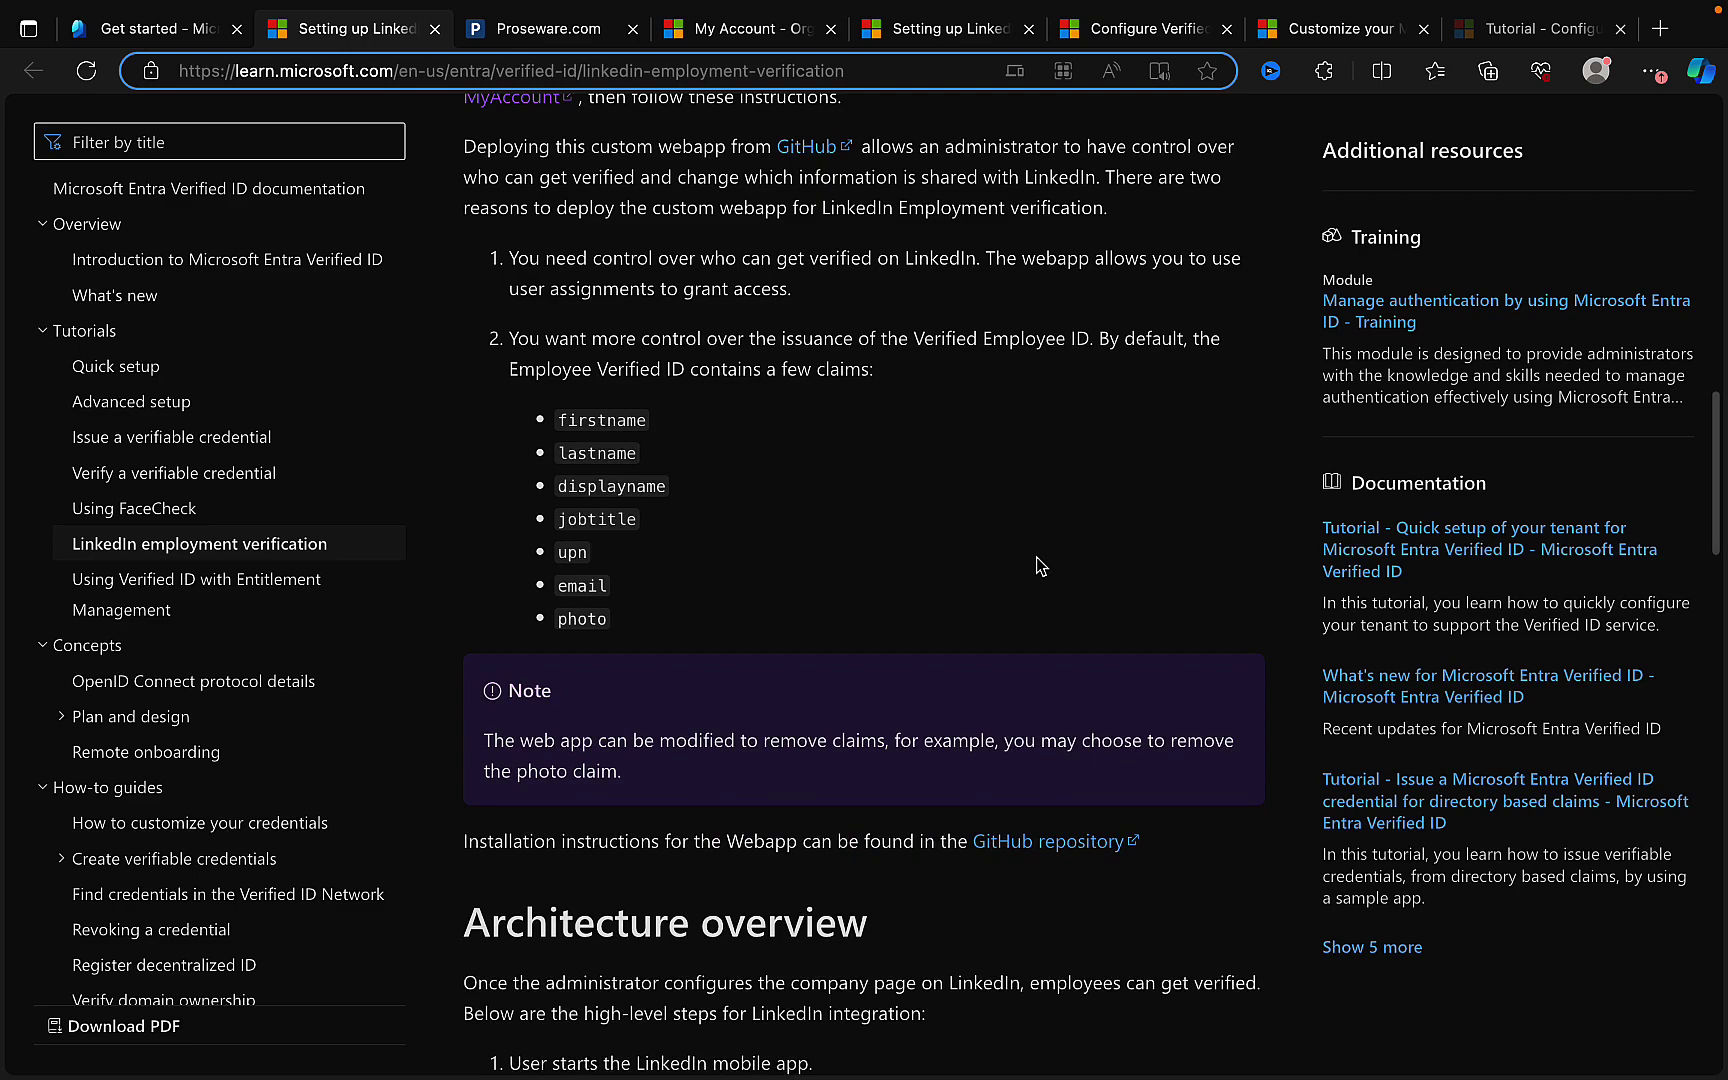
scroll(1040, 566, down, 1)
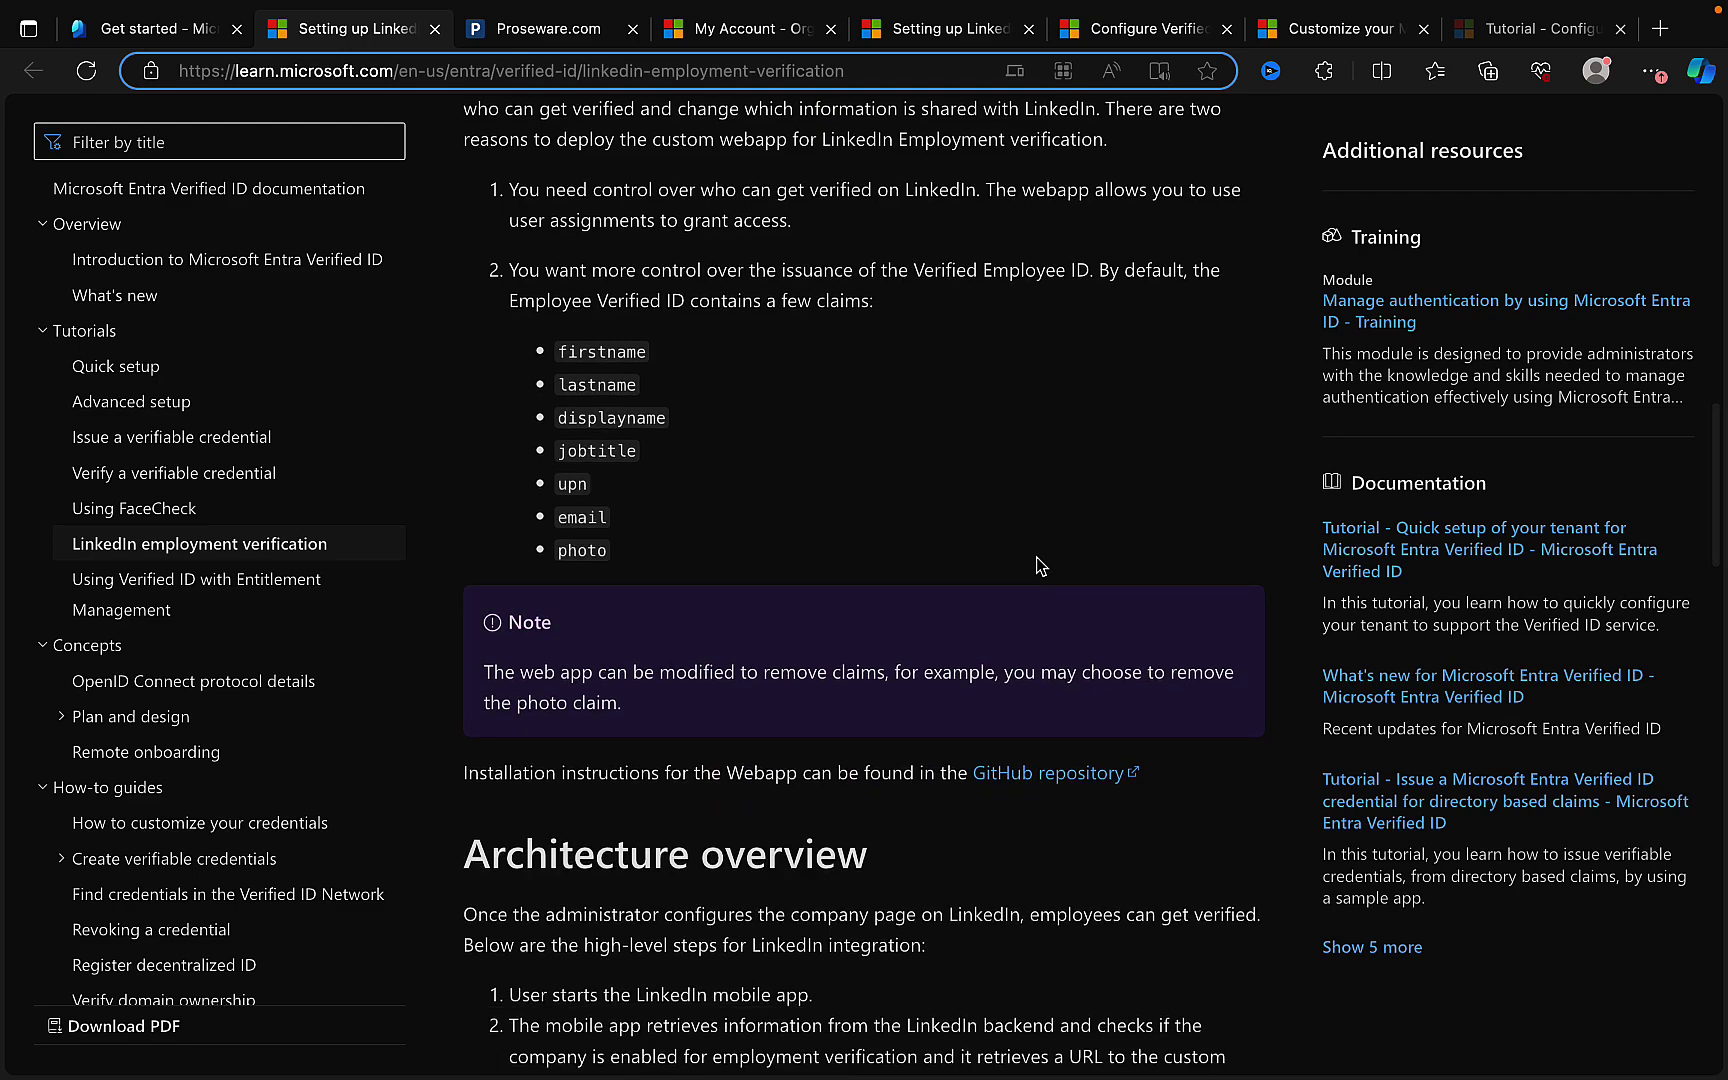
scroll(1040, 566, down, 1)
scroll(1040, 566, up, 12)
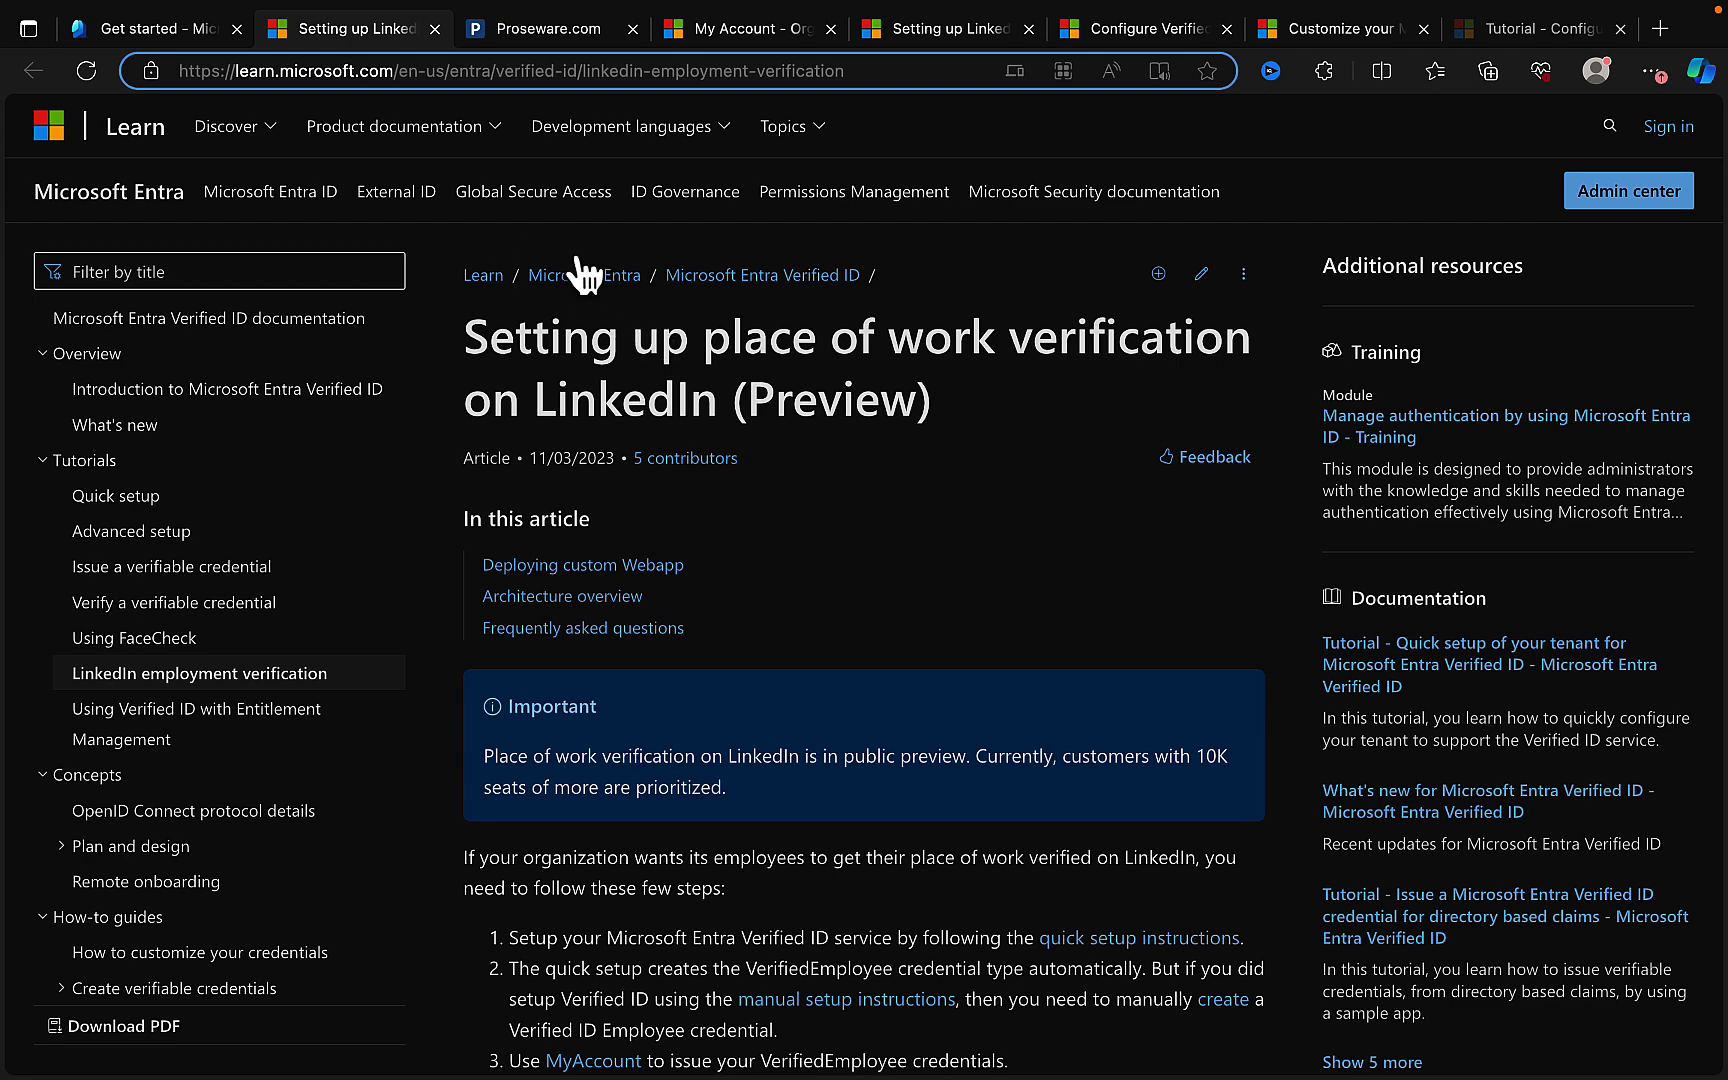
click(200, 30)
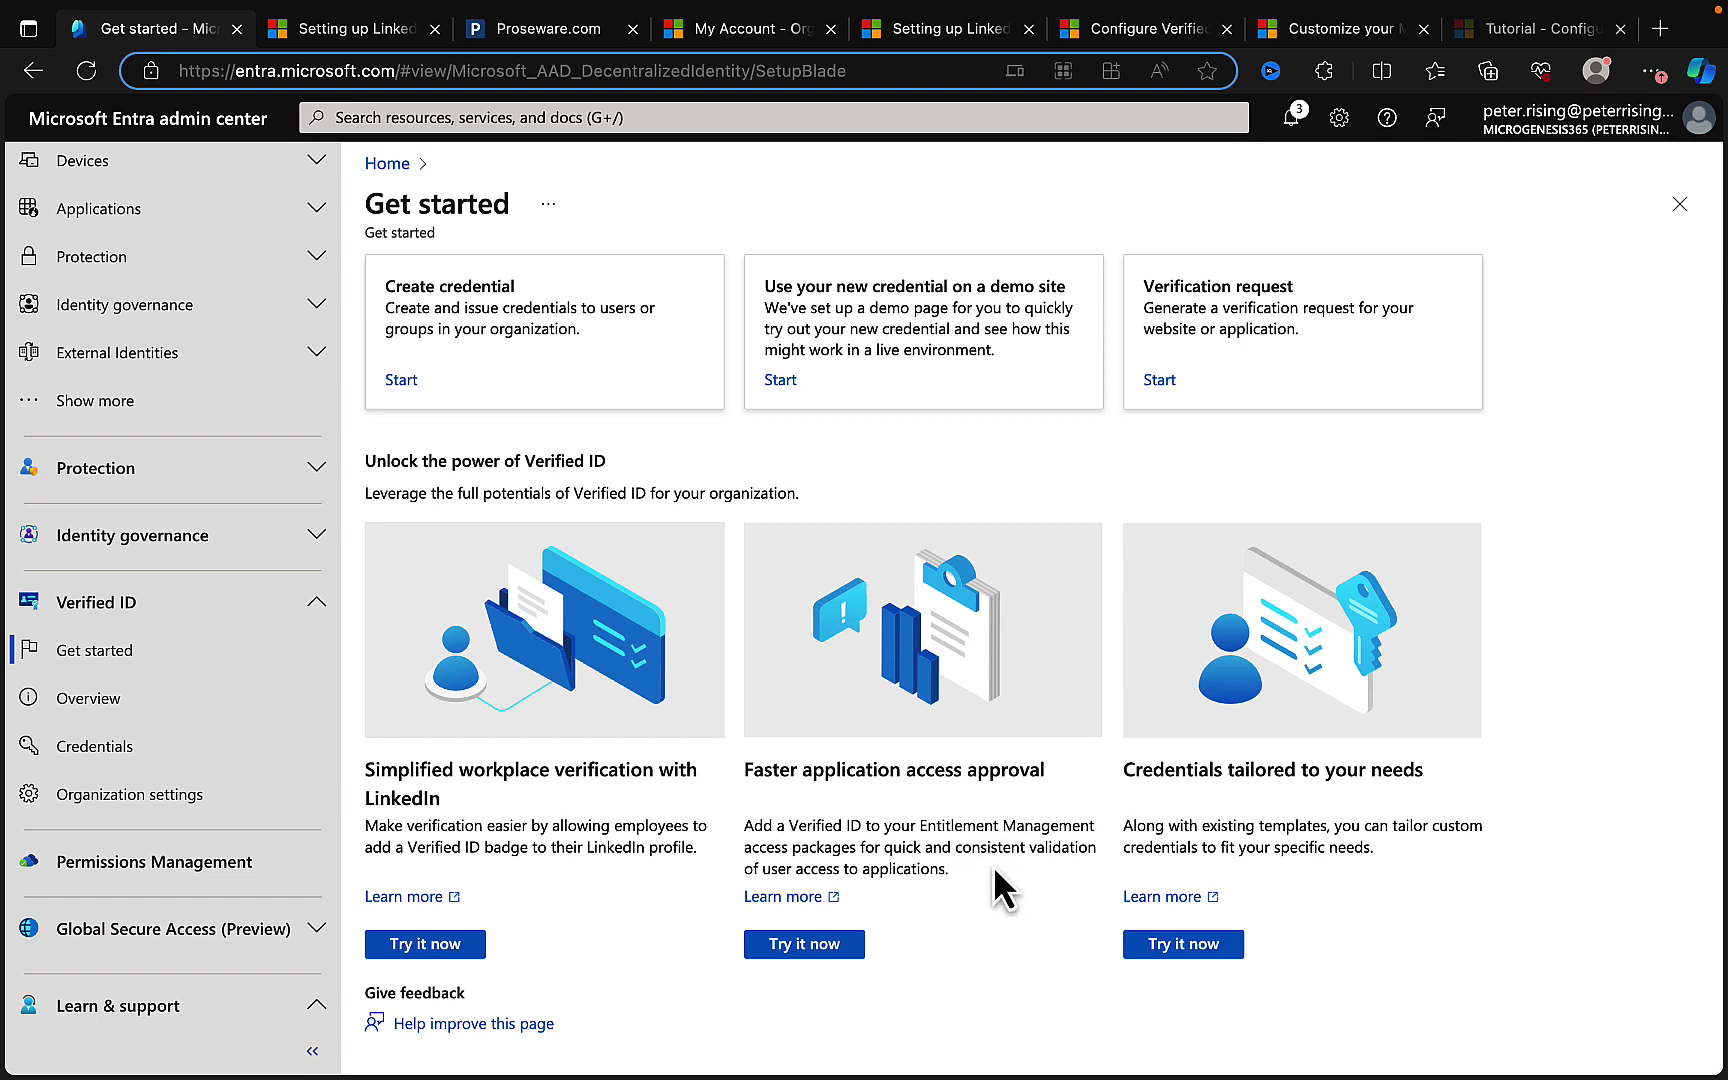
View the access packages Warehouse AP and Test Package in a new tab, then return to Get started
click(800, 945)
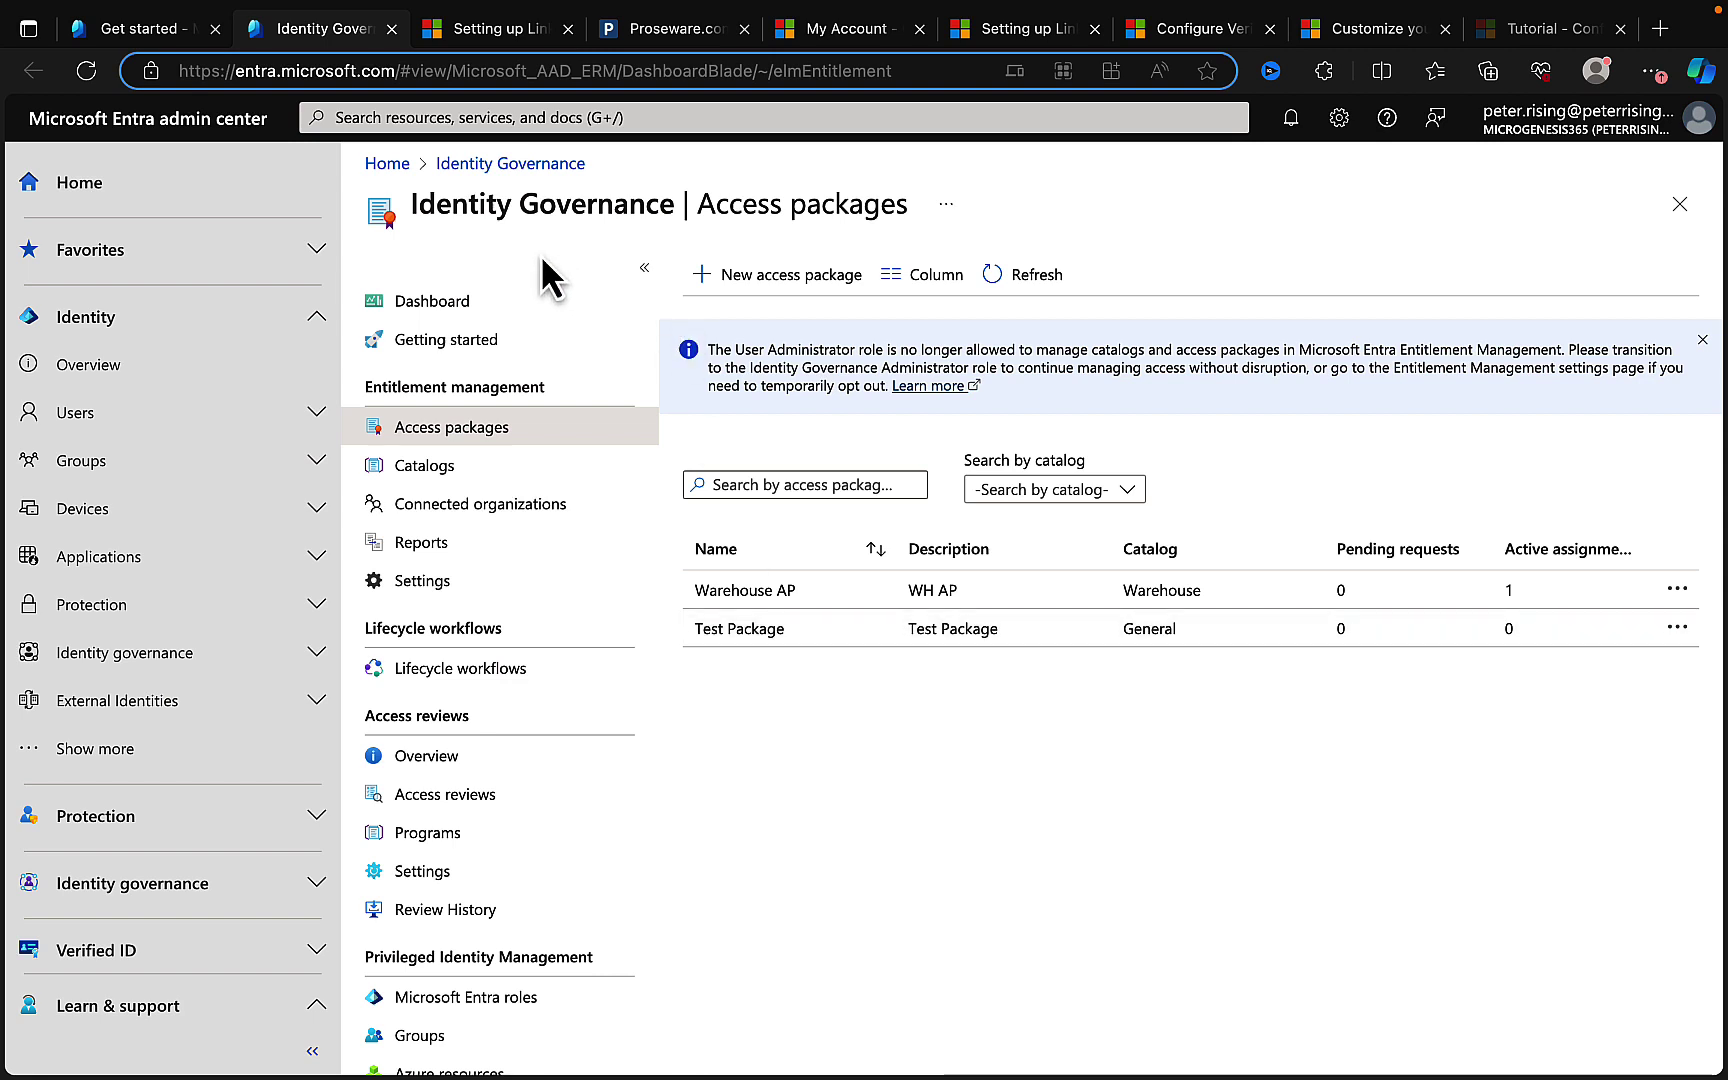
click(147, 30)
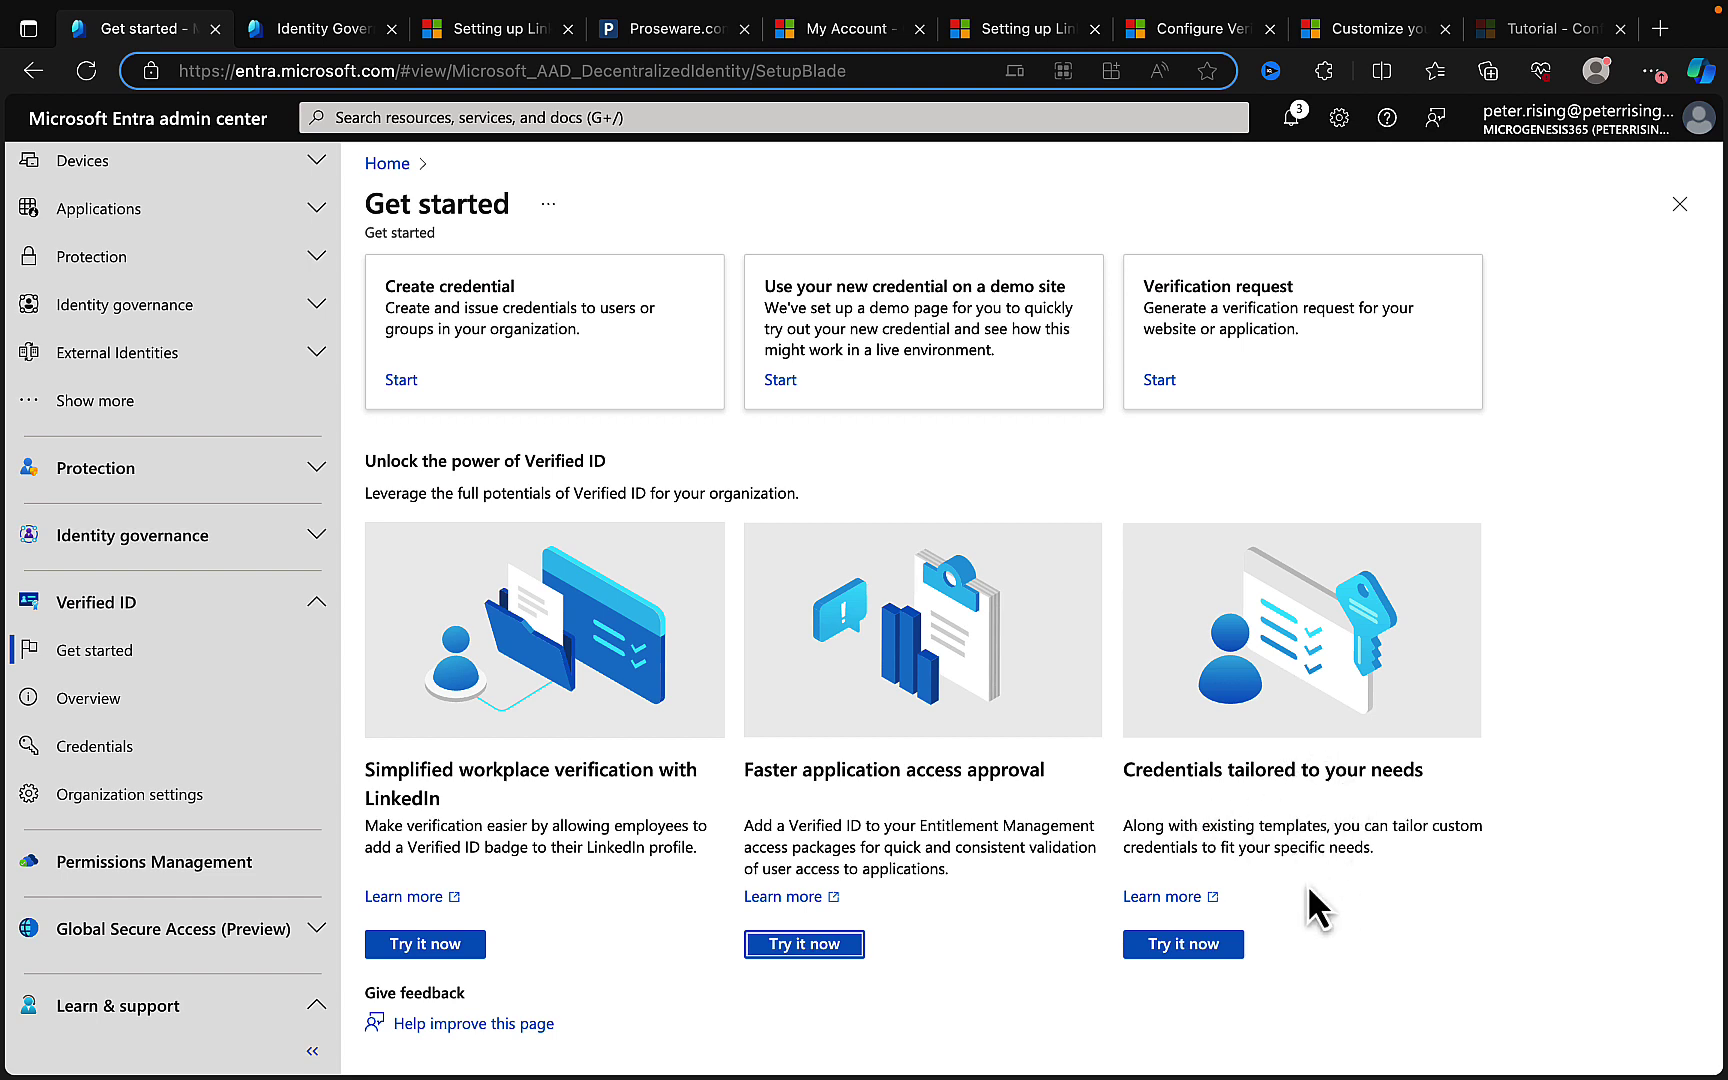
Choose Custom credential under 'Credentials tailored to your needs' and proceed to the Create a new credential form
click(1187, 945)
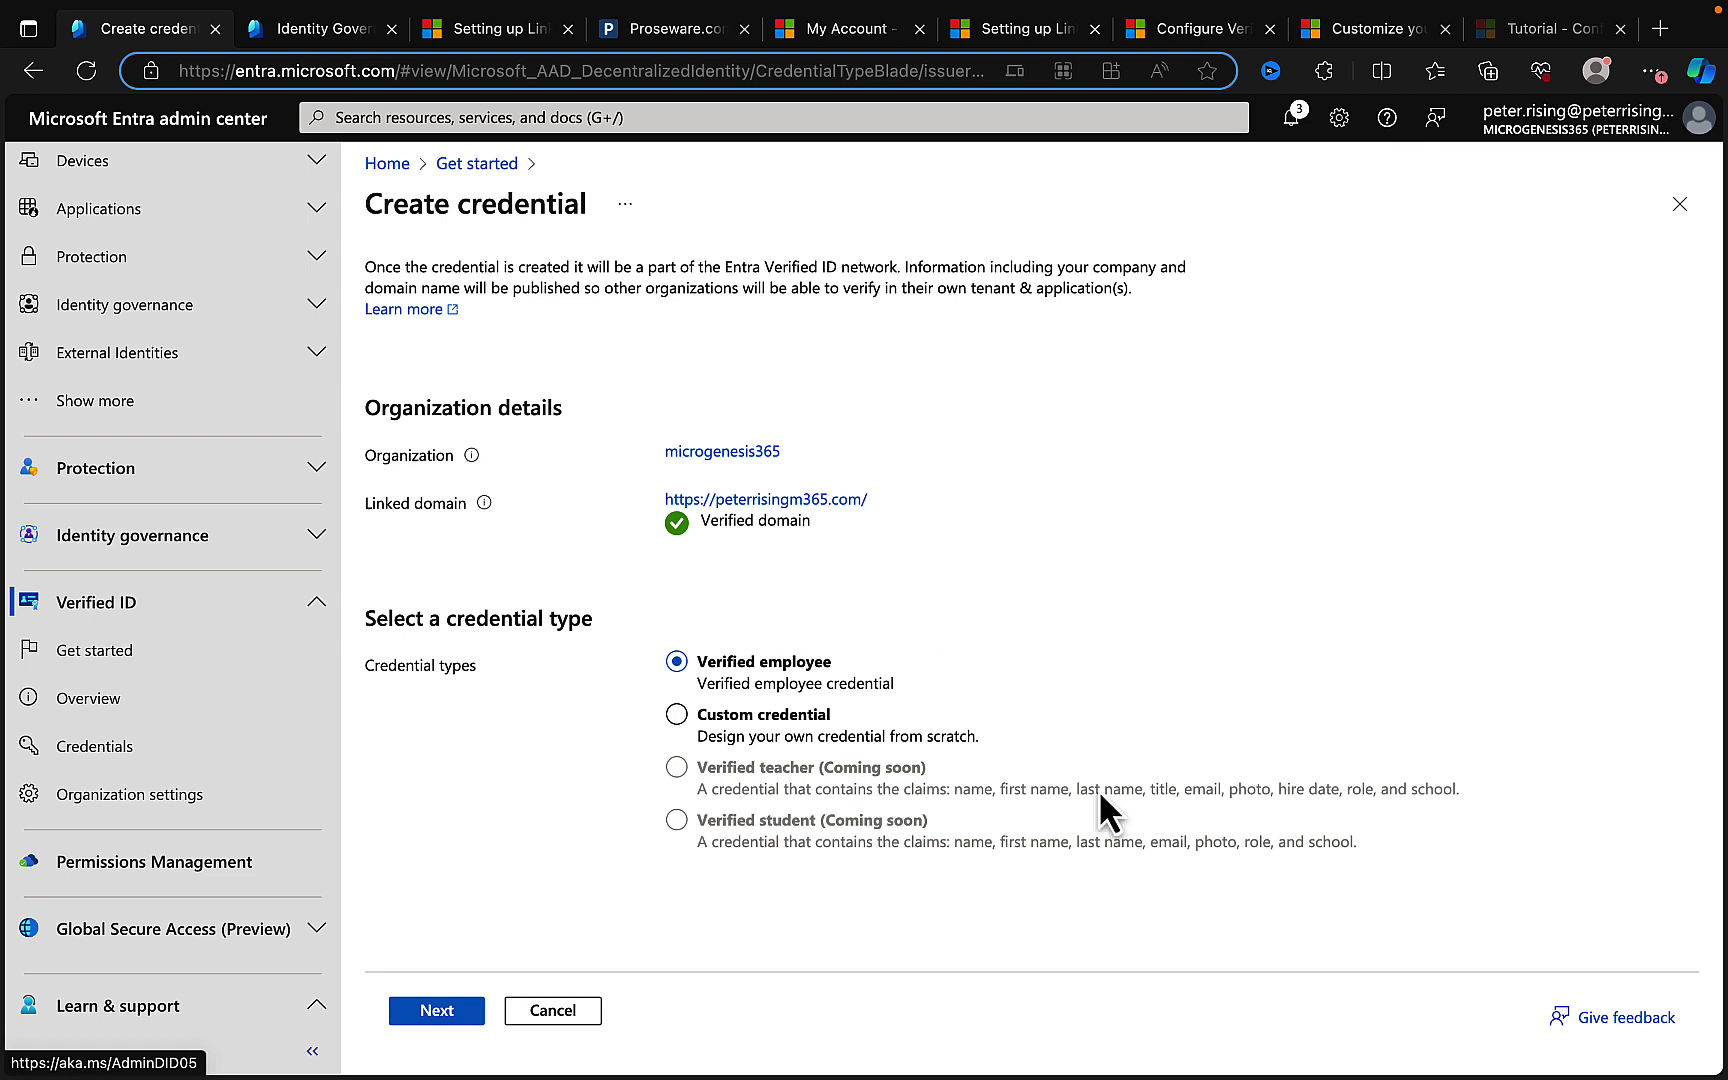
click(677, 714)
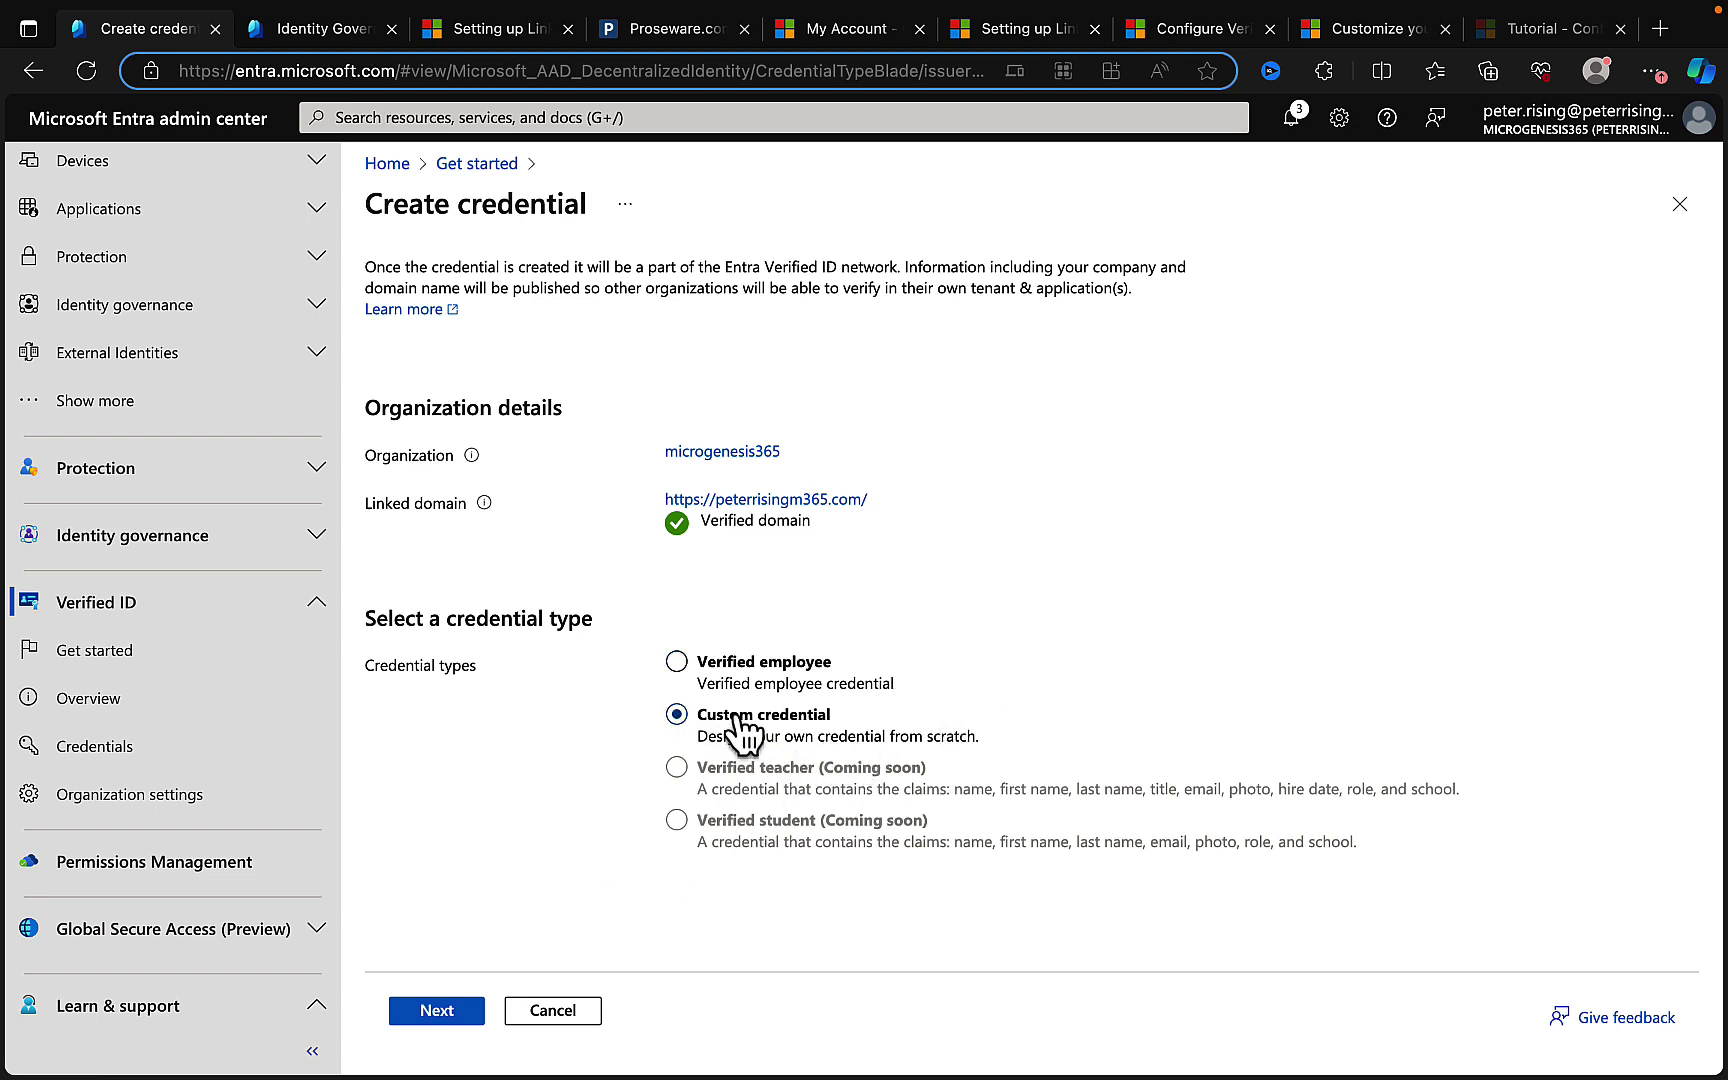
click(436, 1013)
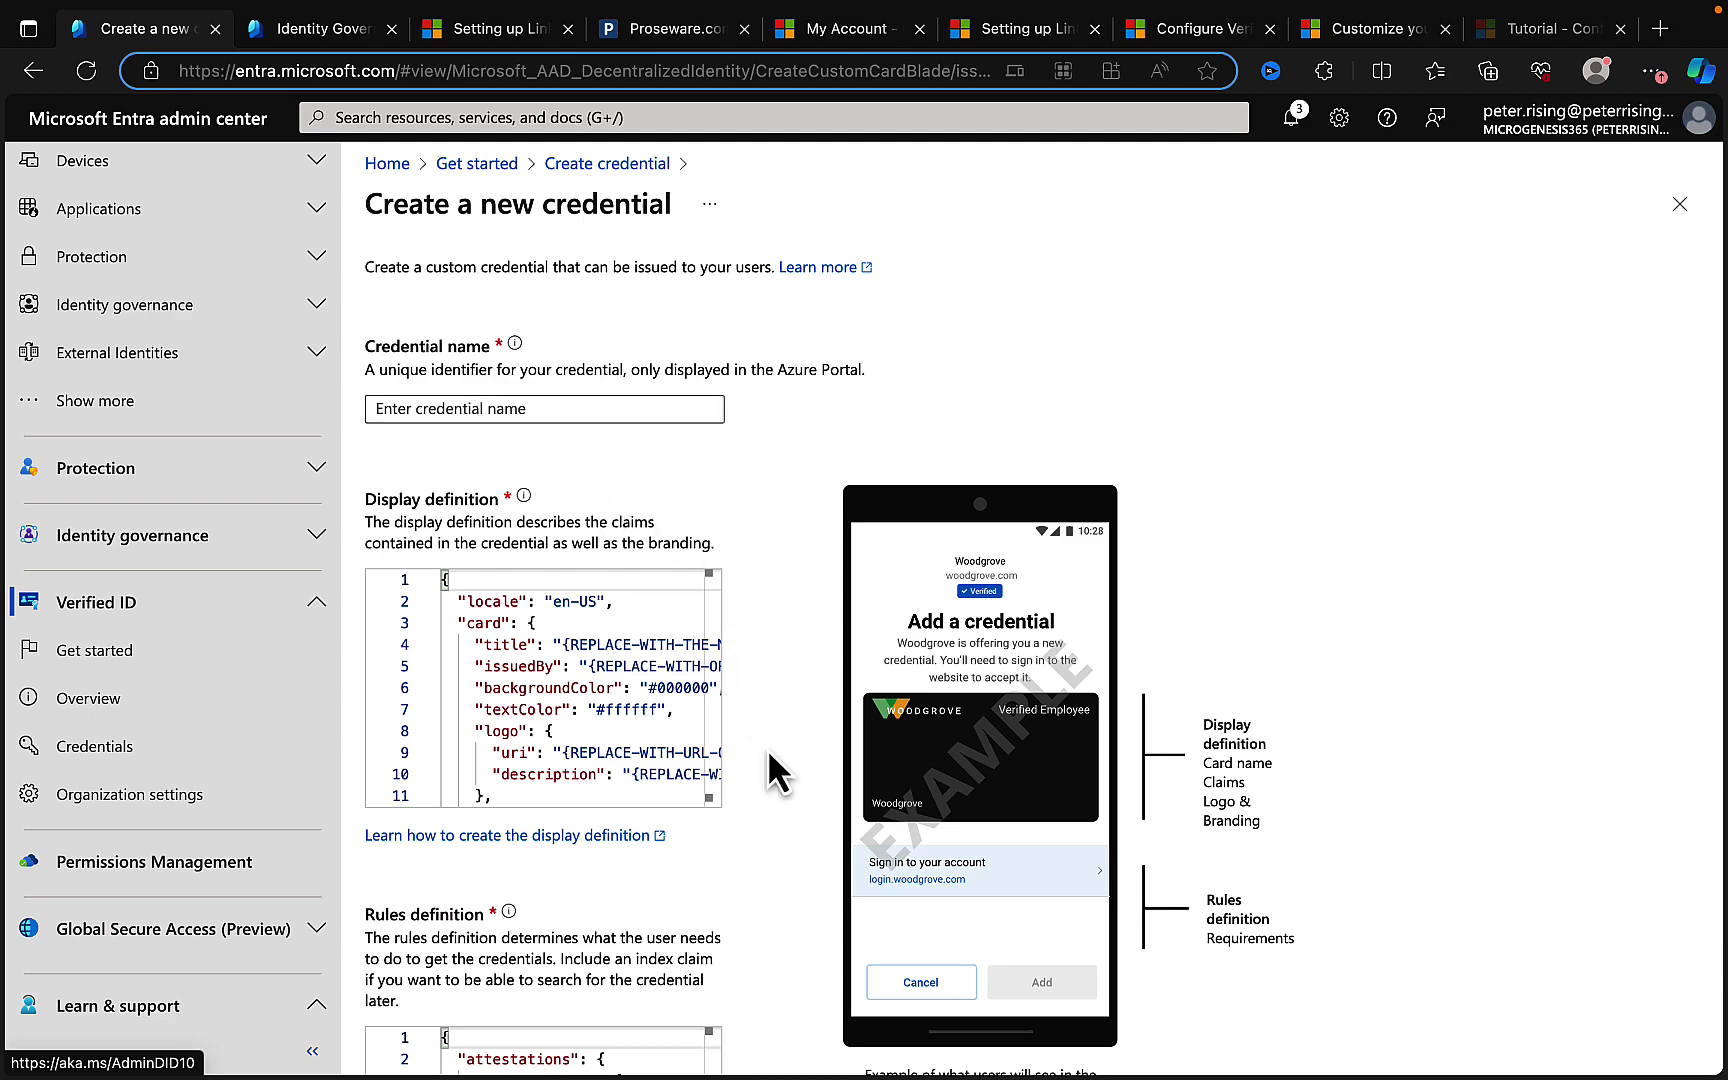
scroll(767, 748, down, 2)
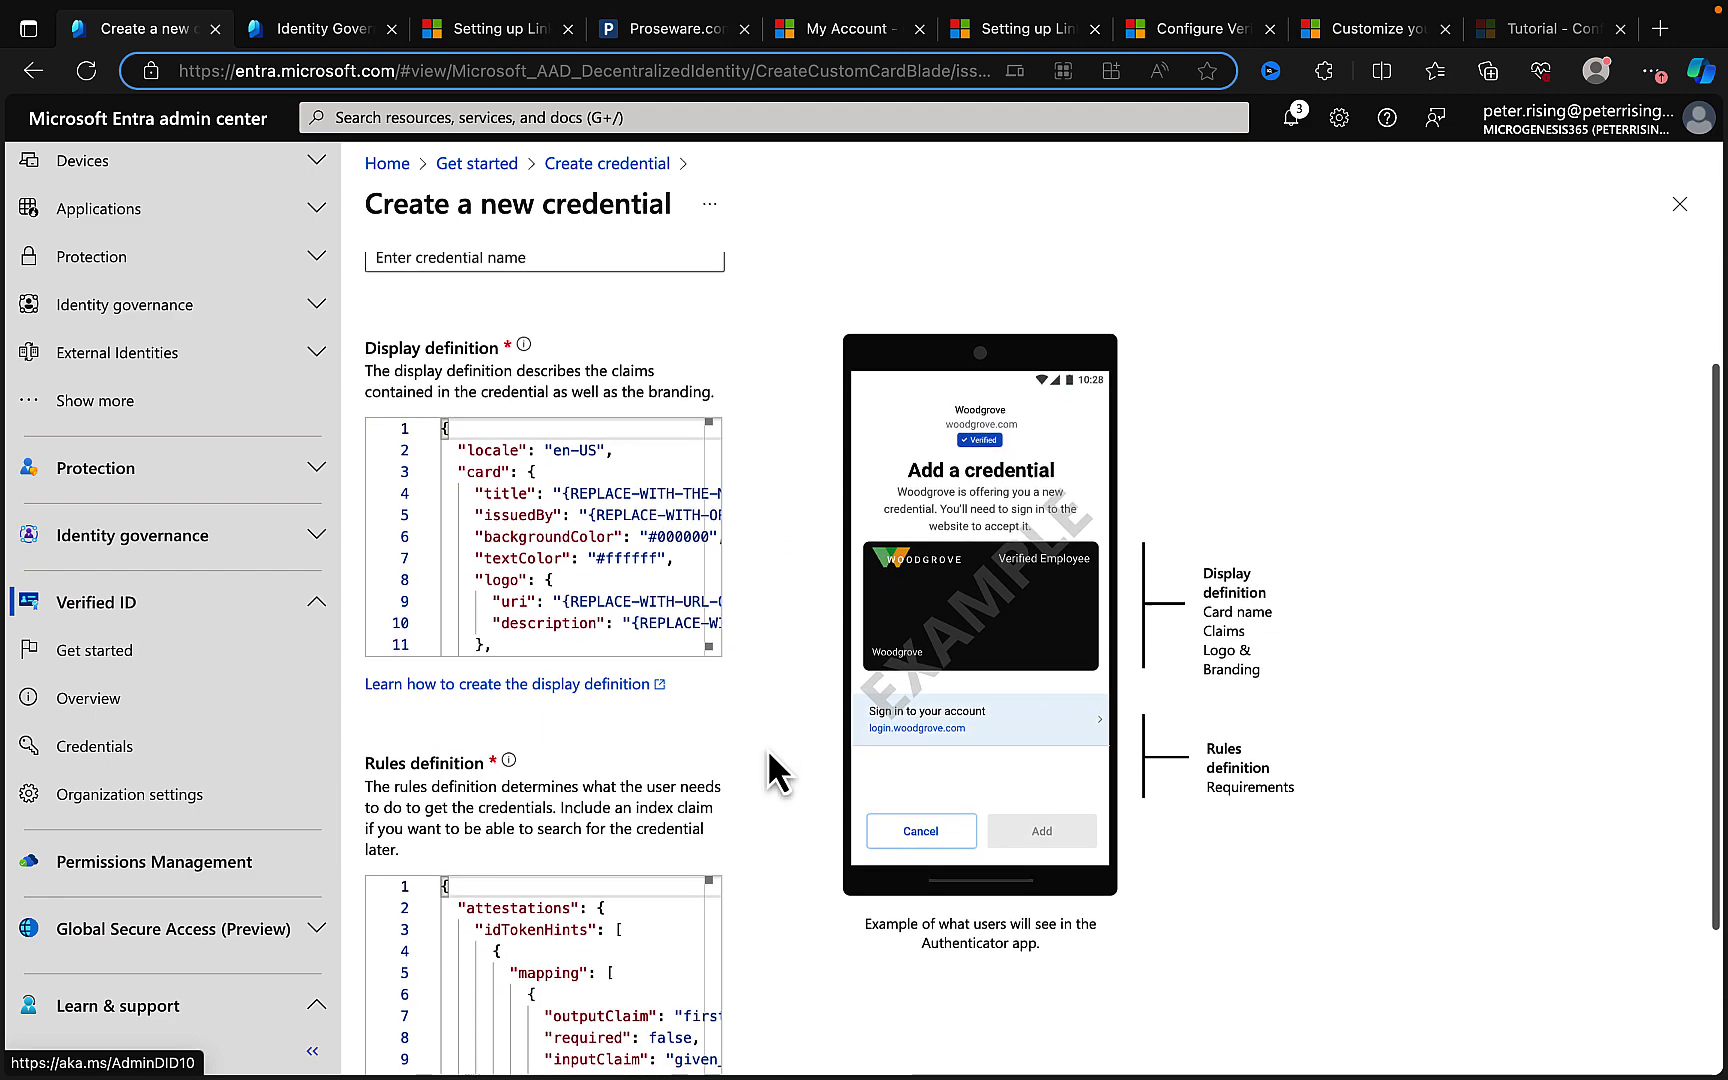
scroll(767, 748, down, 1)
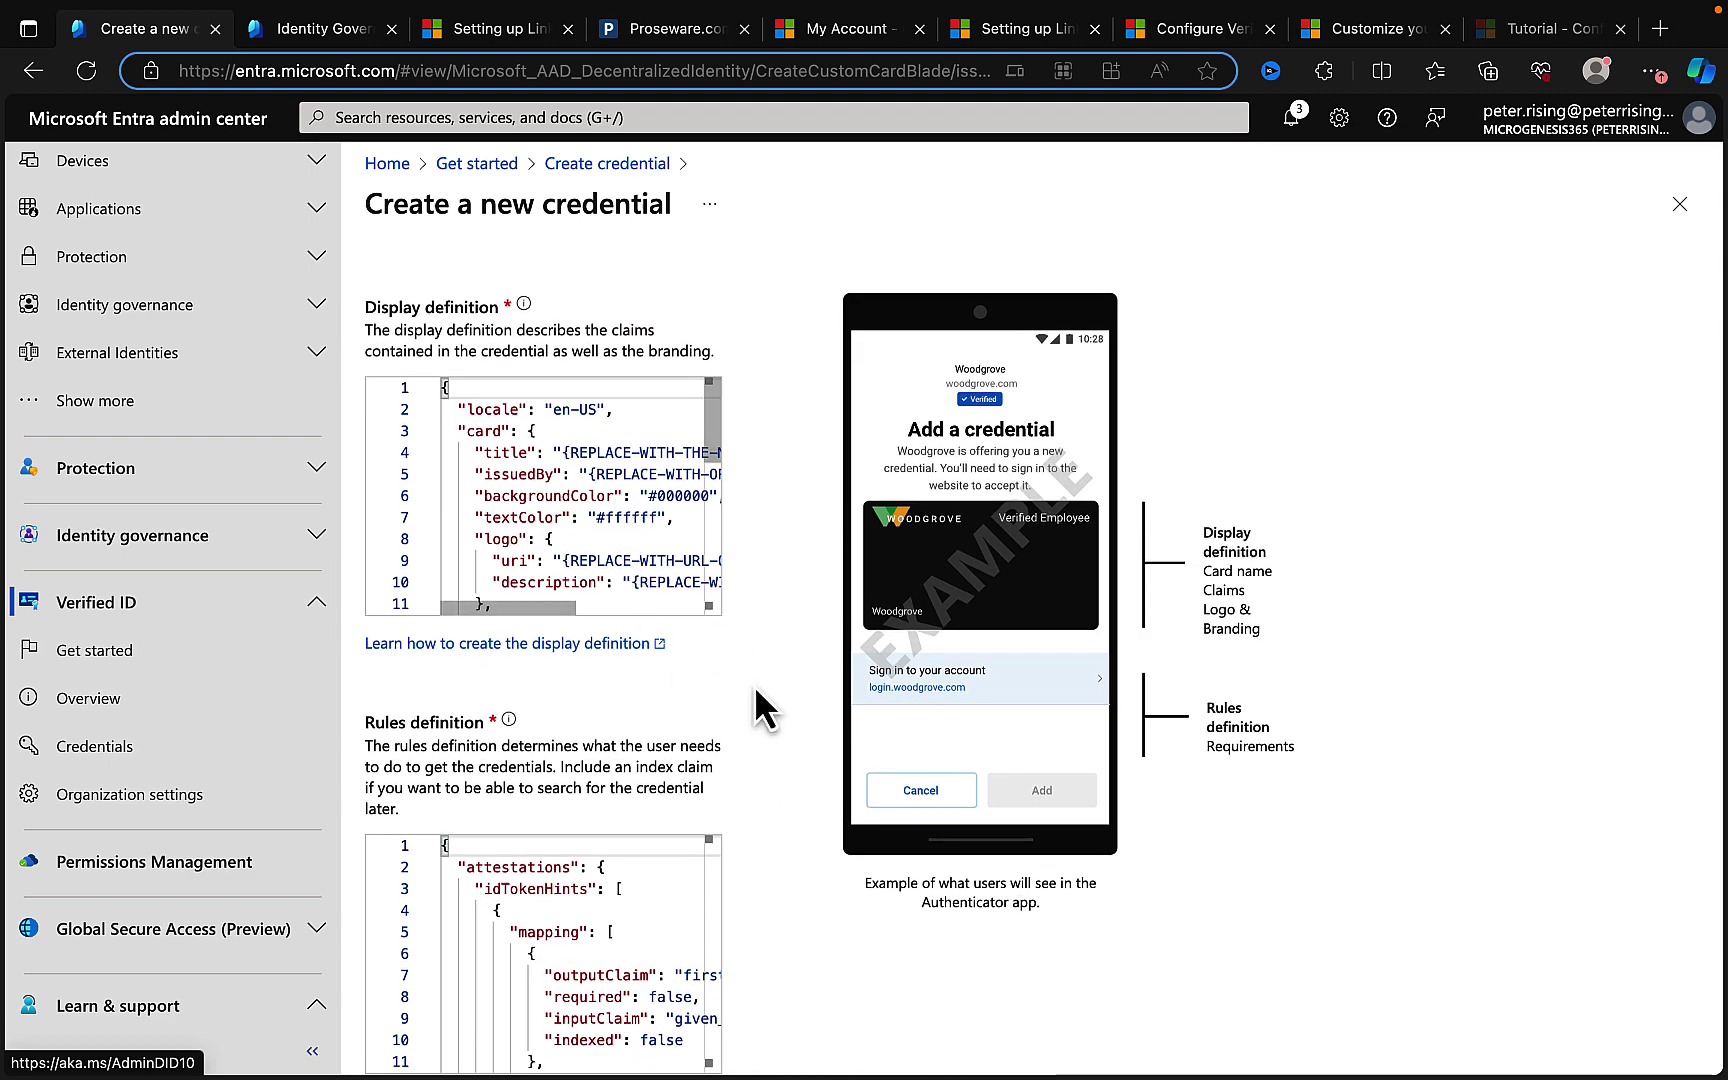
scroll(788, 782, down, 2)
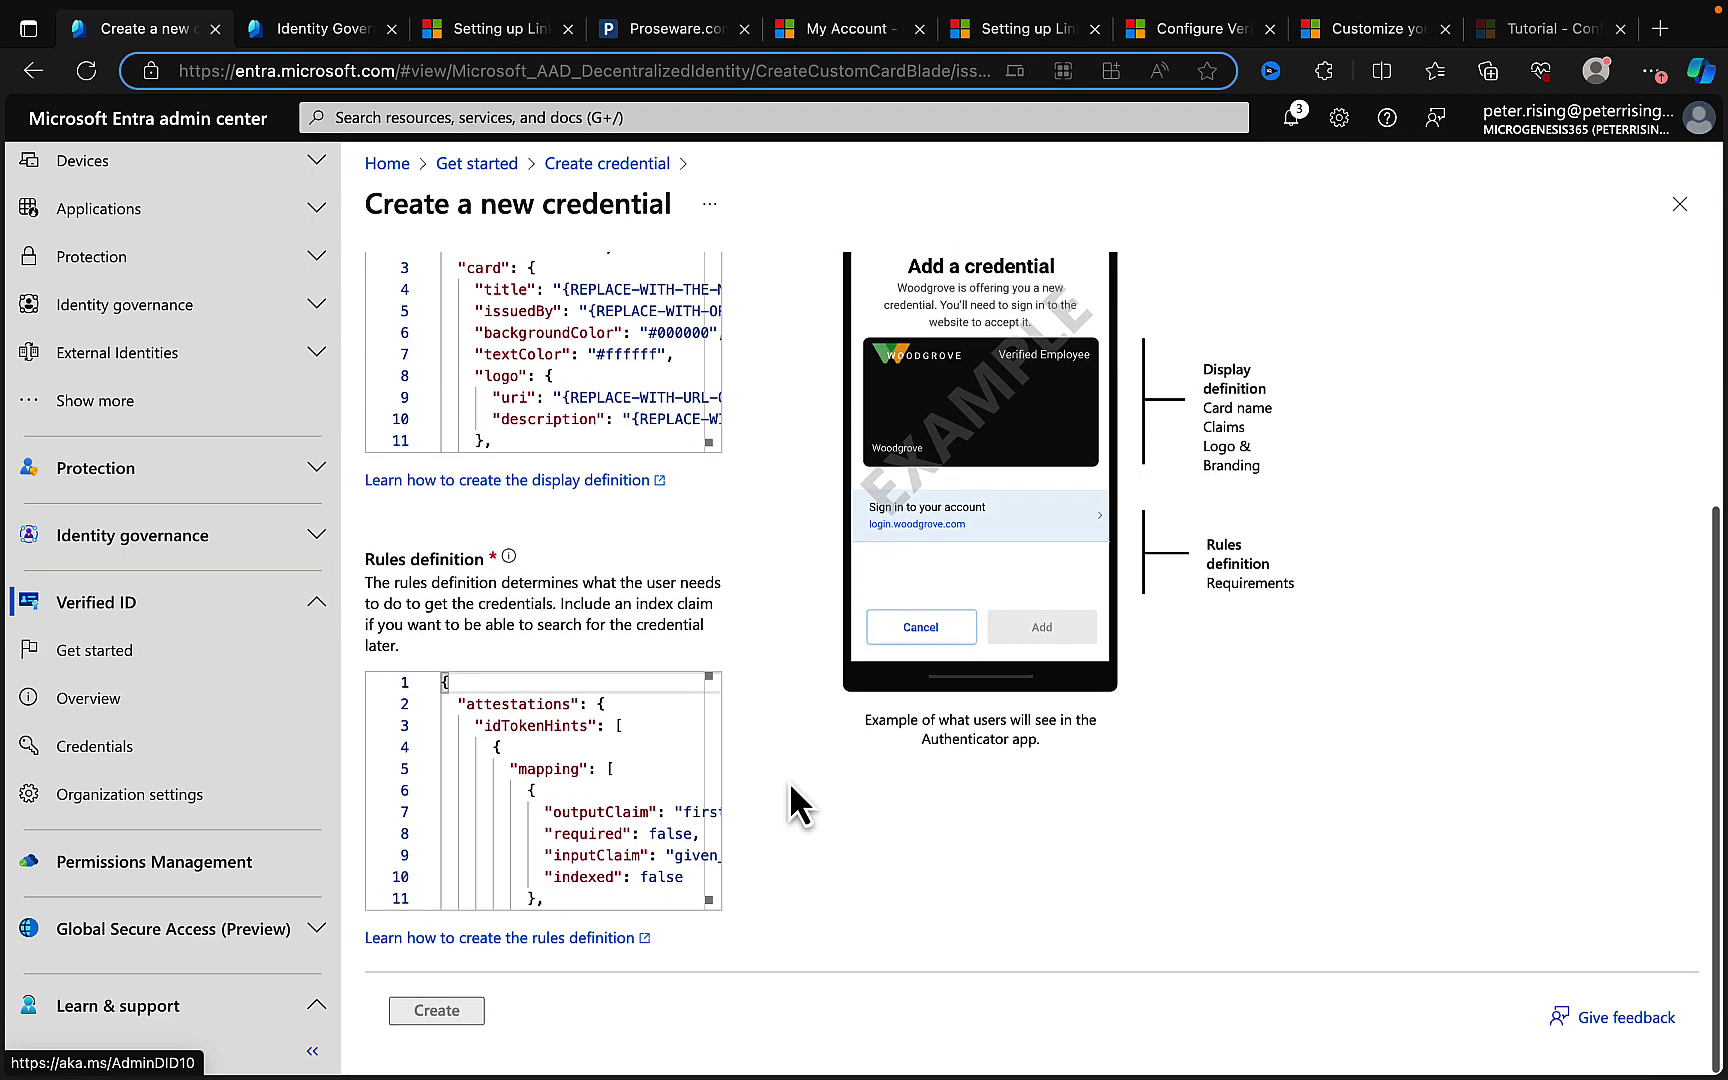
scroll(788, 782, up, 4)
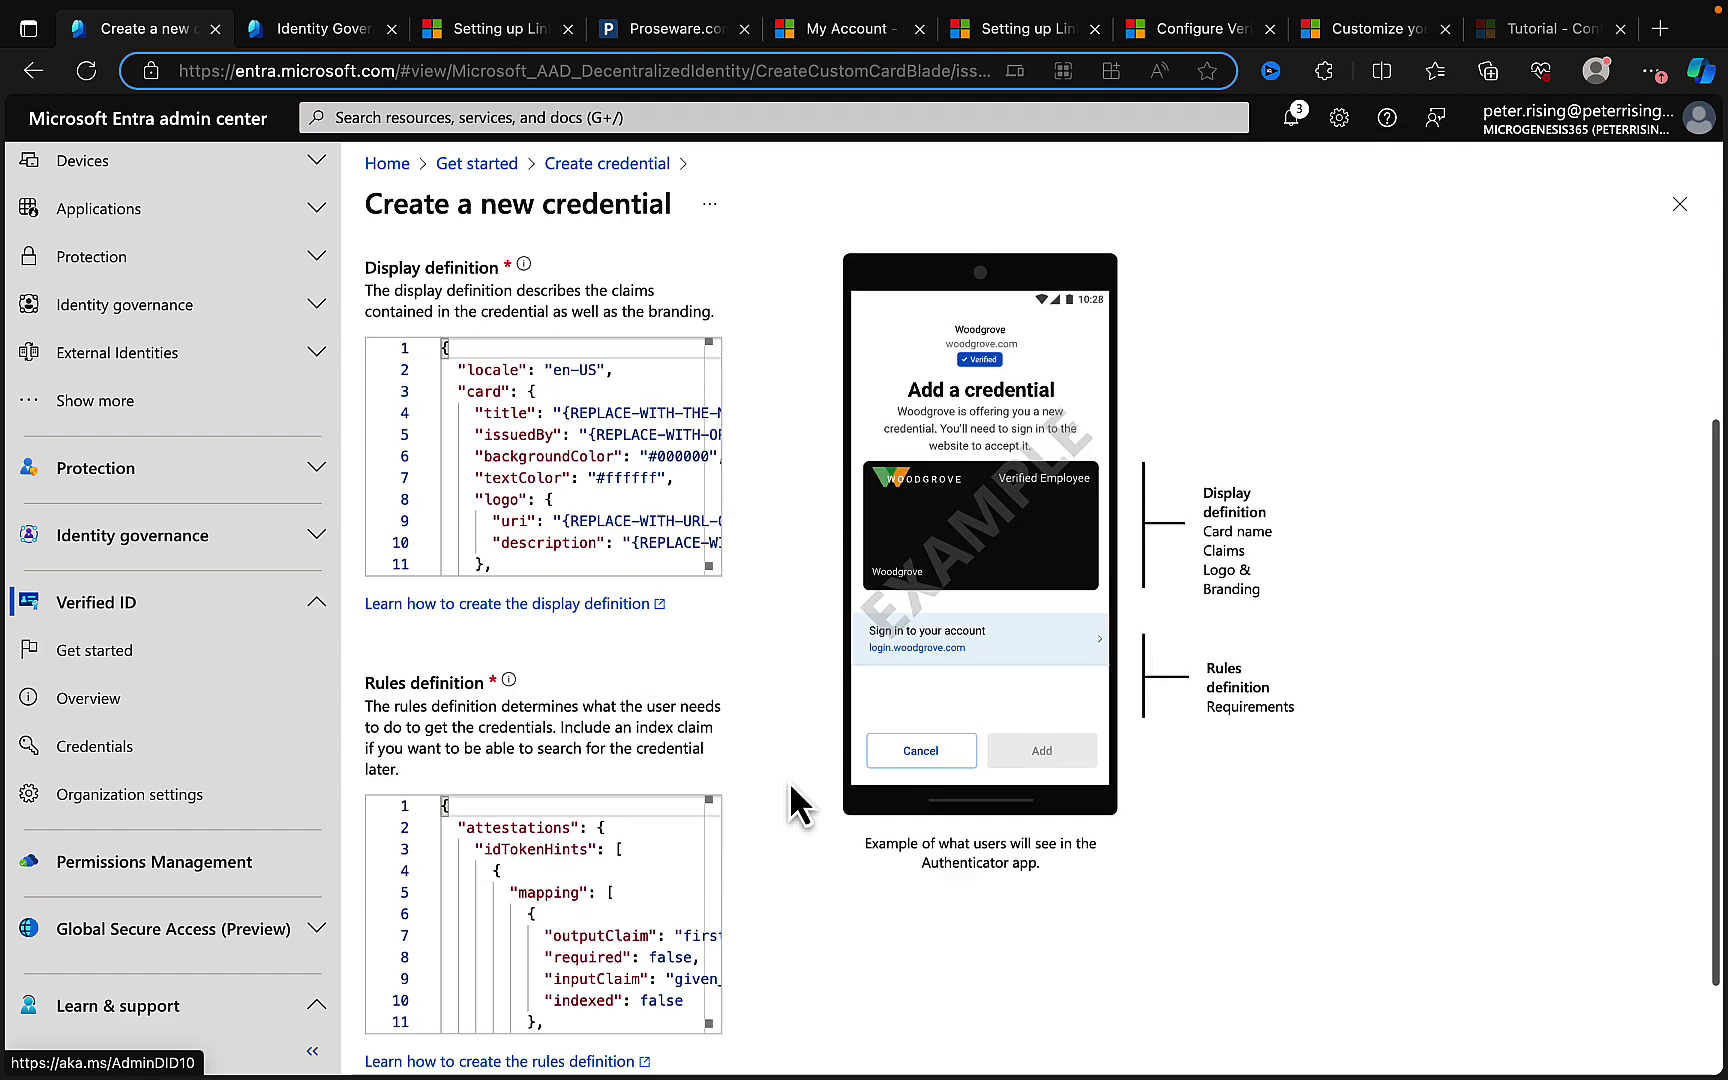